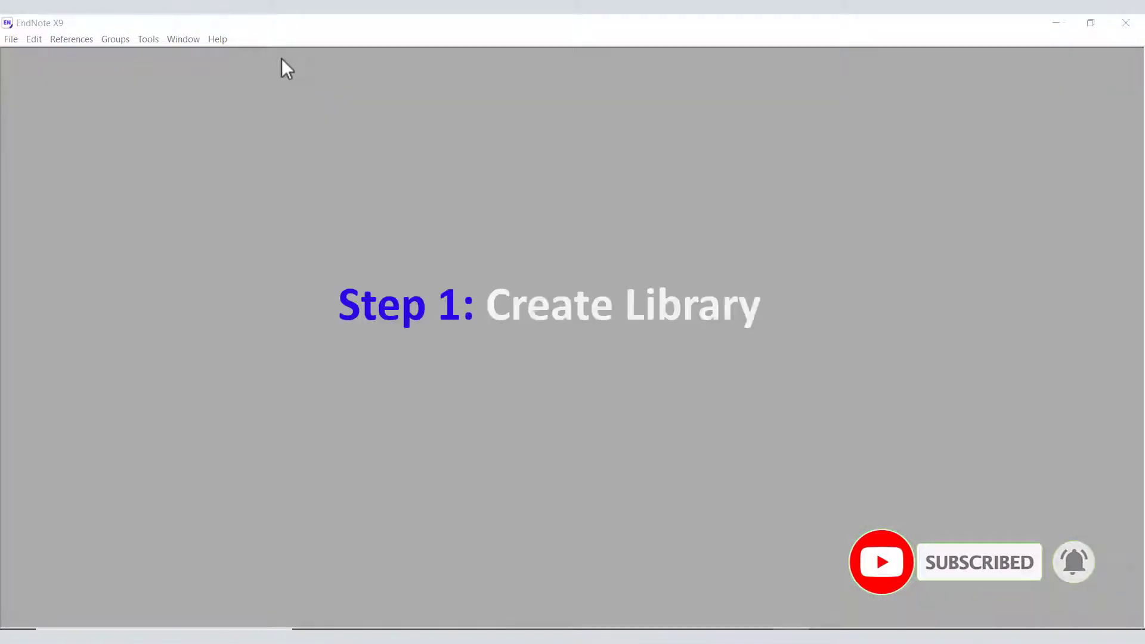
- Look through the menu bar commands, then return to the File menu
click(281, 58)
click(12, 40)
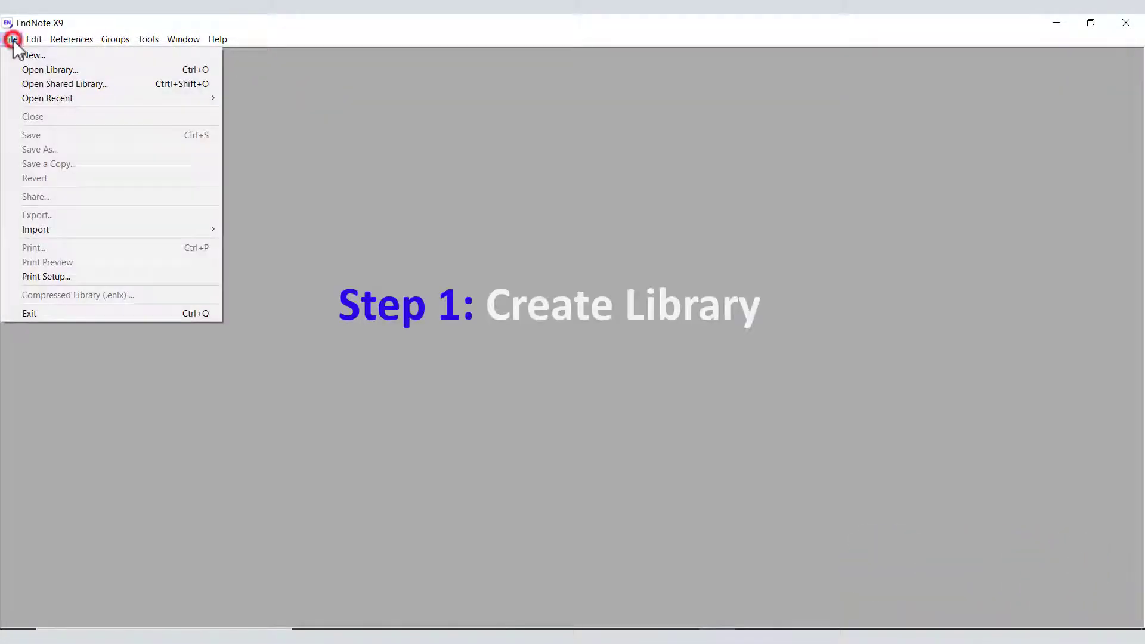
key(Right)
key(Right)
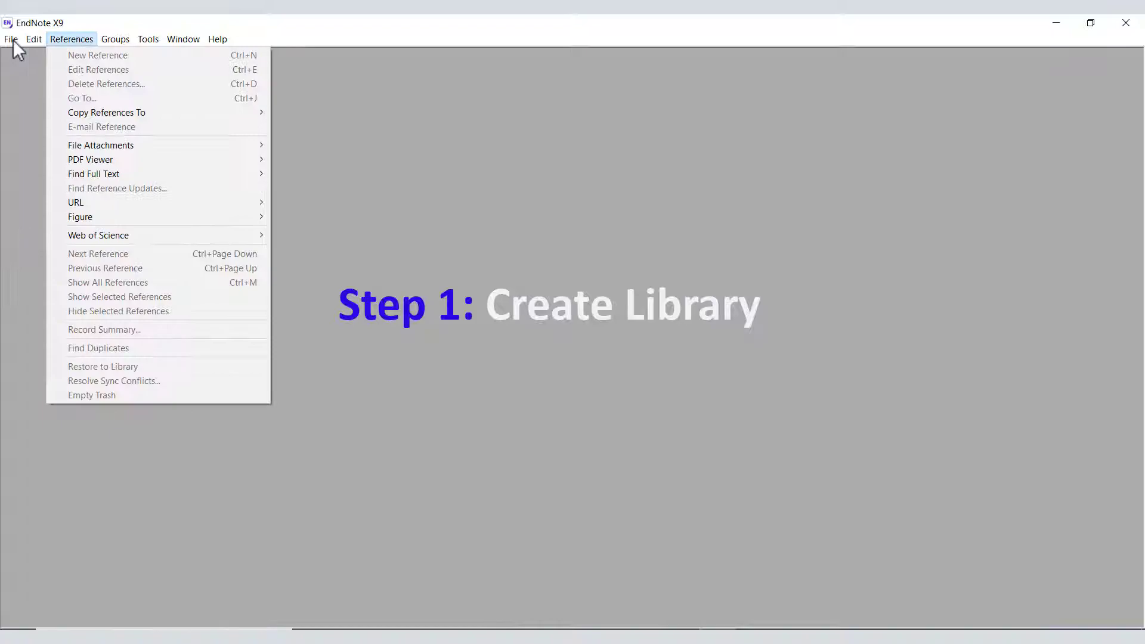
key(Right)
key(Right)
key(Right)
key(Right)
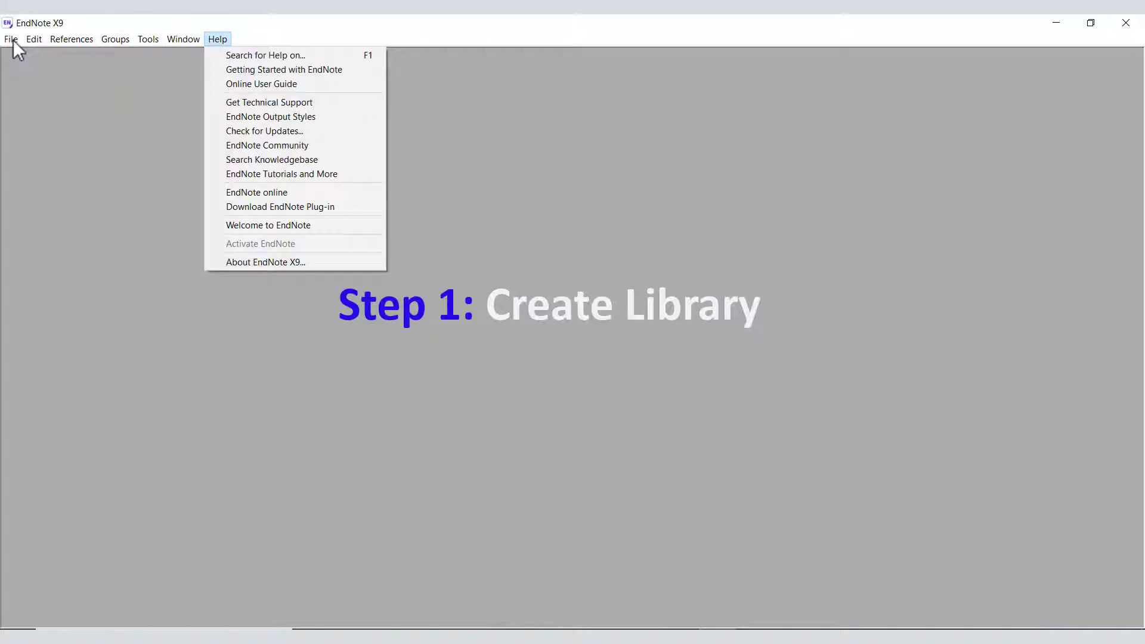
key(Left)
click(12, 39)
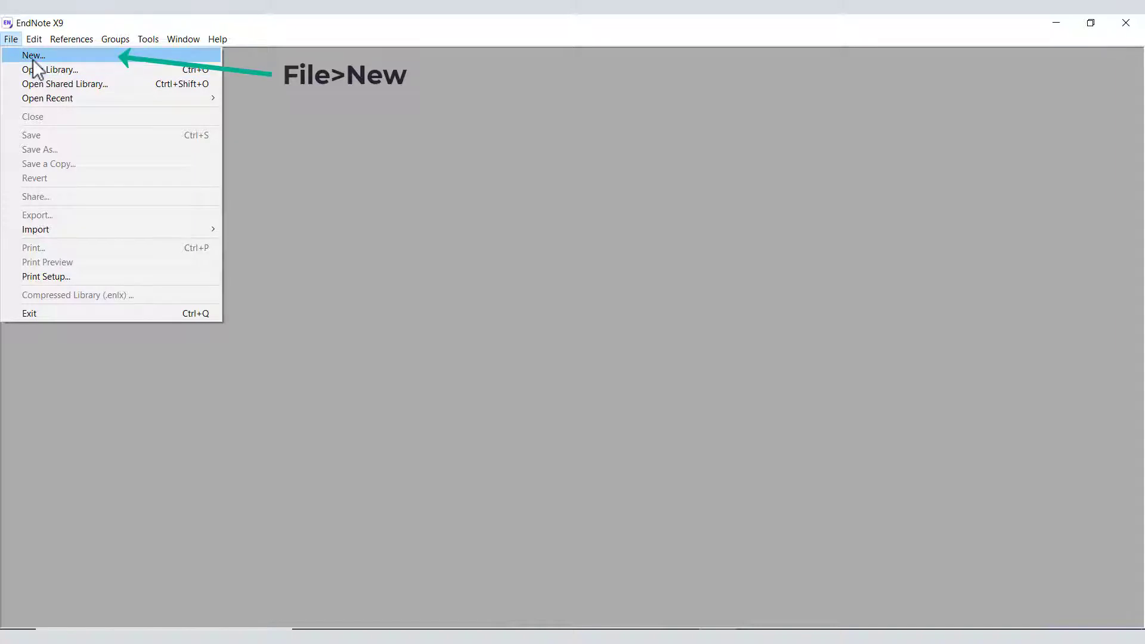
- Create a new reference library named 'New Library' and save it in Documents
click(33, 59)
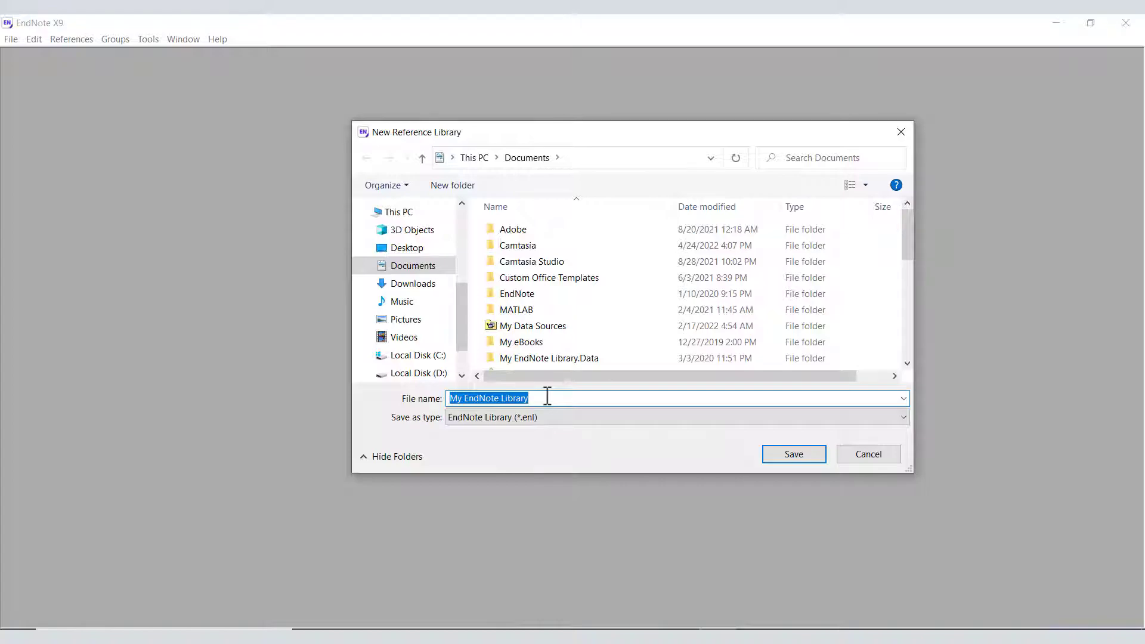
text(New L)
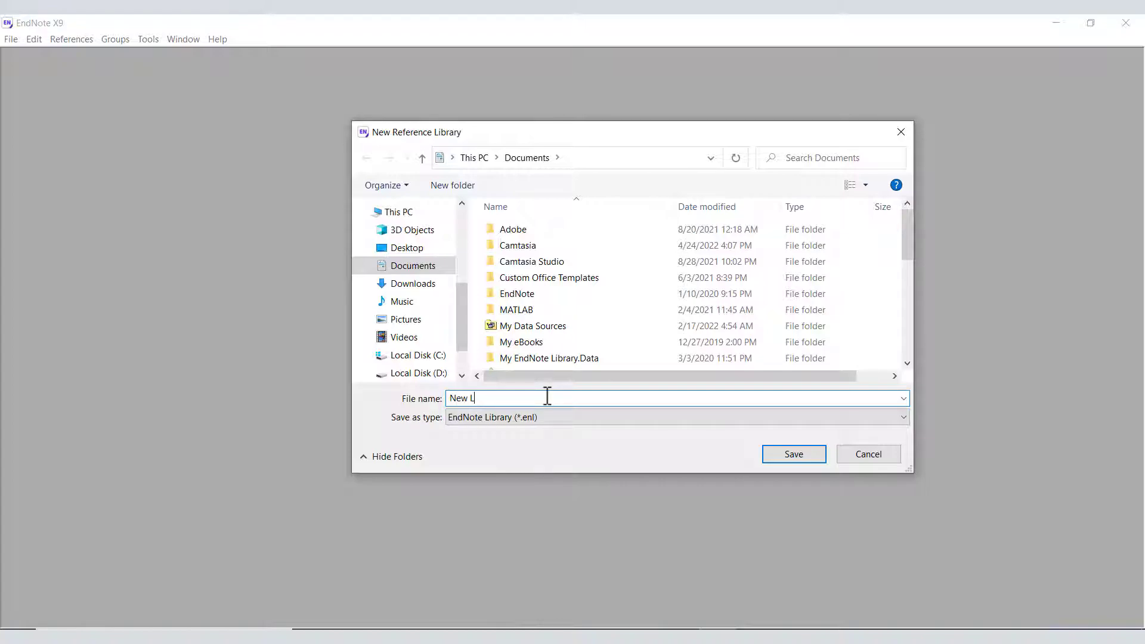
text(New Liberary)
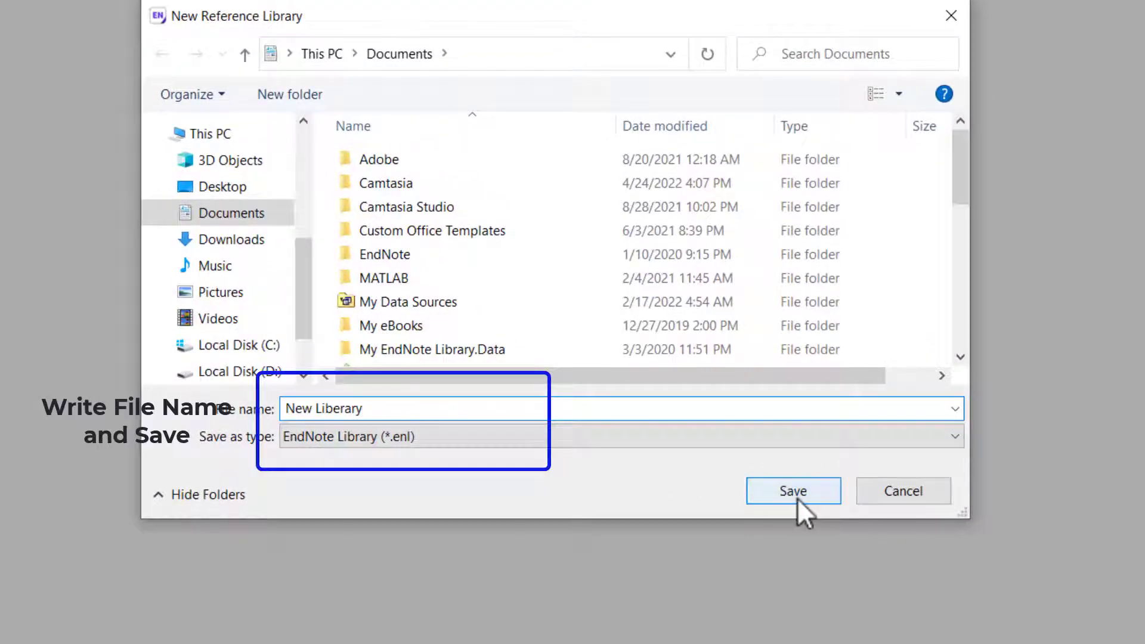
click(798, 500)
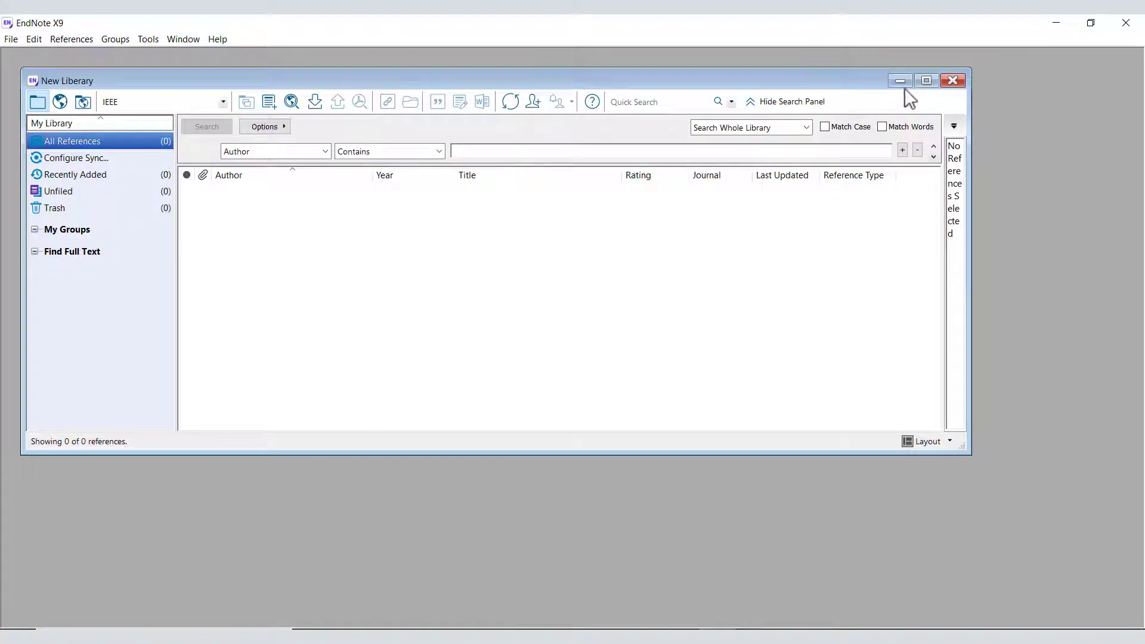
- Maximize the library window and browse the list of online database connections
click(925, 81)
click(266, 58)
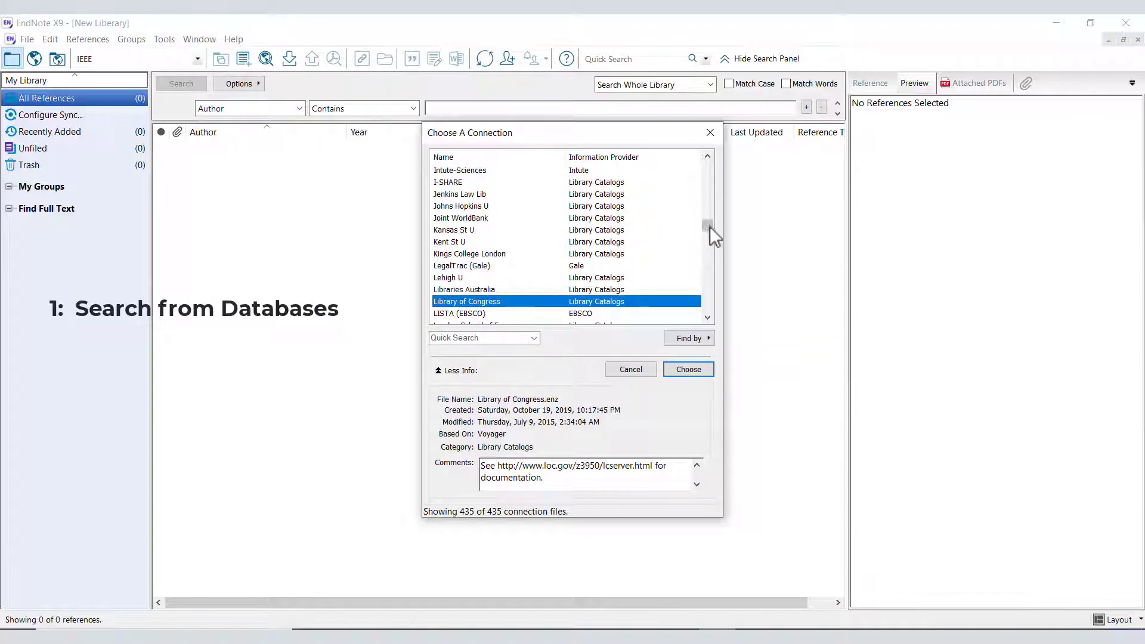
drag(708, 227, 713, 158)
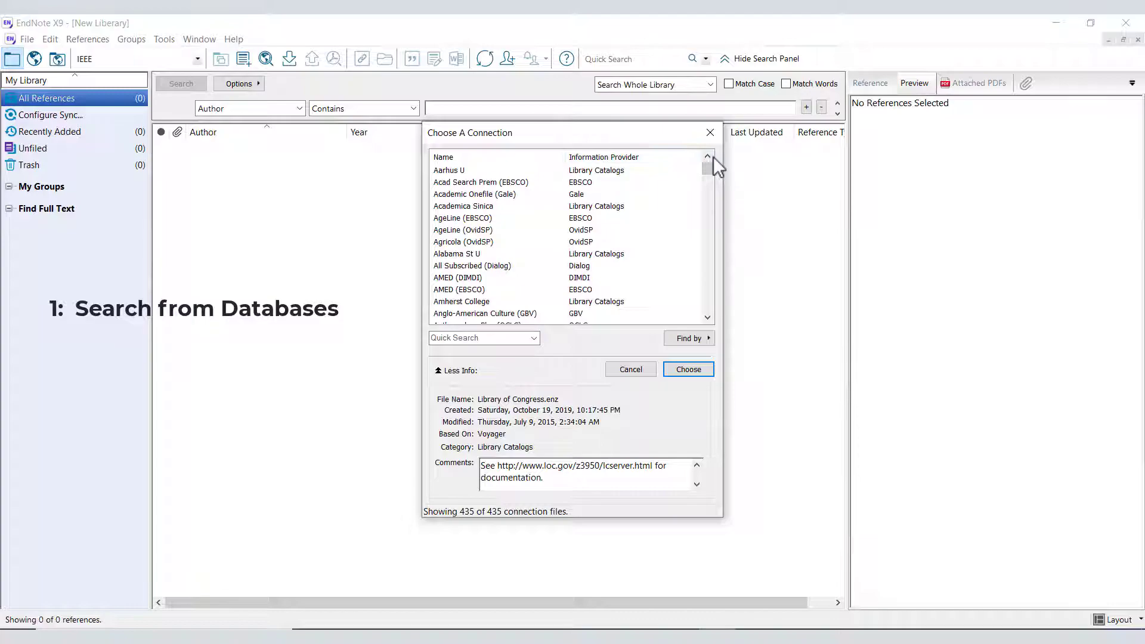
scroll(537, 241, down, 1)
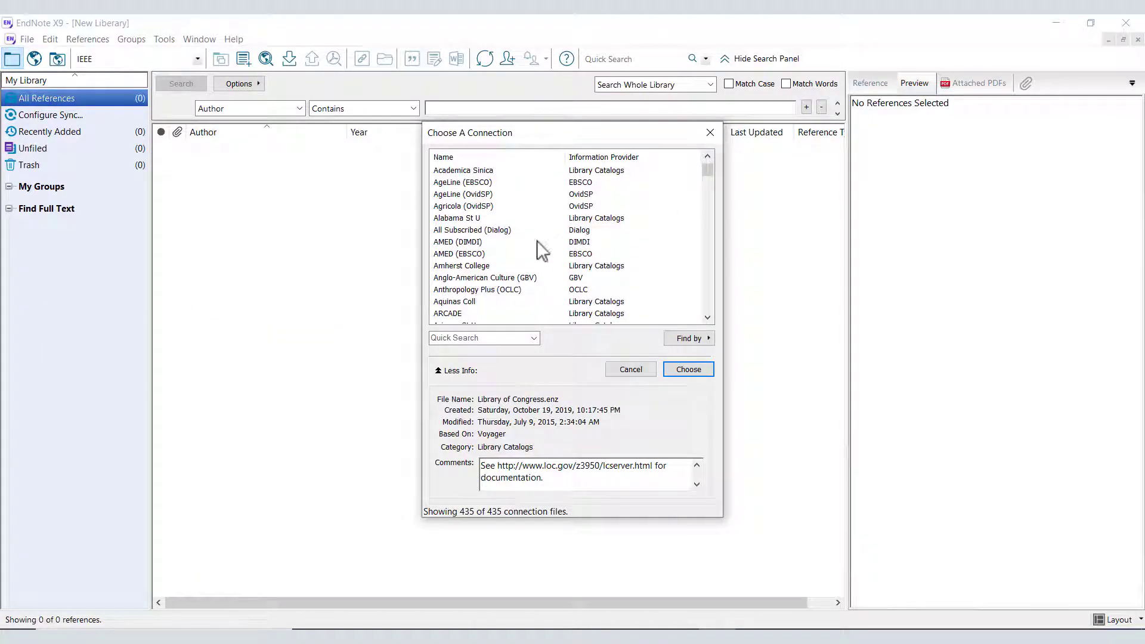
click(487, 266)
key(i)
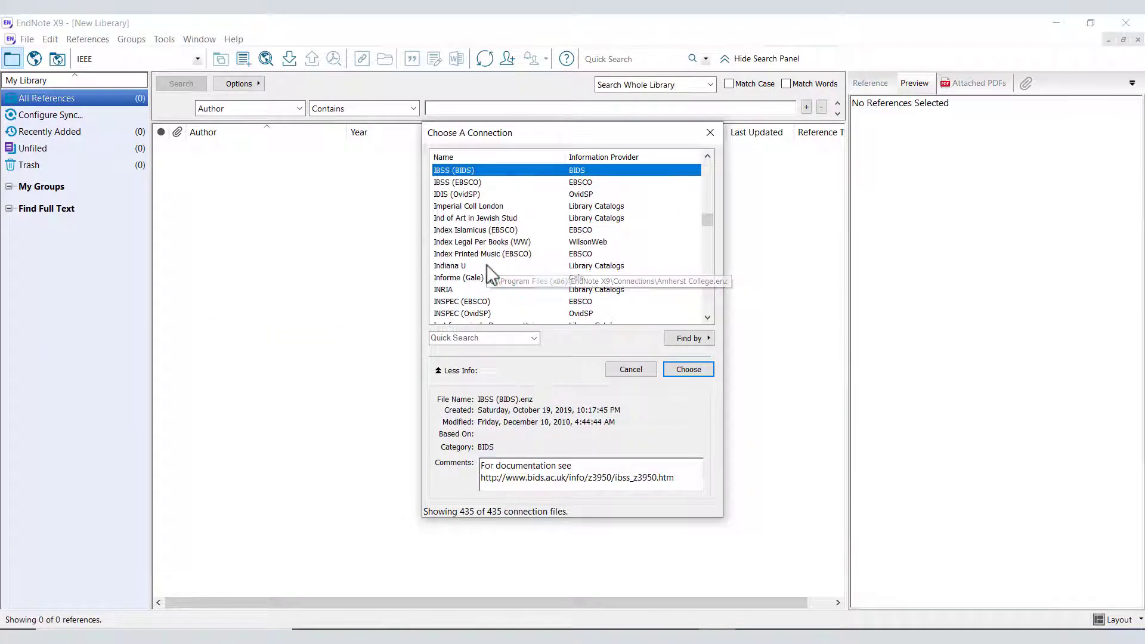
key(Down)
key(Down)
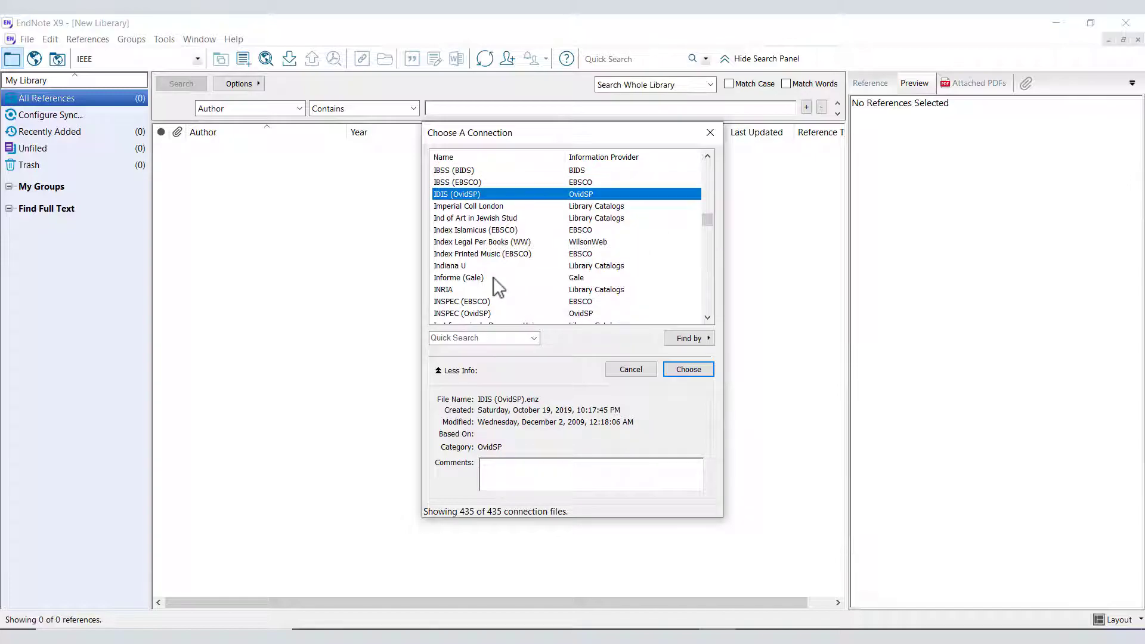
key(Down)
key(Down)
key(Down)
key(Down)
key(Down)
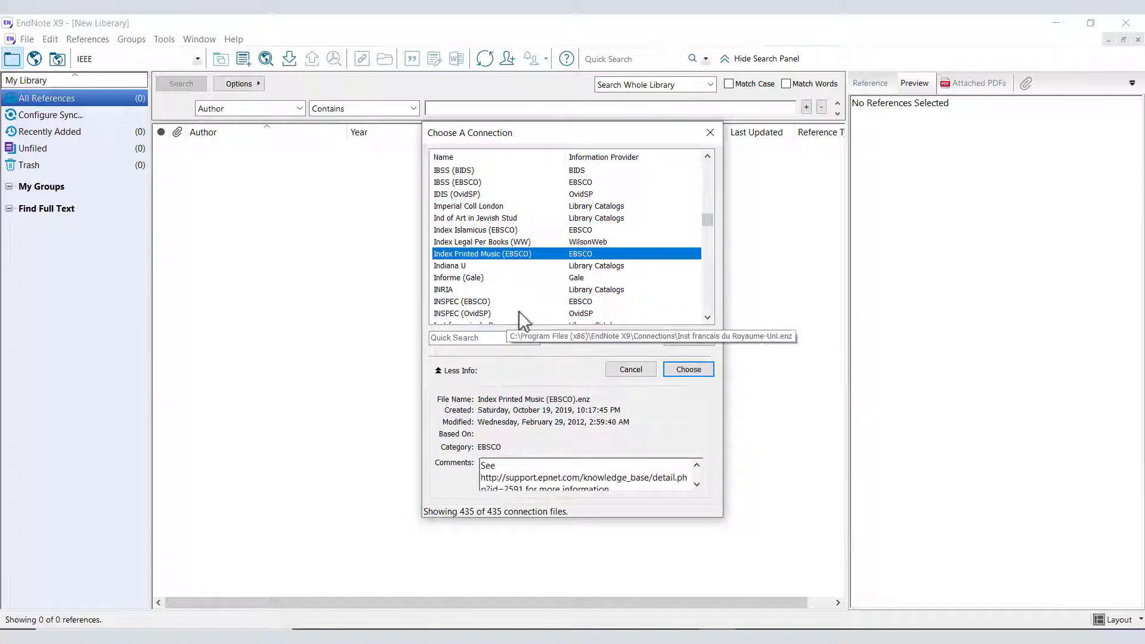
key(Down)
key(Down)
key(Down)
- Choose PubMed (NLM) as the online search connection
scroll(519, 310, down, 2)
scroll(519, 311, down, 1)
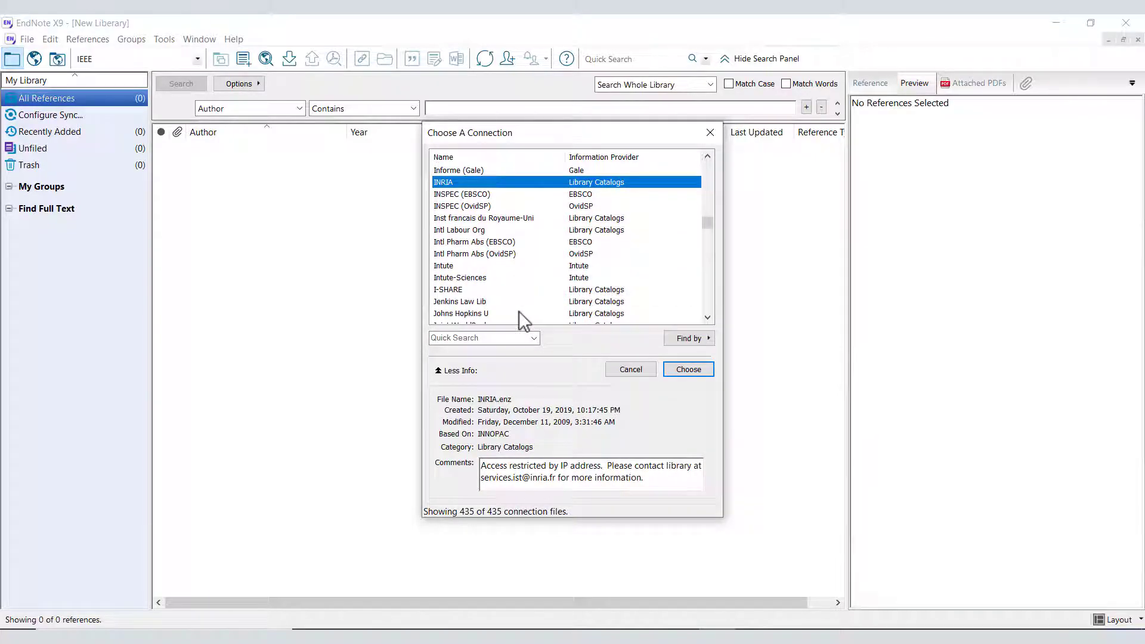
scroll(519, 312, down, 1)
scroll(519, 311, down, 2)
scroll(523, 321, down, 2)
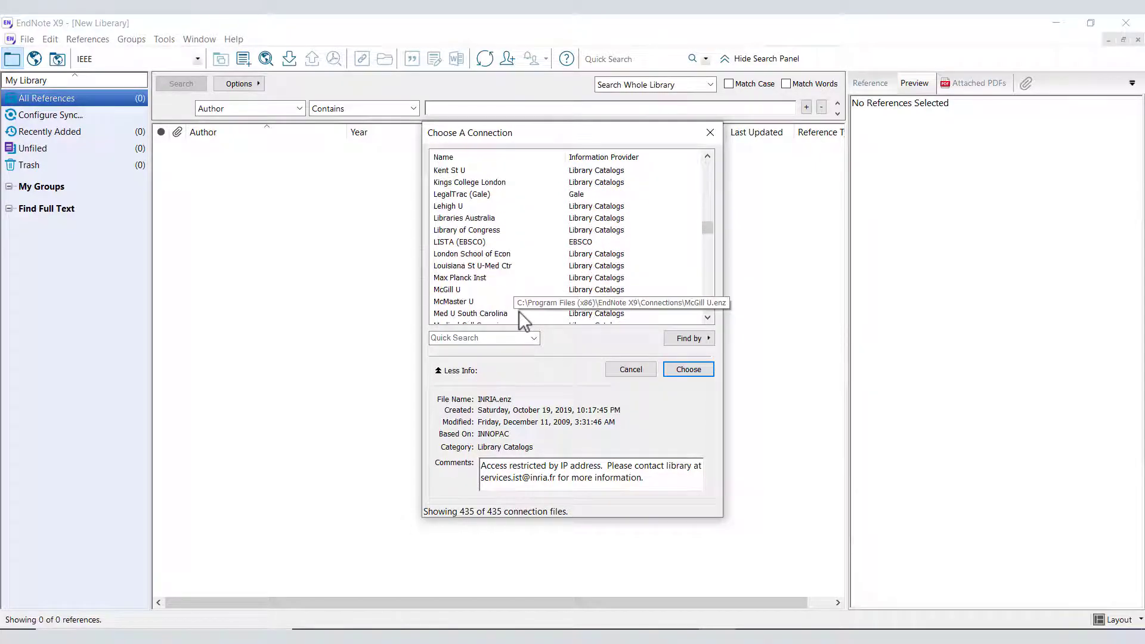
scroll(523, 320, down, 1)
scroll(523, 321, down, 1)
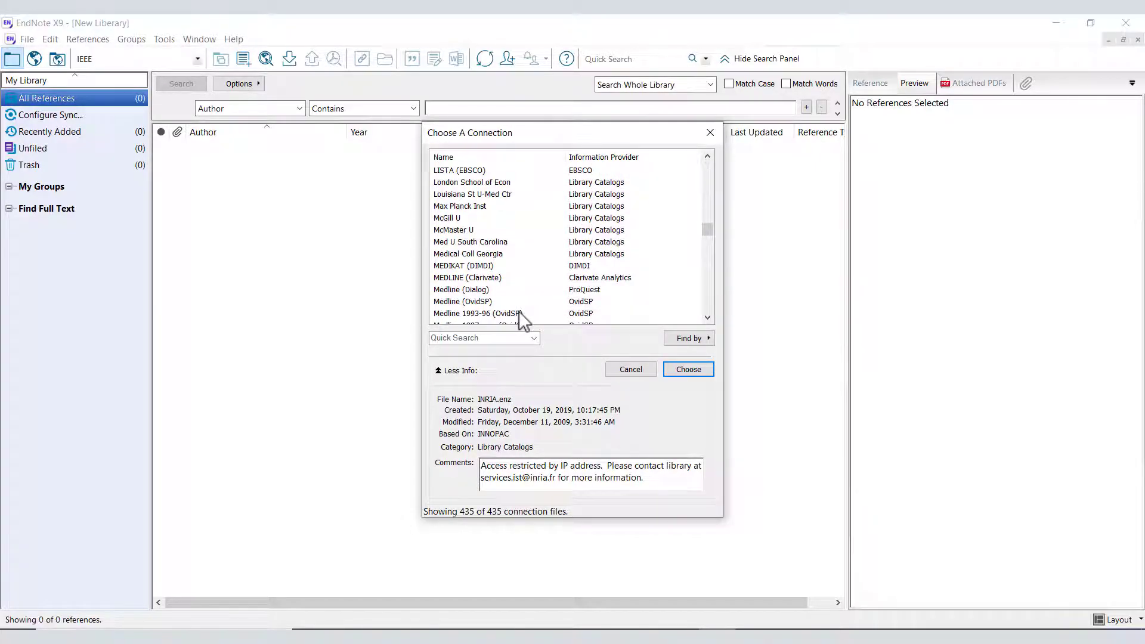
key(p)
key(Down)
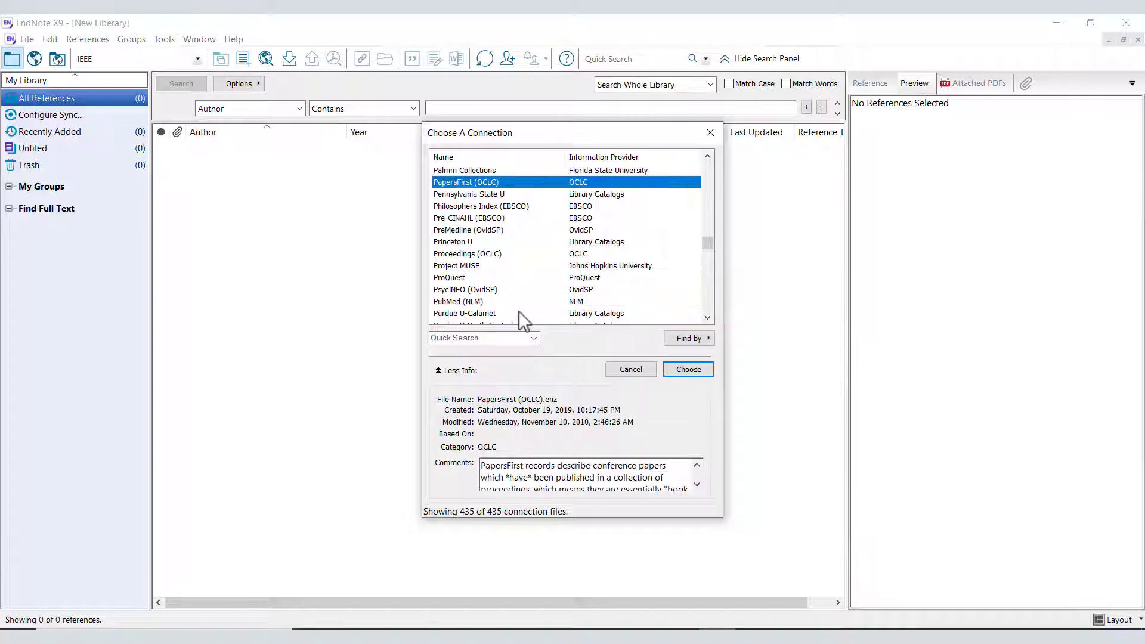
key(Down)
key(Down)
key(Down)
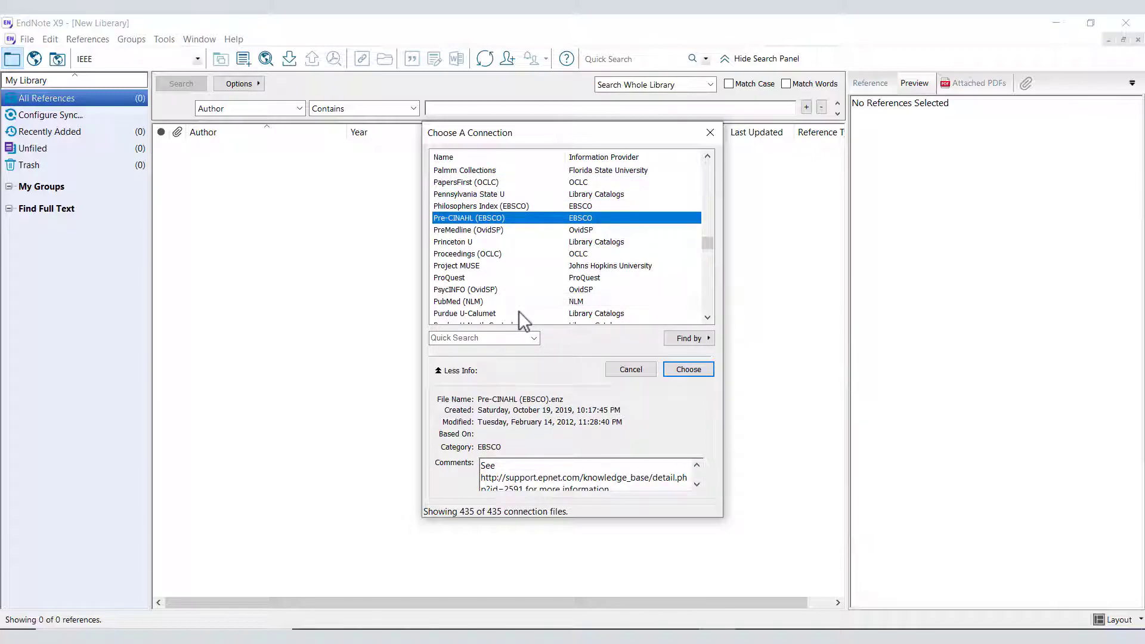
click(484, 302)
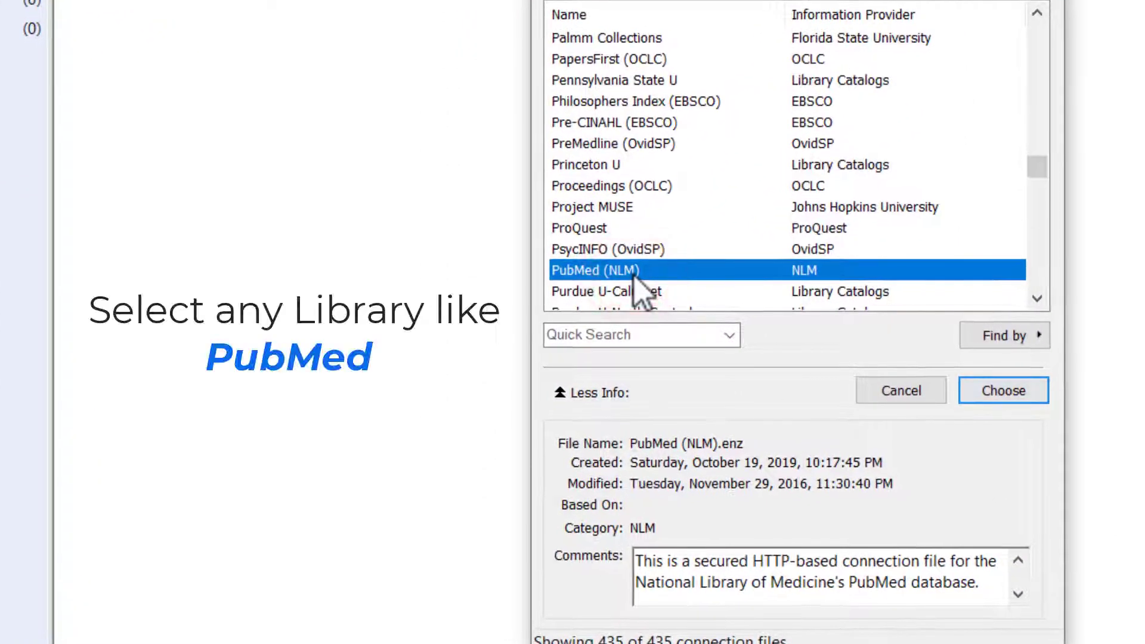
click(982, 390)
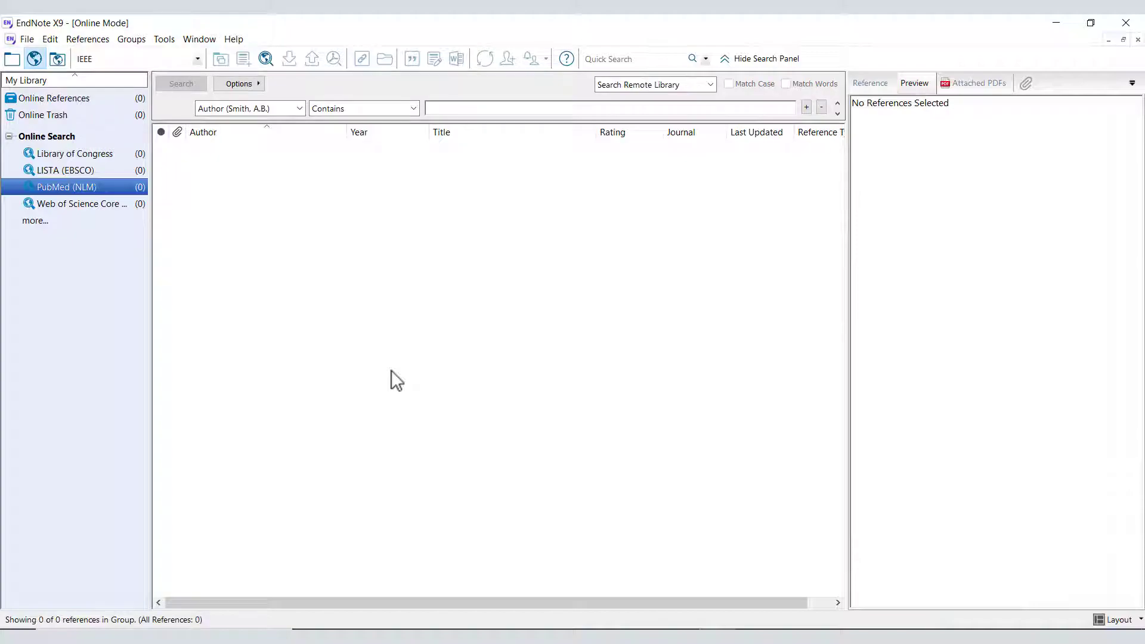
- Search PubMed by Title for 'Information Security', finding 434 records
click(71, 189)
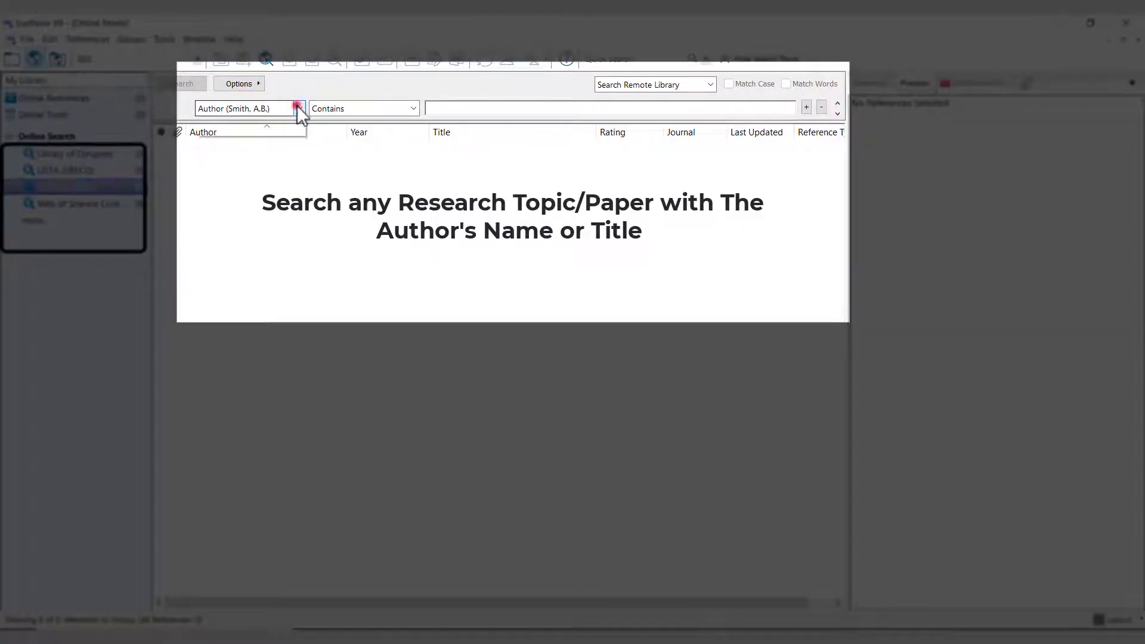
click(298, 108)
click(227, 160)
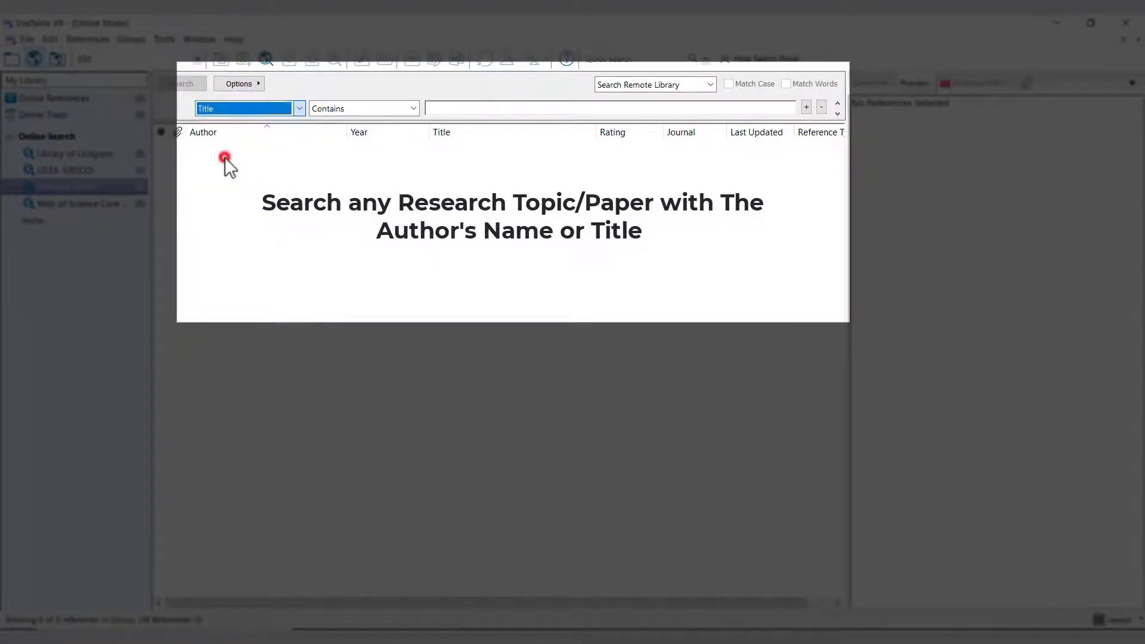
click(512, 108)
text(Information Securit)
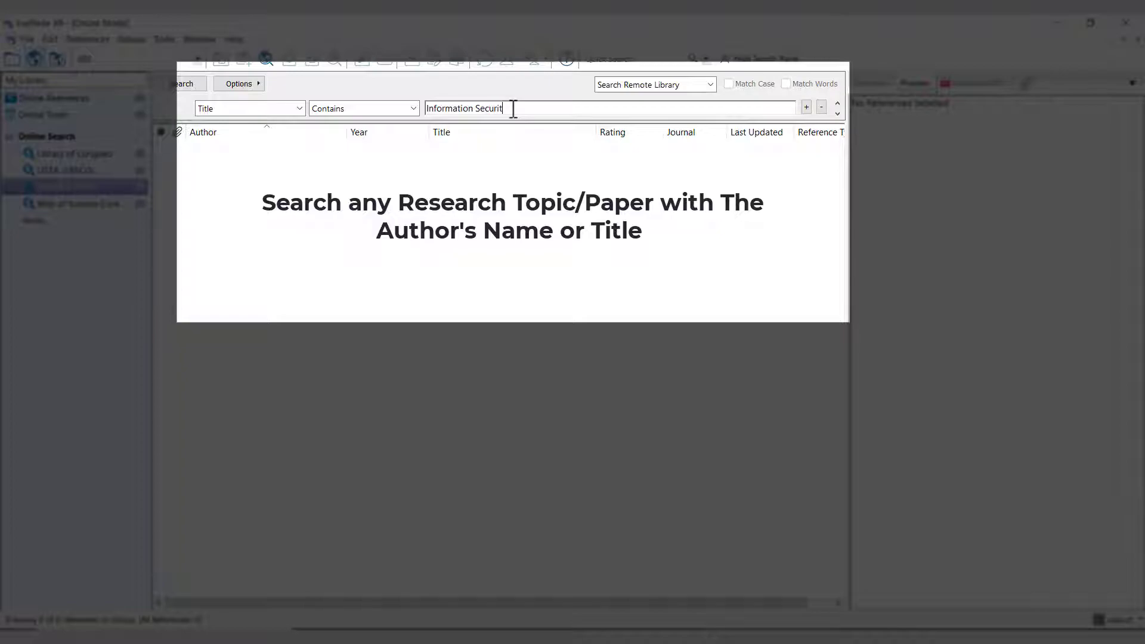
text(y)
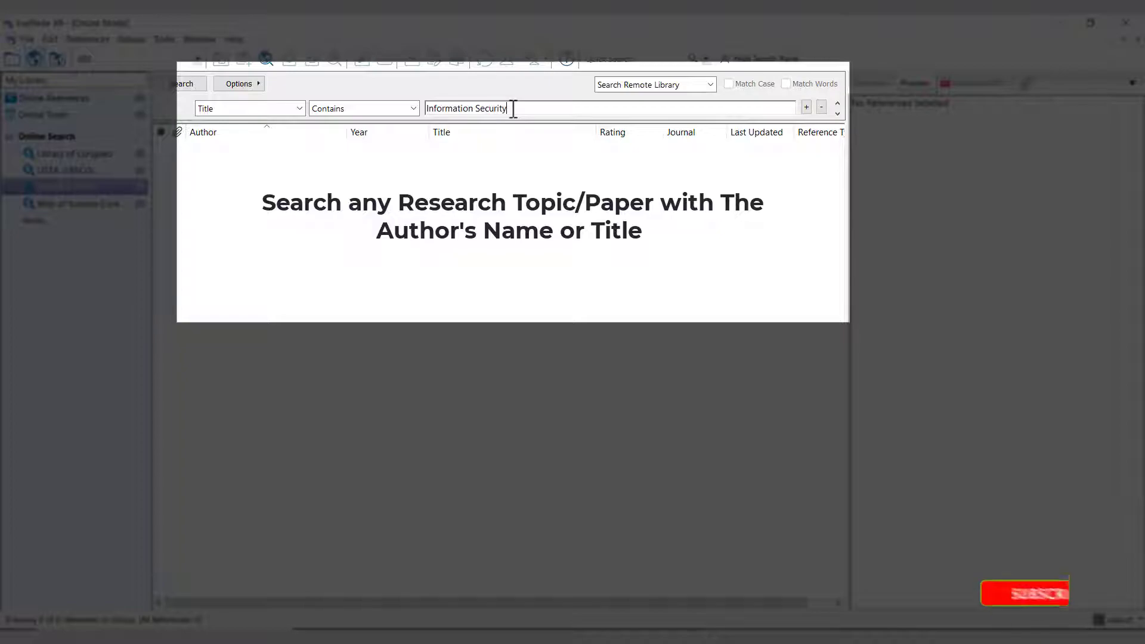
key(Return)
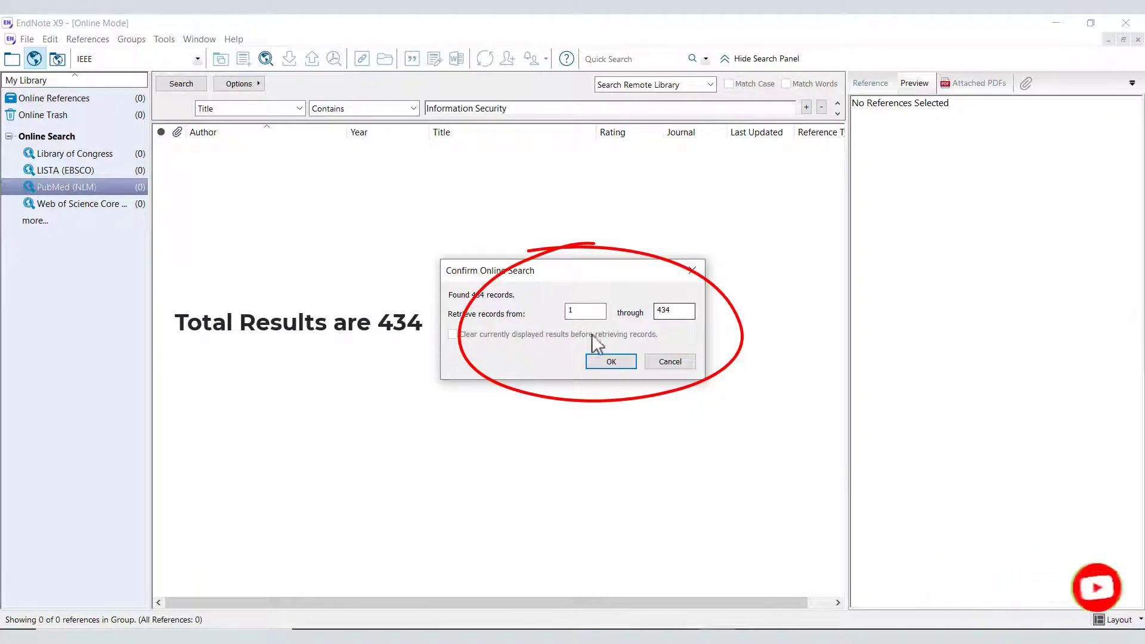
- Retrieve all 434 found records and copy them into the local library
click(612, 361)
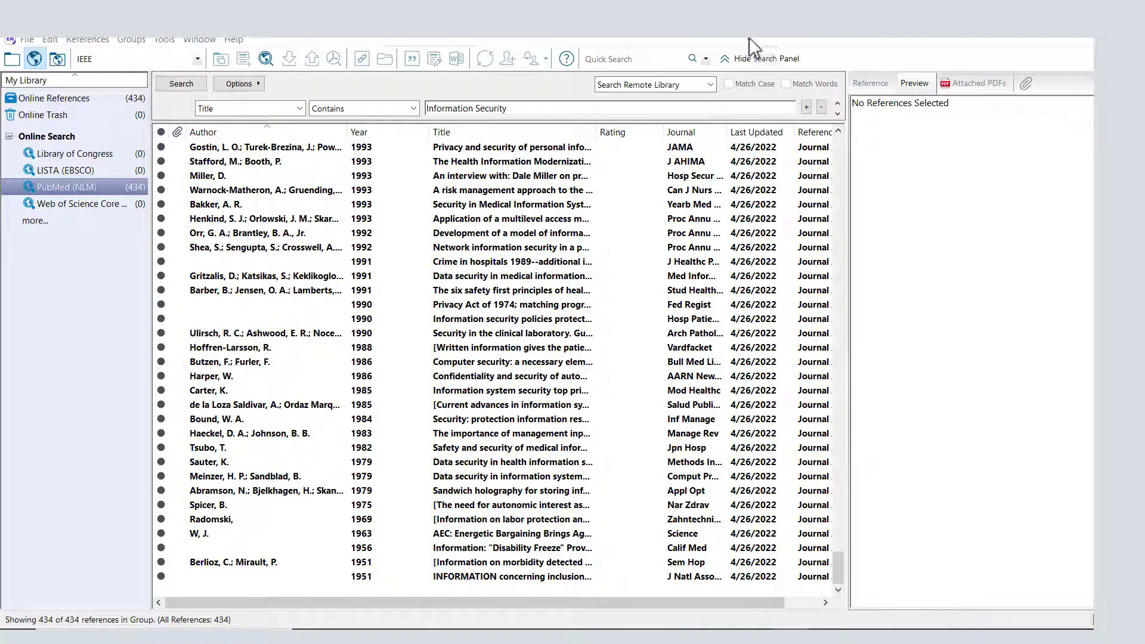
click(285, 237)
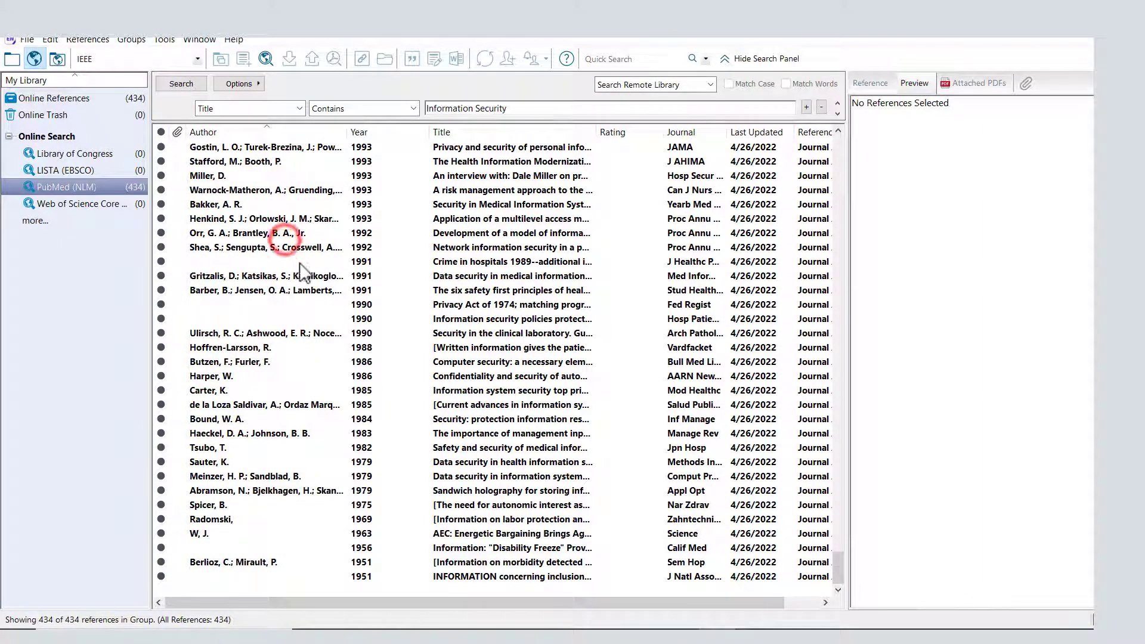
key(ctrl+a)
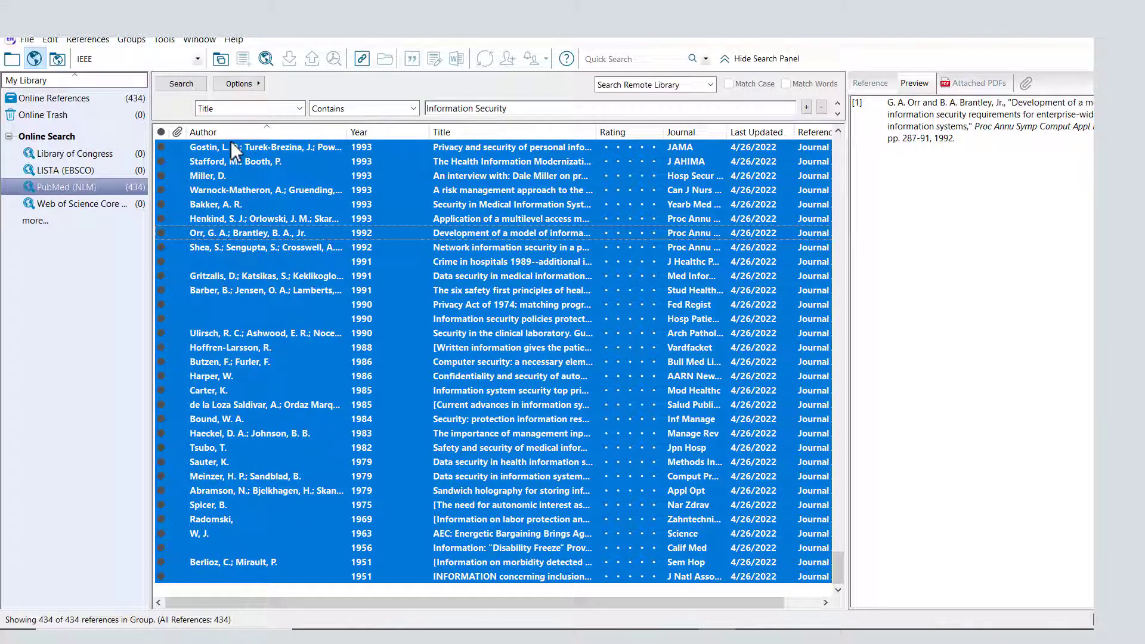
click(220, 58)
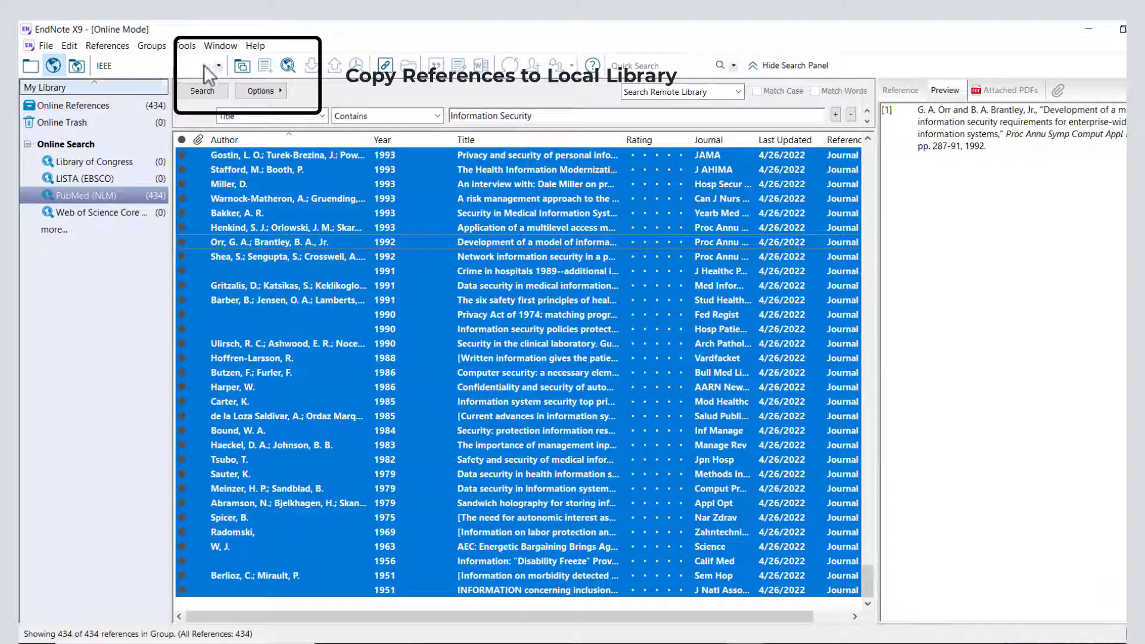
- Switch to Local Library Mode and scroll through the 434 references
click(30, 67)
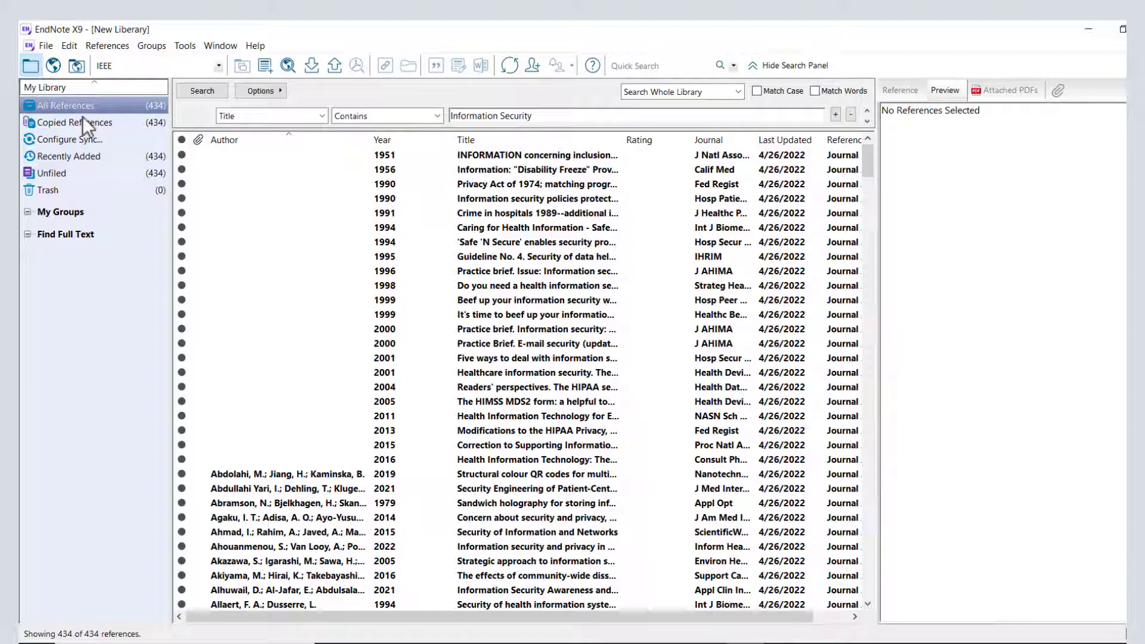
click(785, 48)
scroll(785, 48, down, 5)
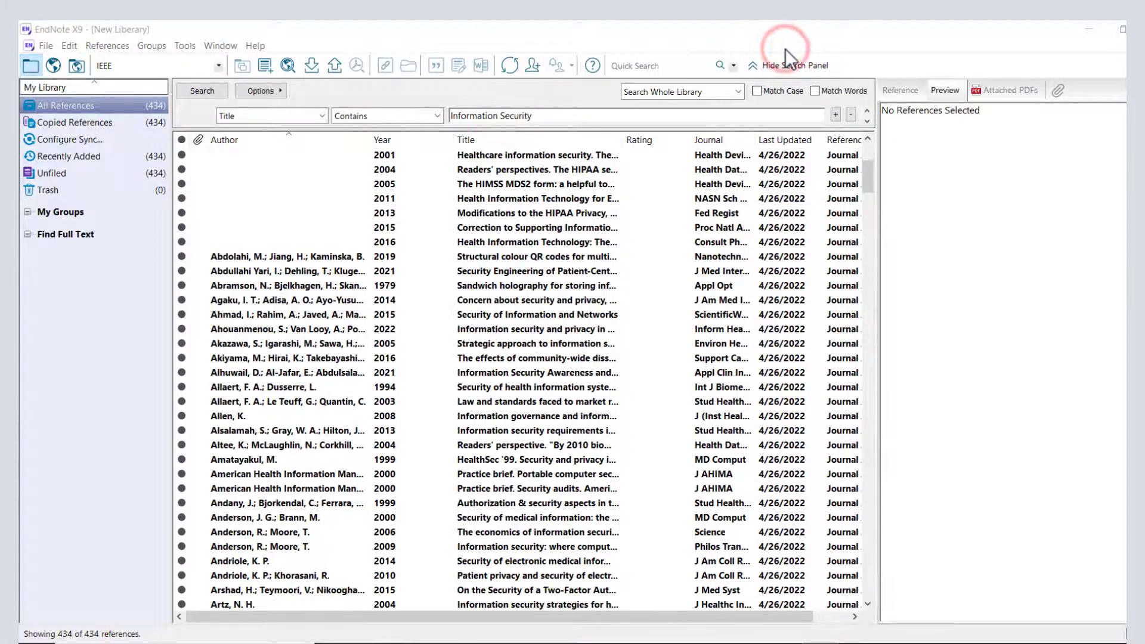
scroll(785, 48, down, 6)
scroll(785, 48, down, 10)
scroll(785, 48, down, 3)
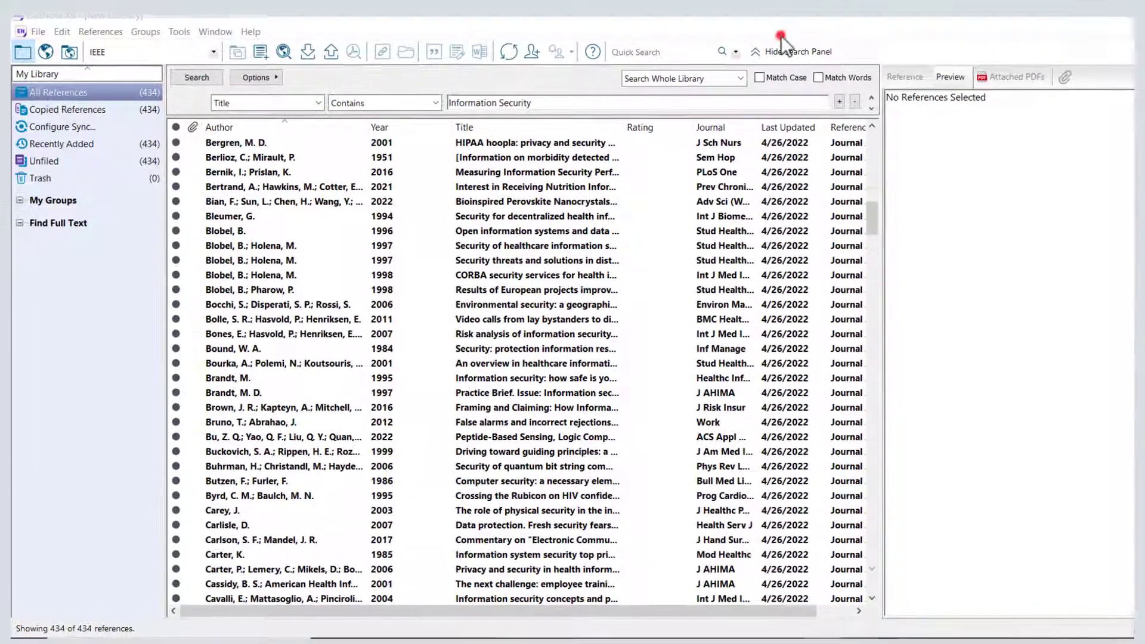
- Google 'Google scholar' and open the scholar.google.com result
click(484, 343)
text(G)
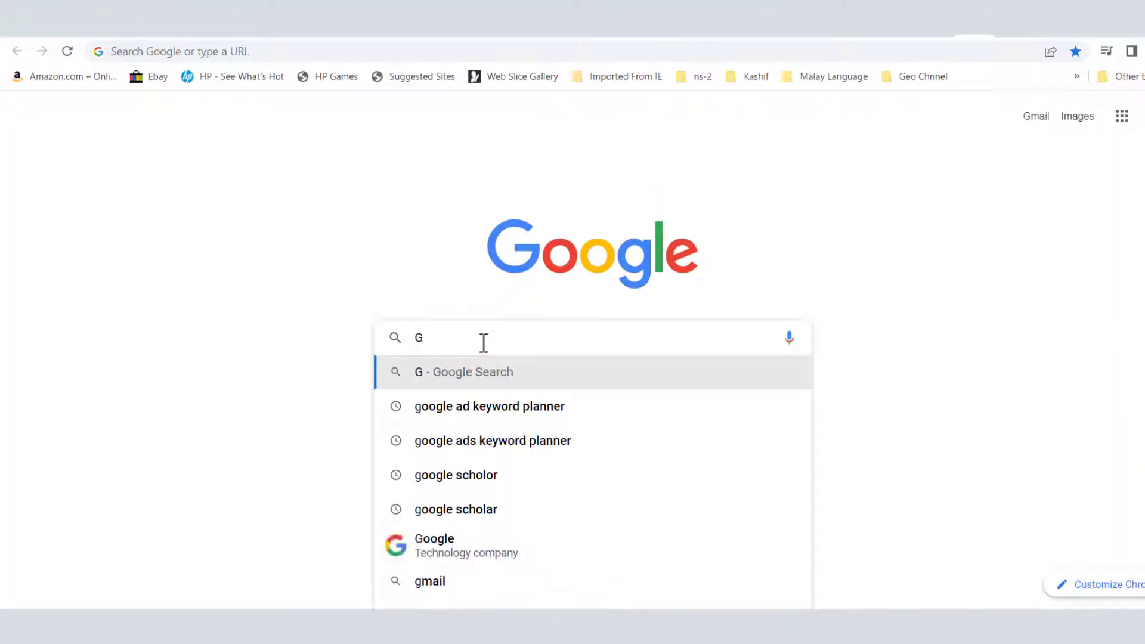
text(oogle s)
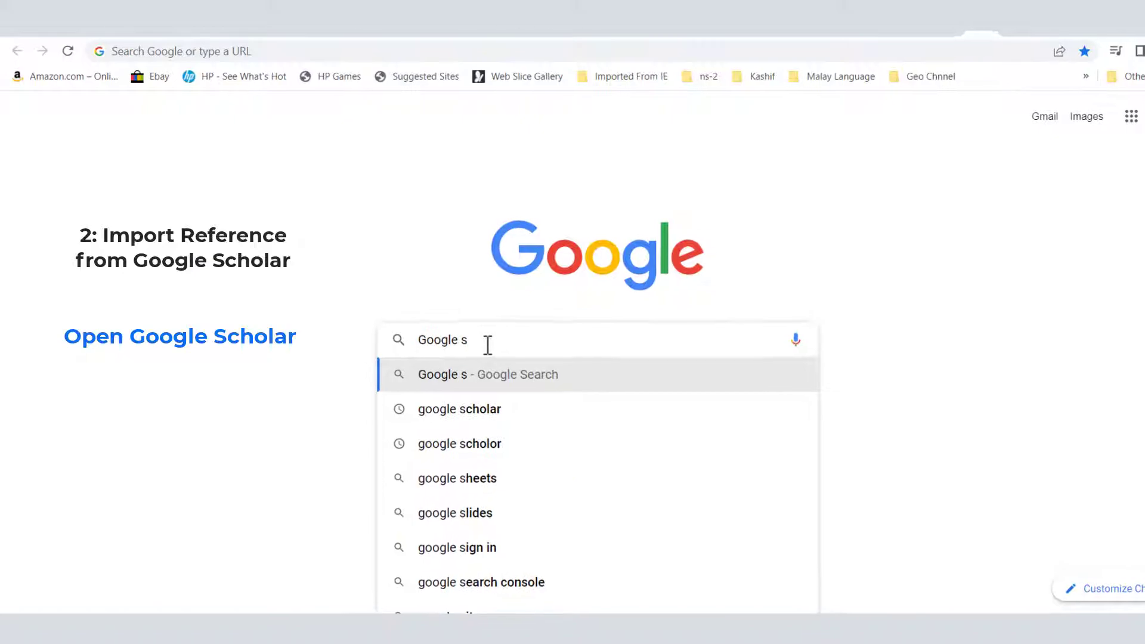
text(cholor)
key(Return)
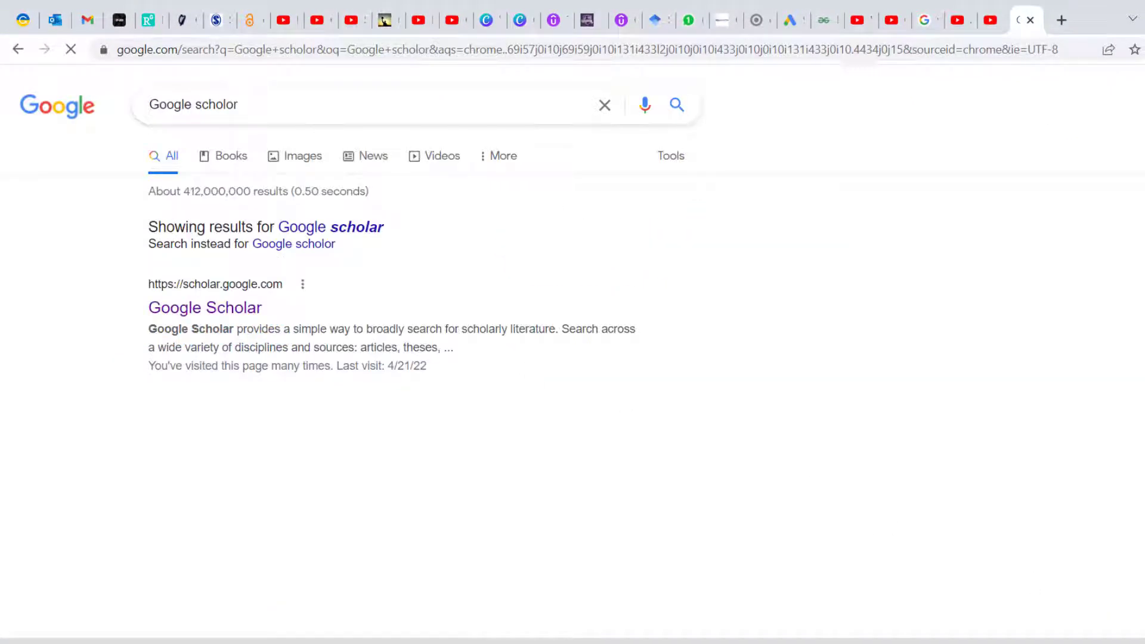
click(227, 307)
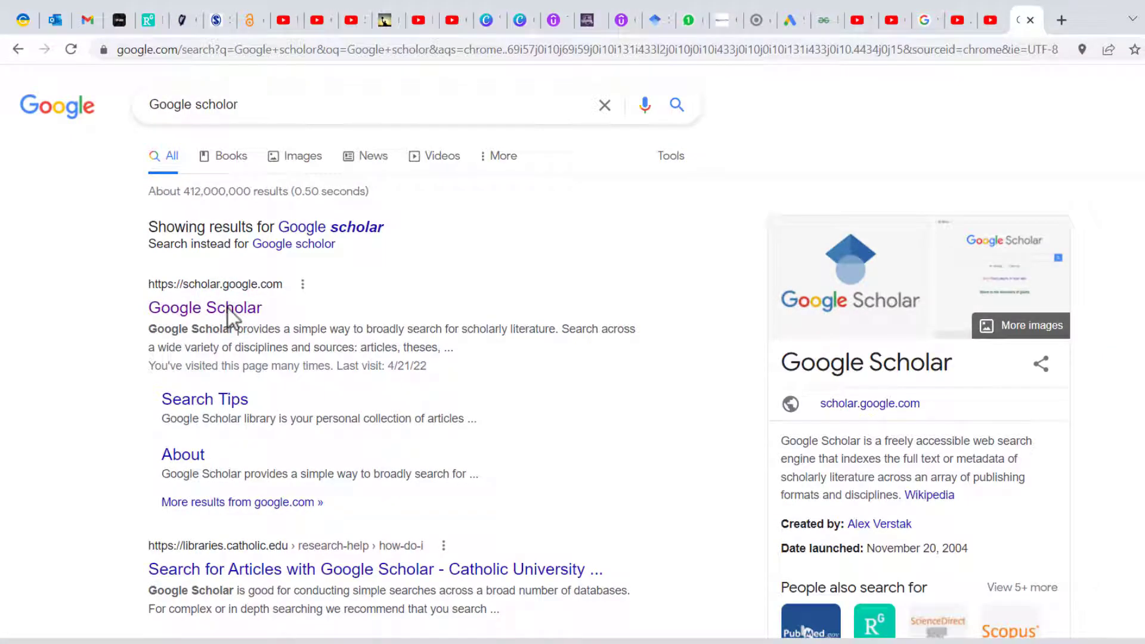
click(213, 310)
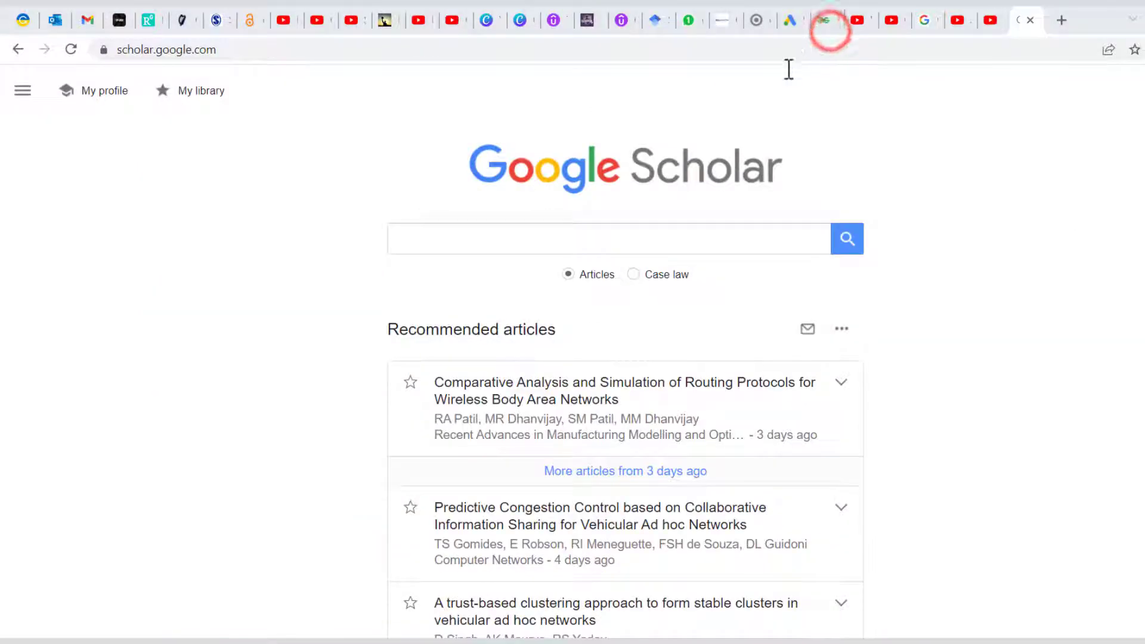
- Run a Google Scholar search for 'Information Security' and list the results
click(585, 239)
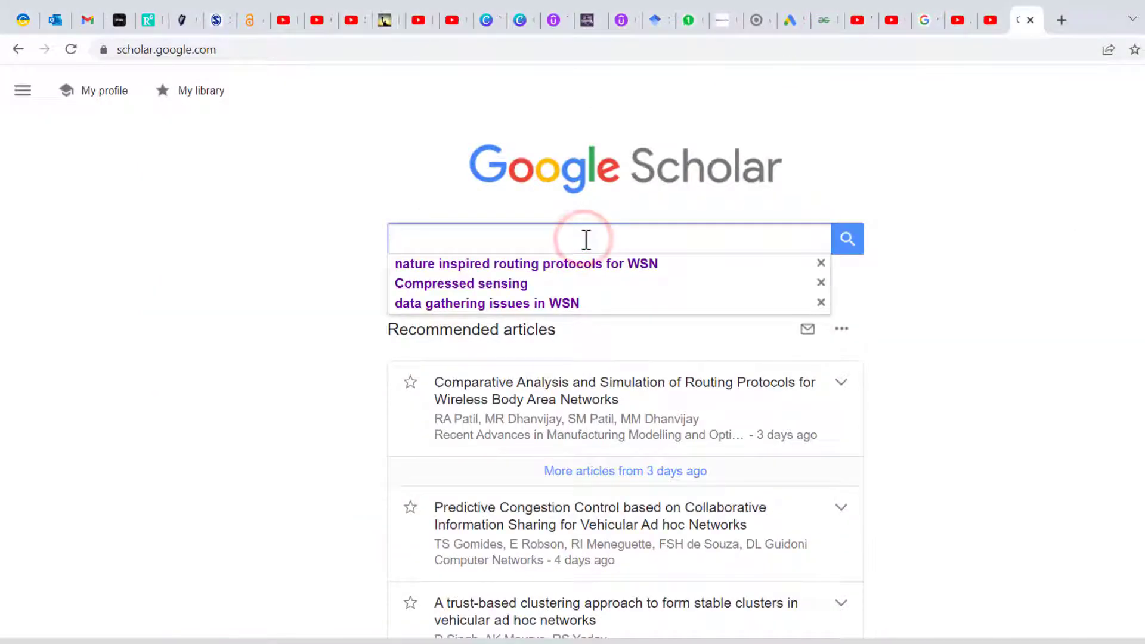
text(Inform)
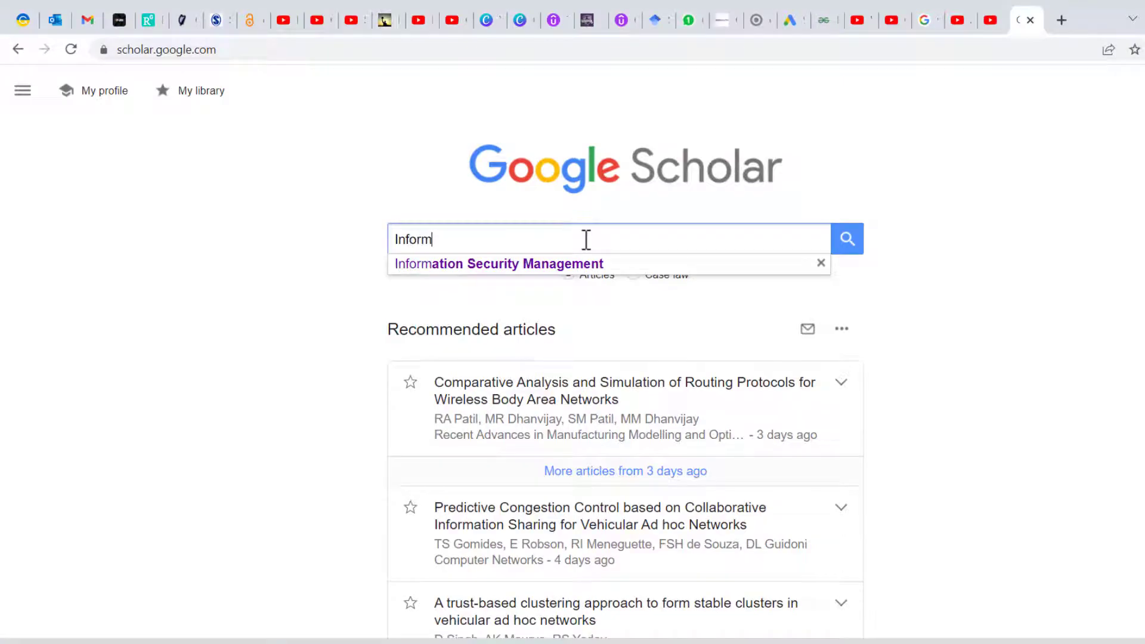
text(ation Se)
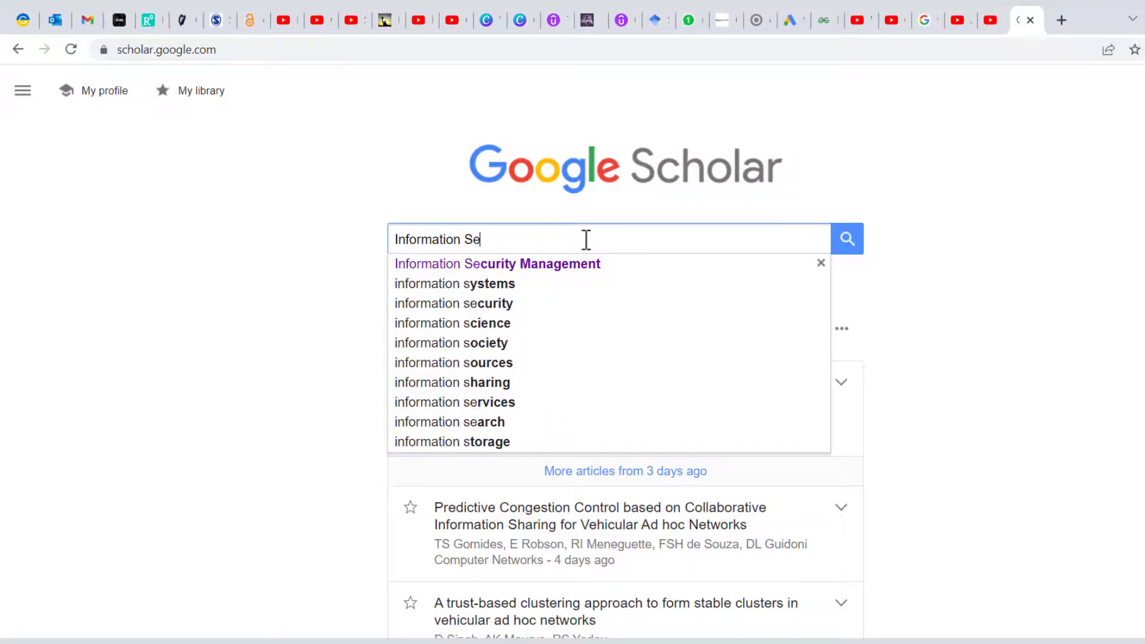
text(curity)
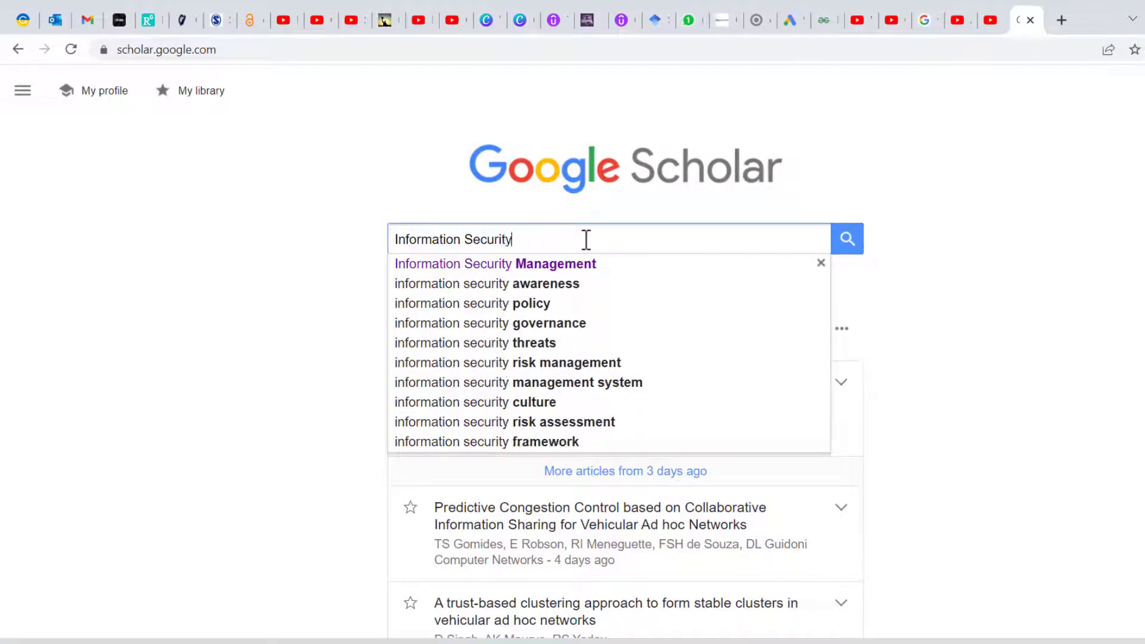
click(854, 239)
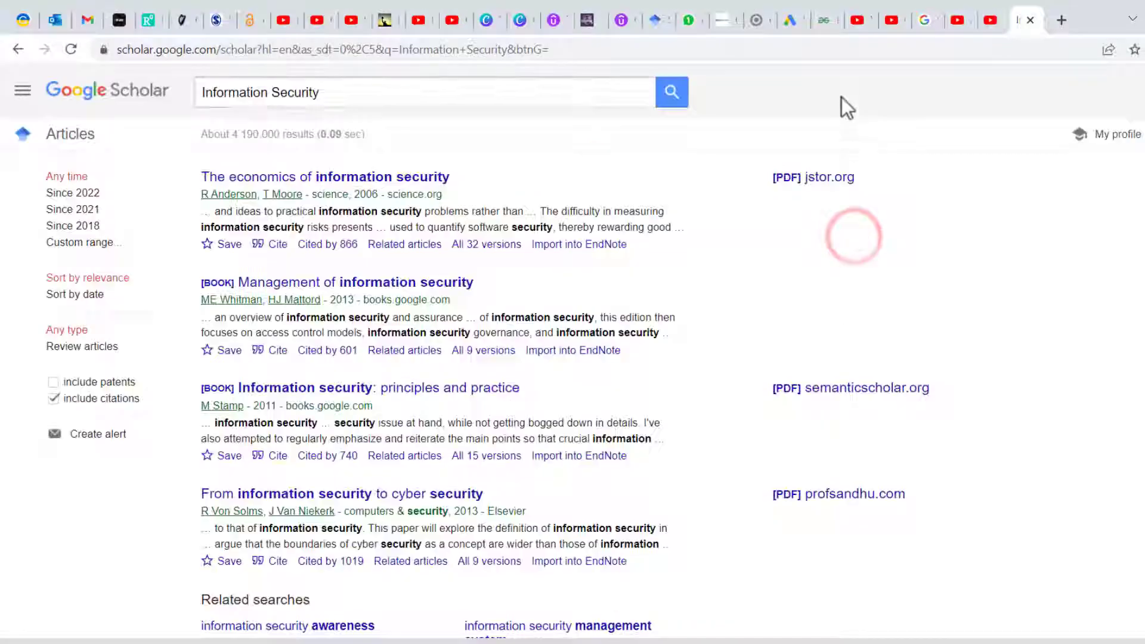
click(323, 94)
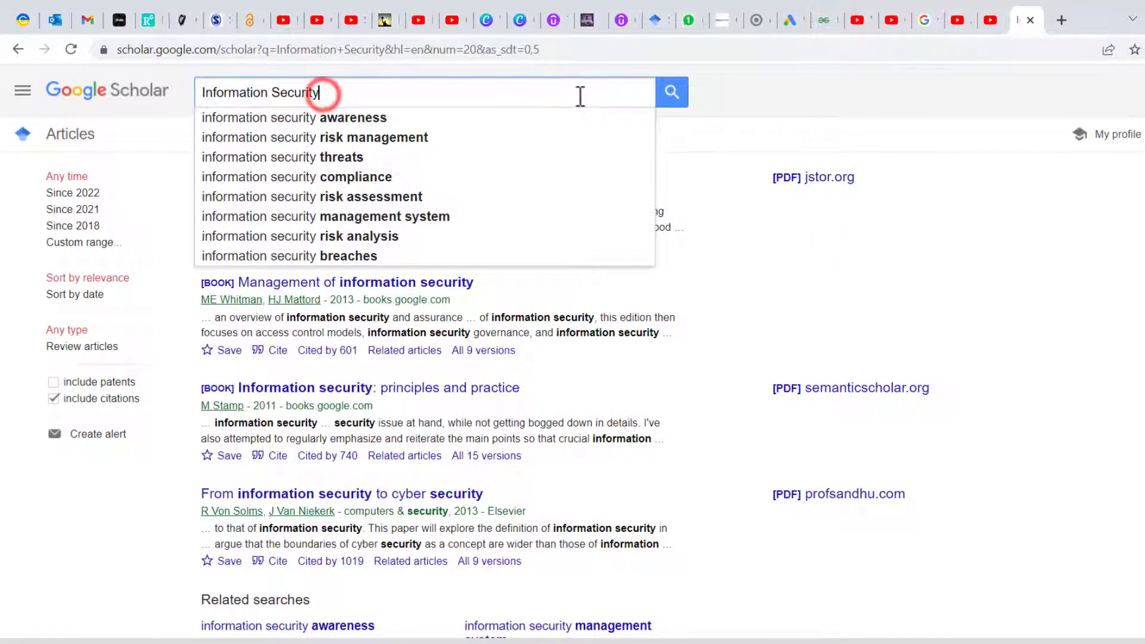
click(671, 93)
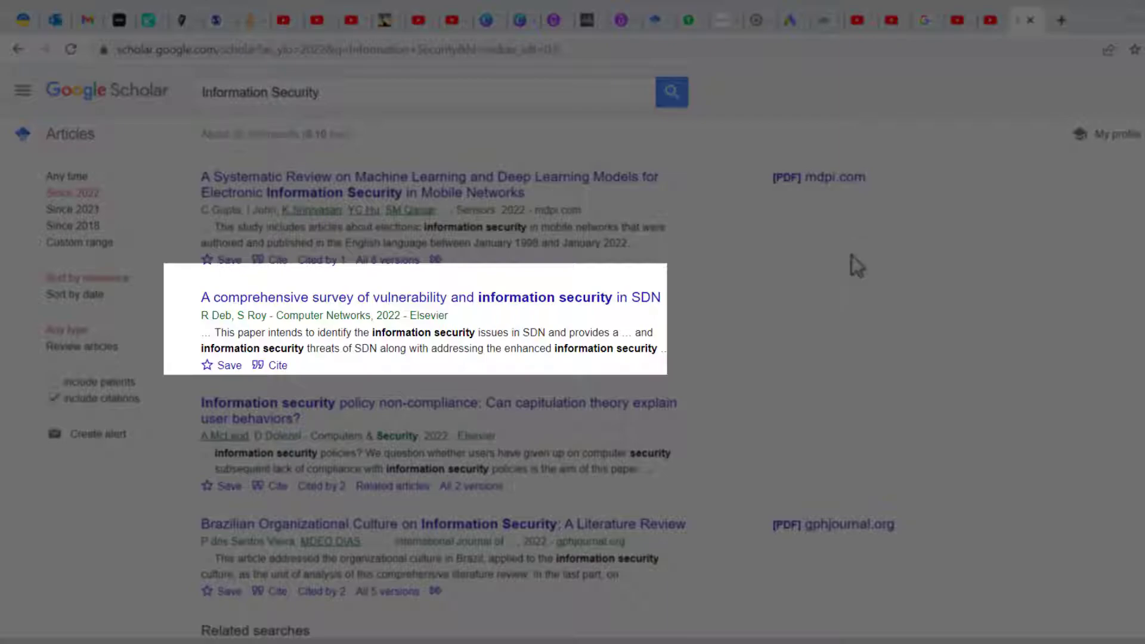
- Download the EndNote citation file for the 2022 SDN vulnerability survey
click(262, 367)
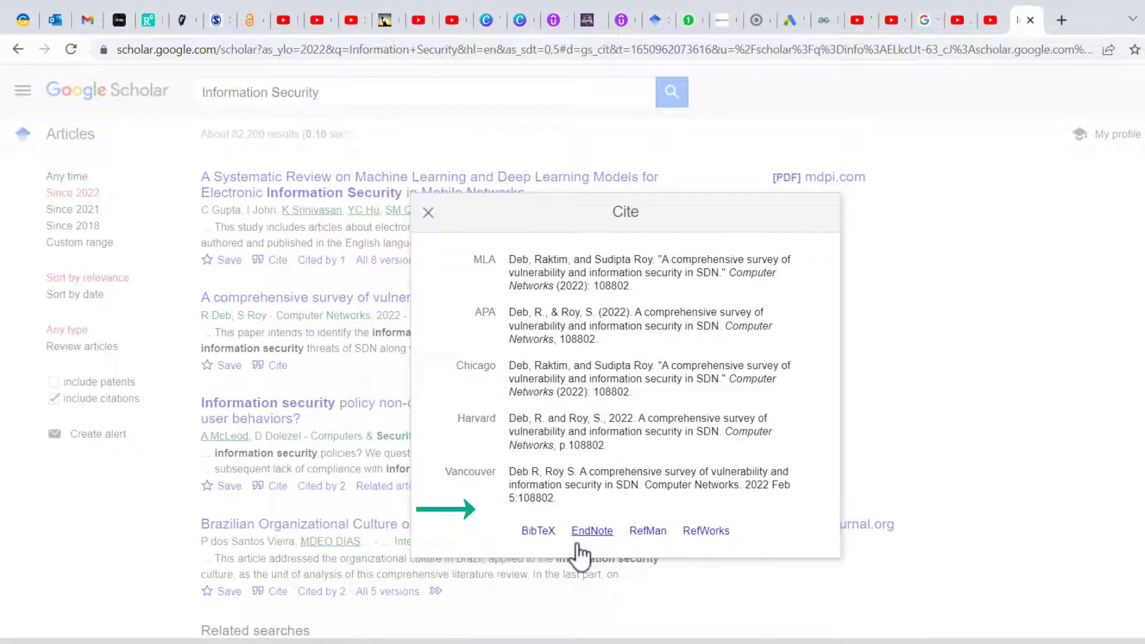
click(591, 530)
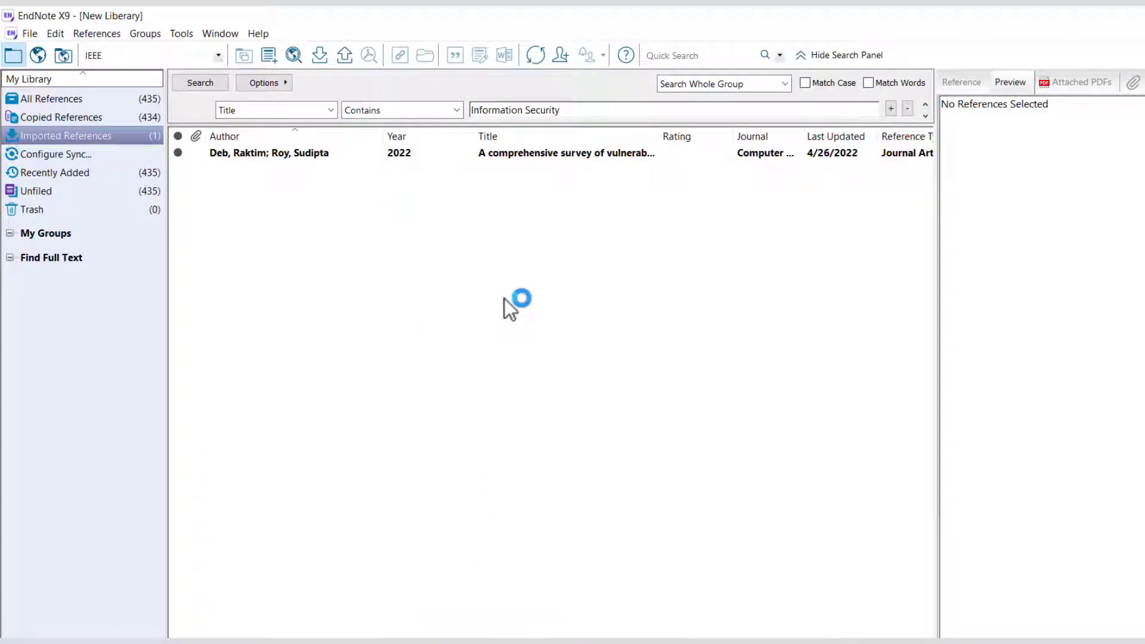
- Select the newly imported SDN survey reference in the library
click(290, 154)
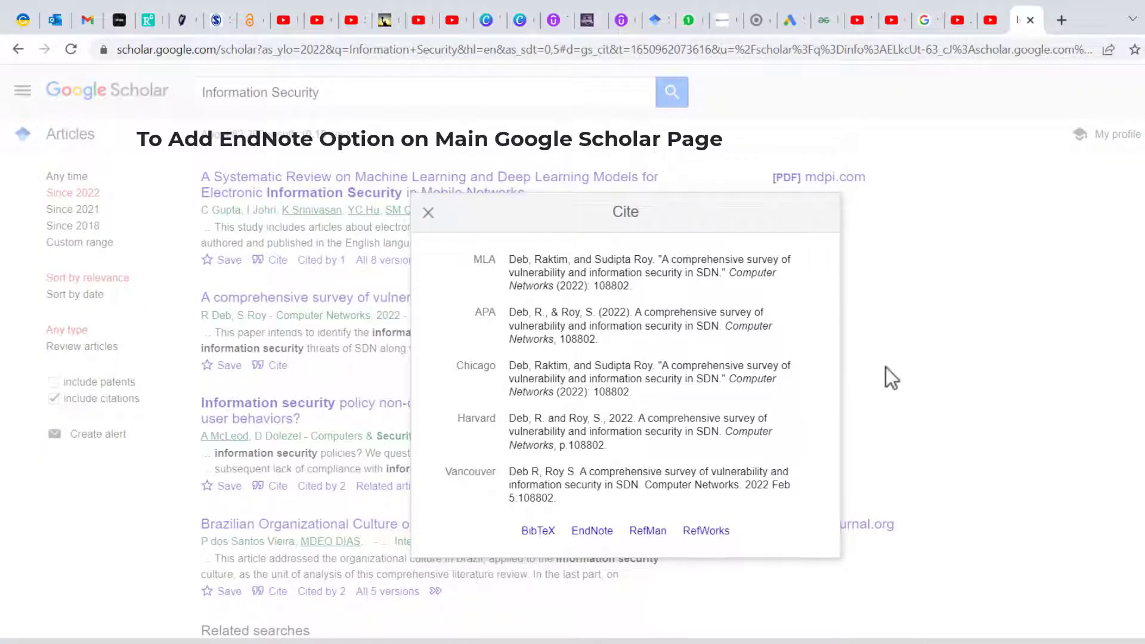
- Turn on Import into EndNote citation links in Google Scholar settings and save
click(886, 366)
click(24, 91)
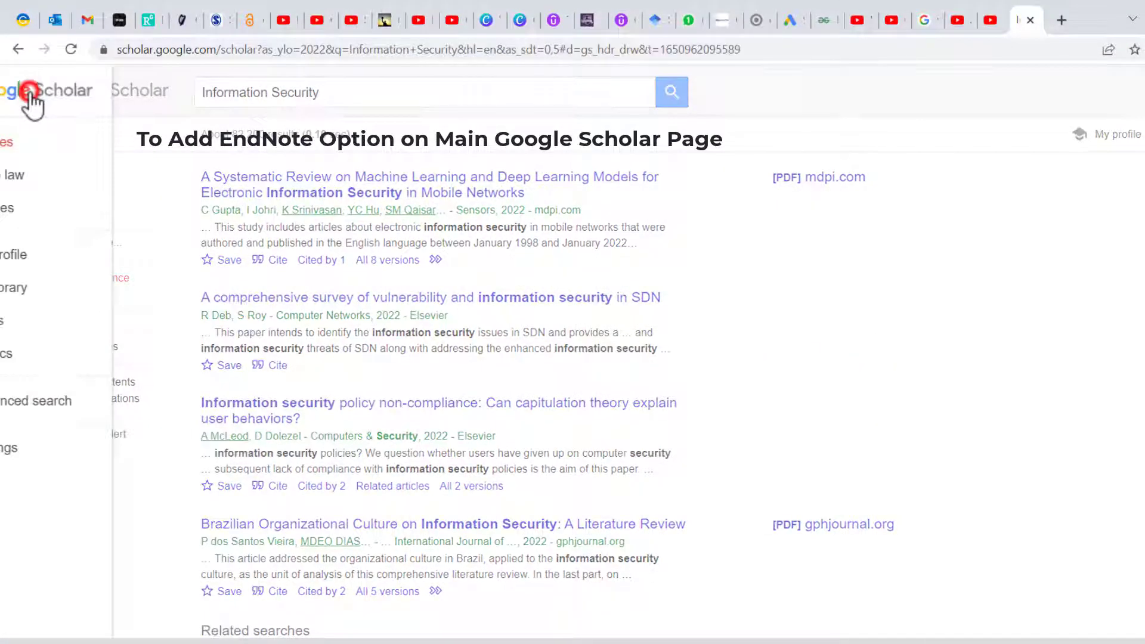
click(65, 446)
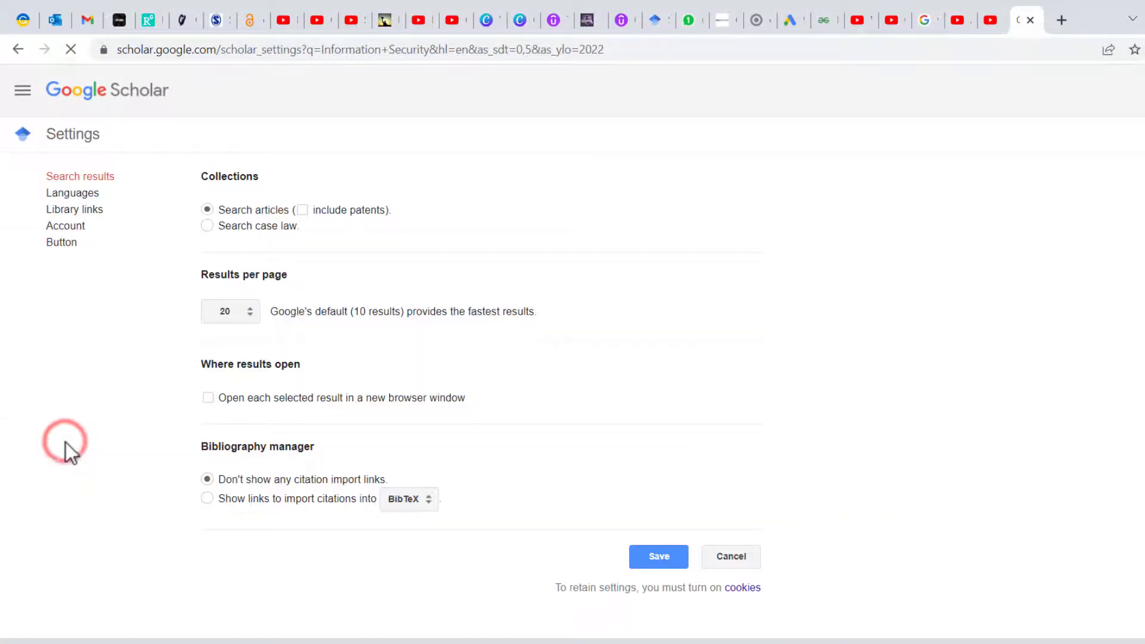
click(207, 498)
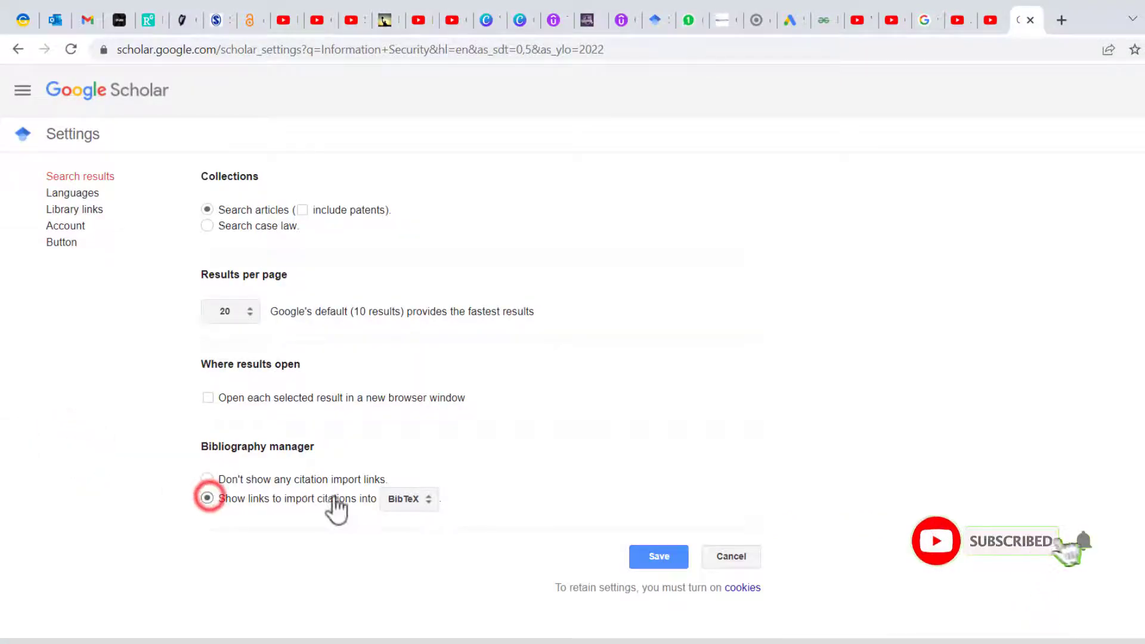
click(427, 499)
click(422, 520)
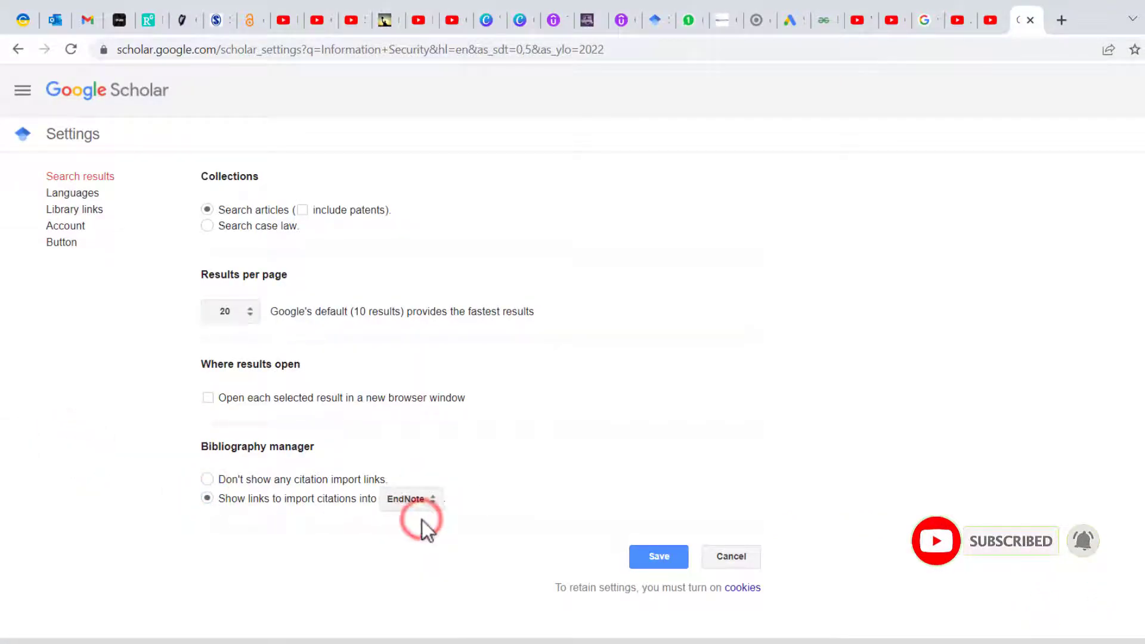
click(658, 557)
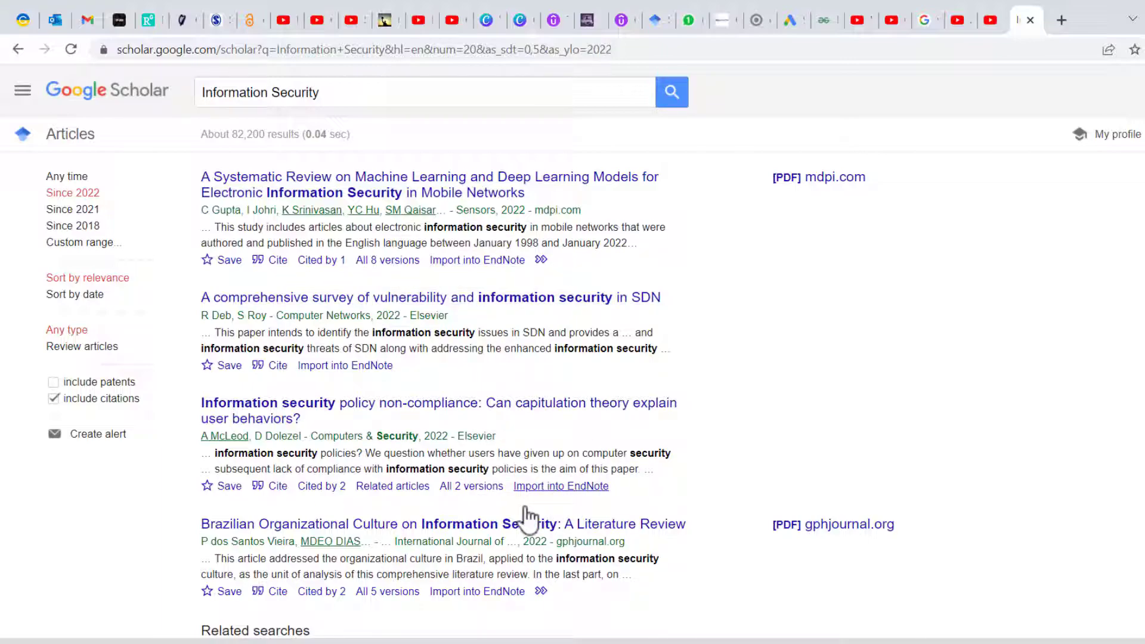
- Import the Brazilian Organizational Culture review from Scholar and view all 436 library references
click(481, 593)
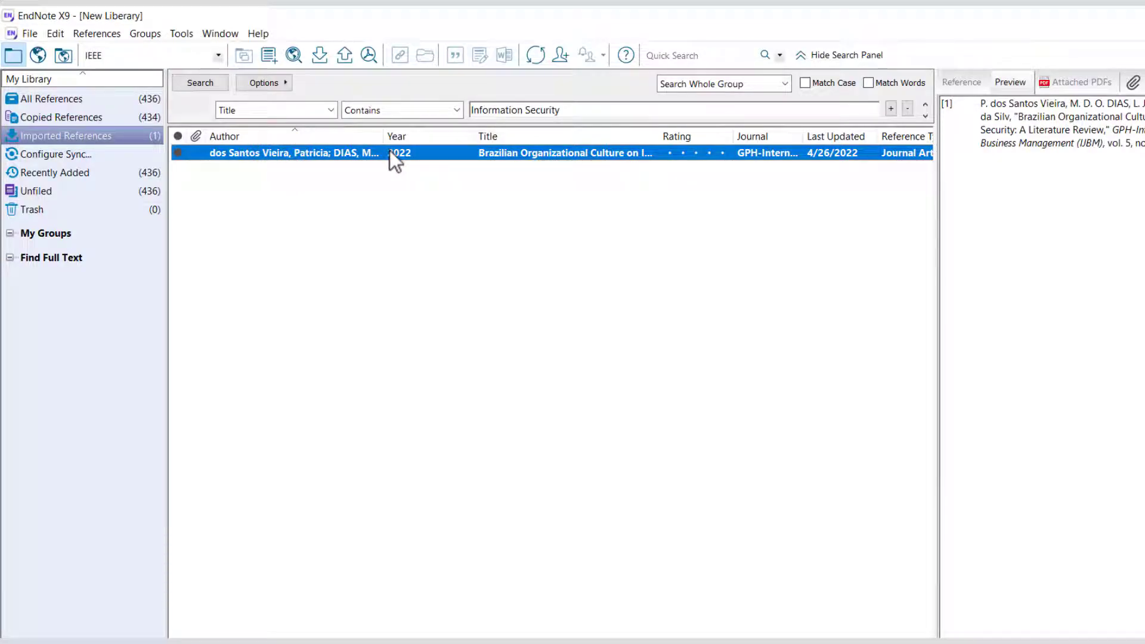
click(815, 27)
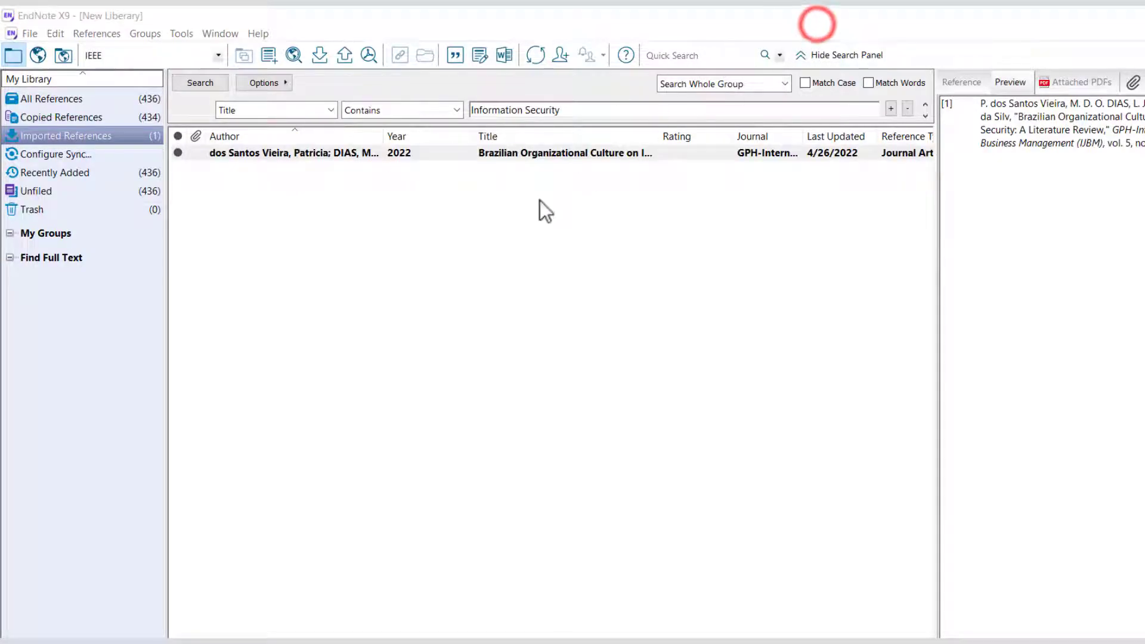
click(303, 152)
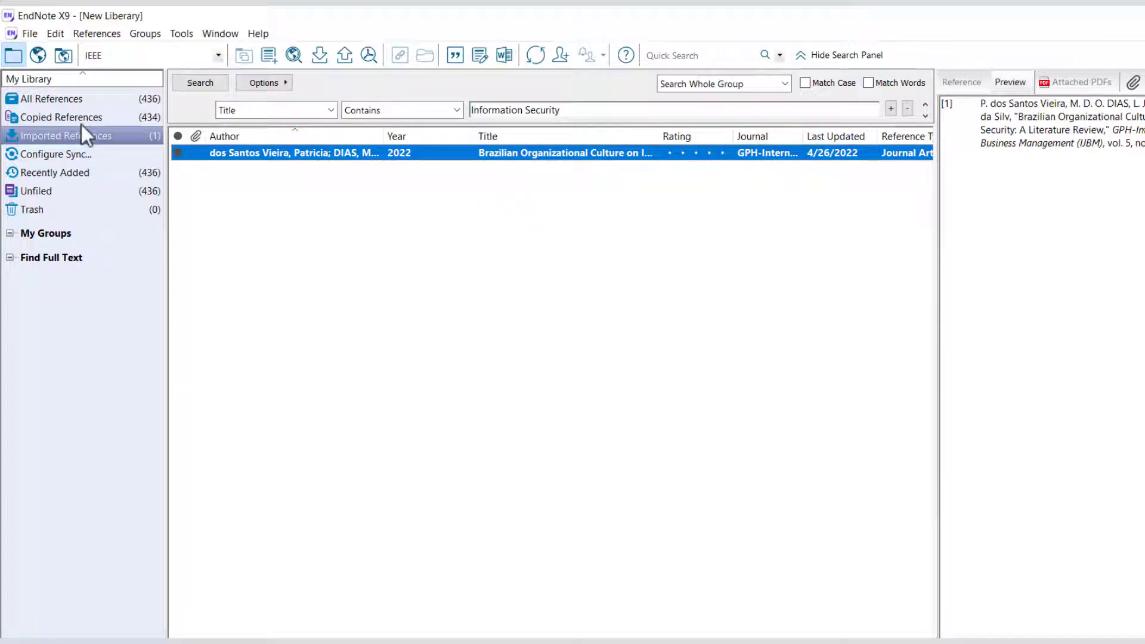
click(66, 102)
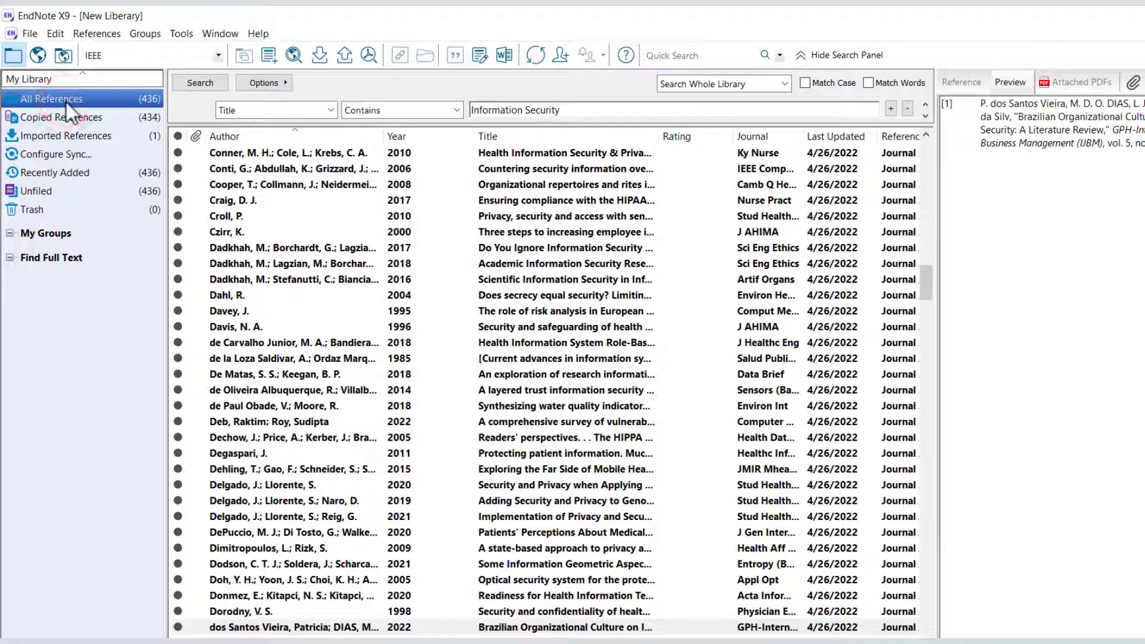
click(509, 281)
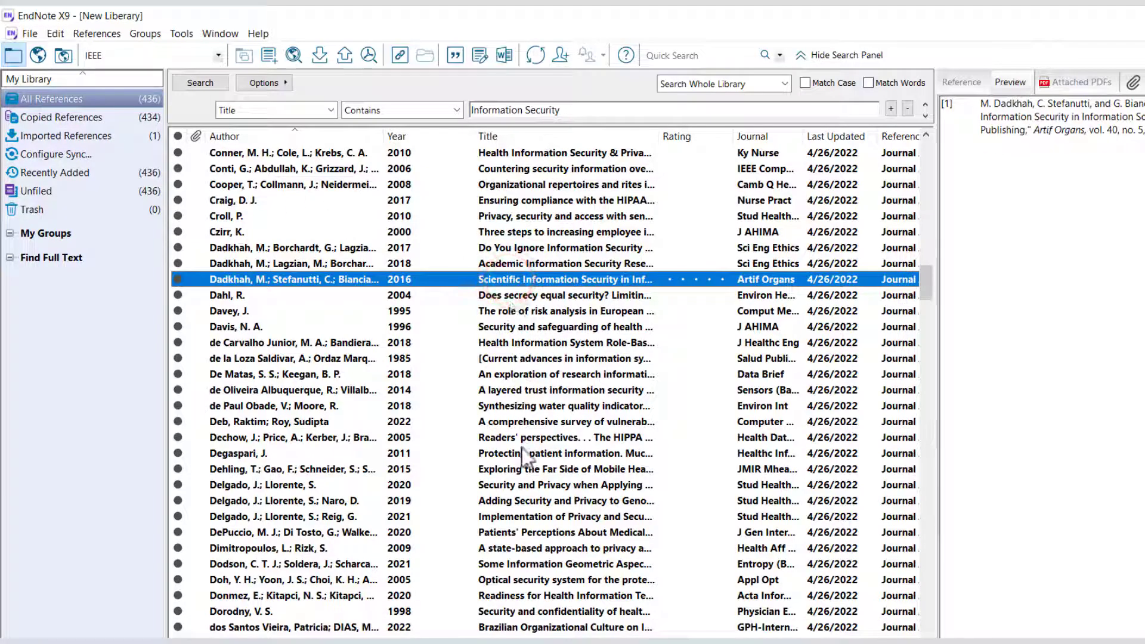
click(525, 485)
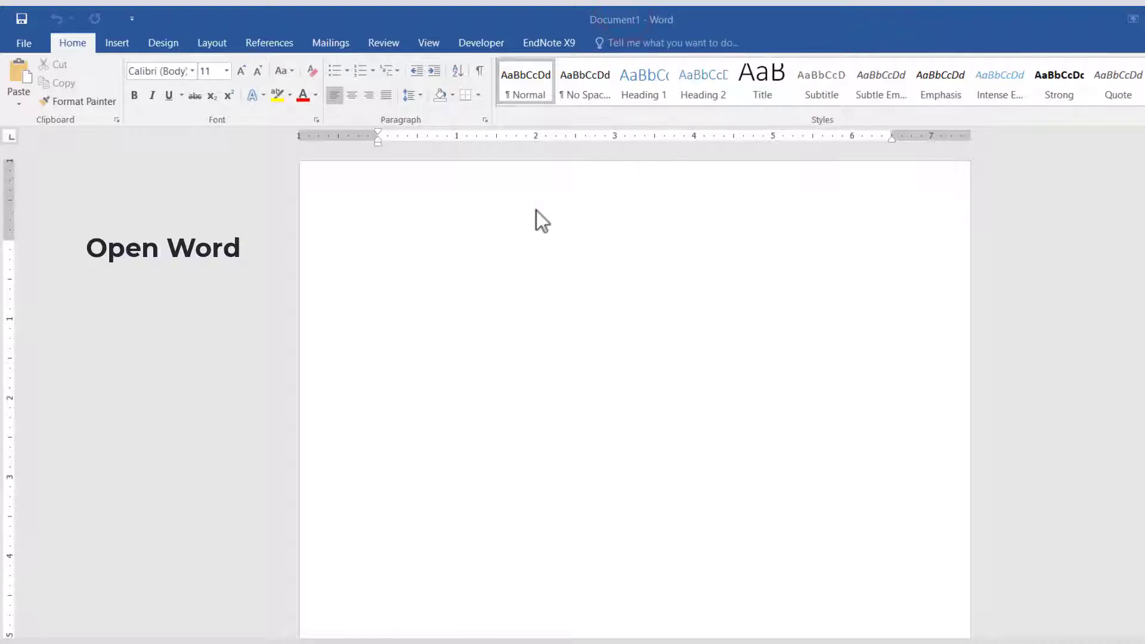
click(426, 273)
click(547, 43)
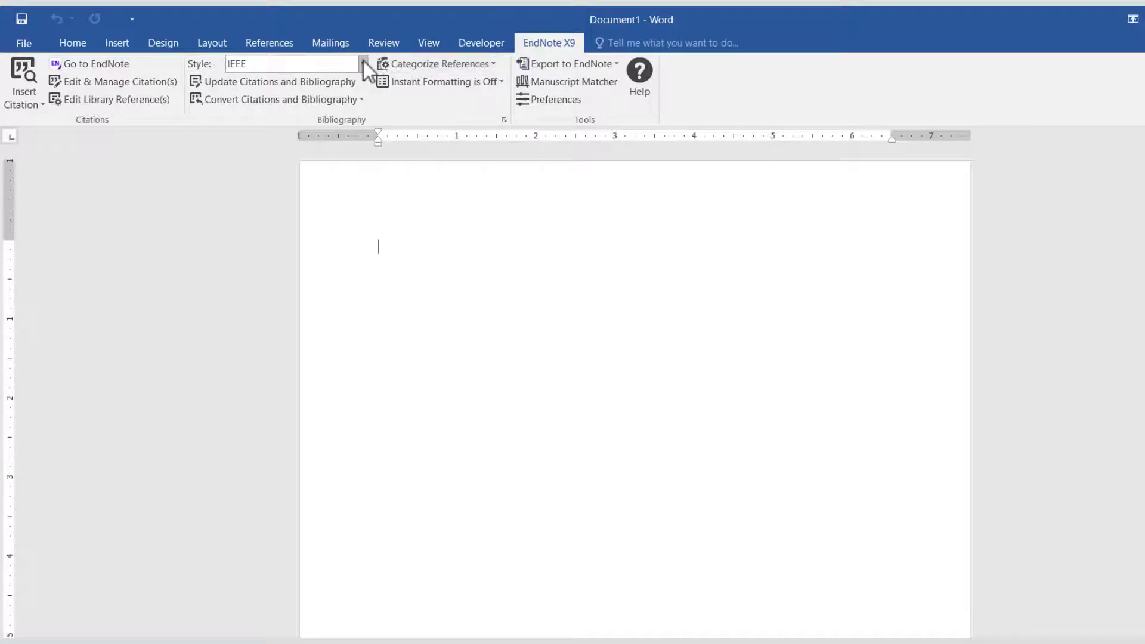
click(362, 64)
key(Down)
key(Down)
key(Down)
key(Down)
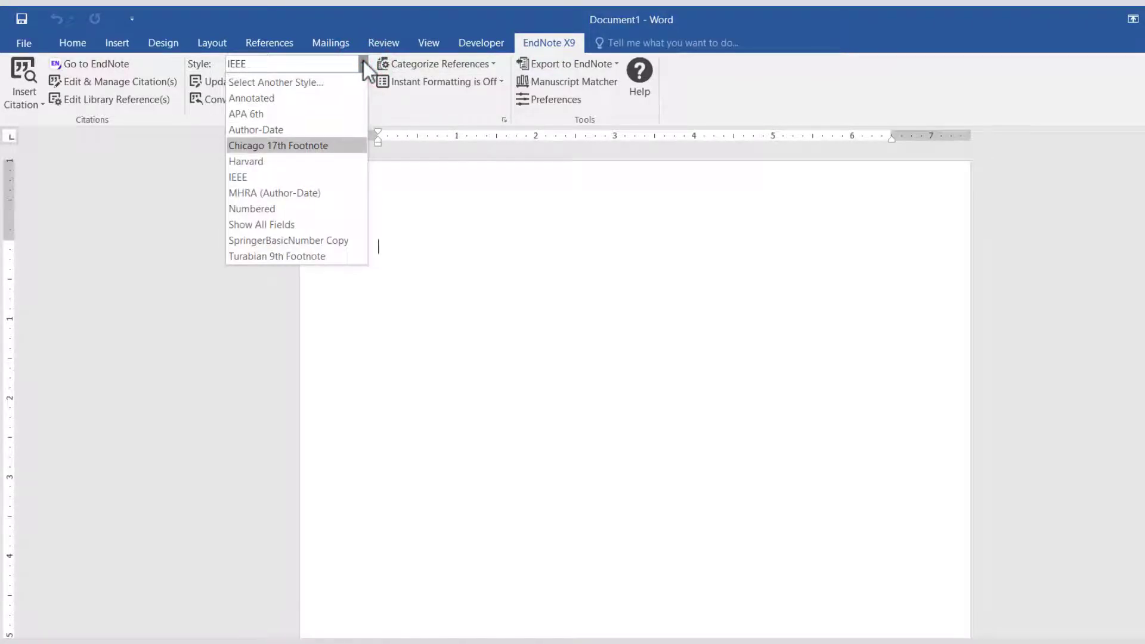
key(Down)
key(Down)
key(Down)
key(Down)
key(Down)
key(Down)
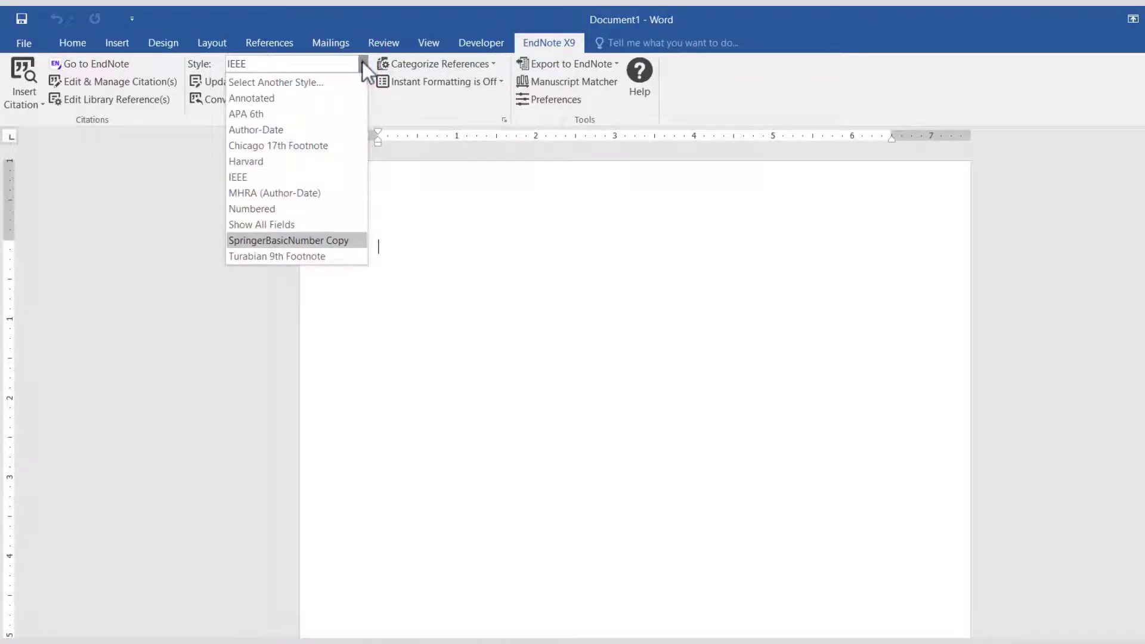
key(Down)
click(256, 178)
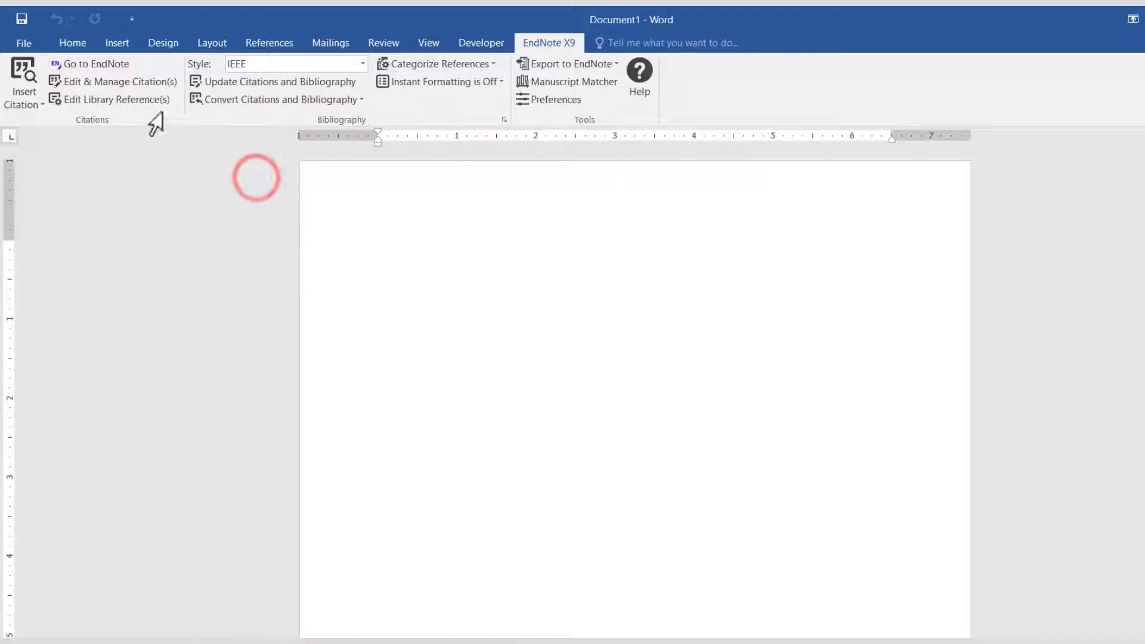
click(91, 63)
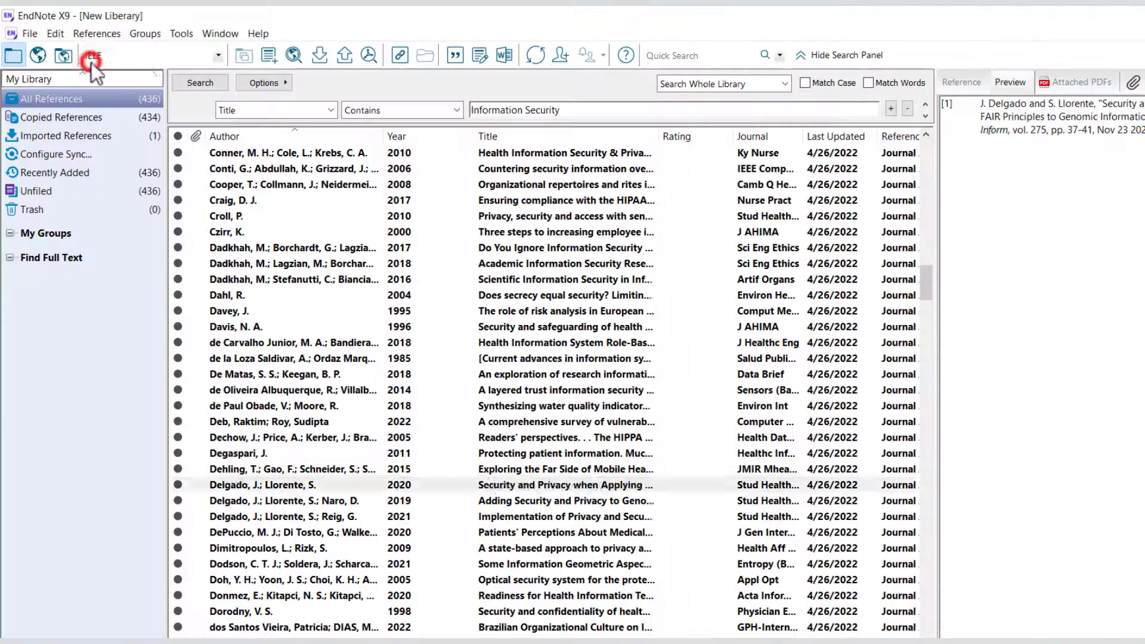
- Cite Delgado 2020 and Davis 1996 in the document as [1] and [2]
click(453, 59)
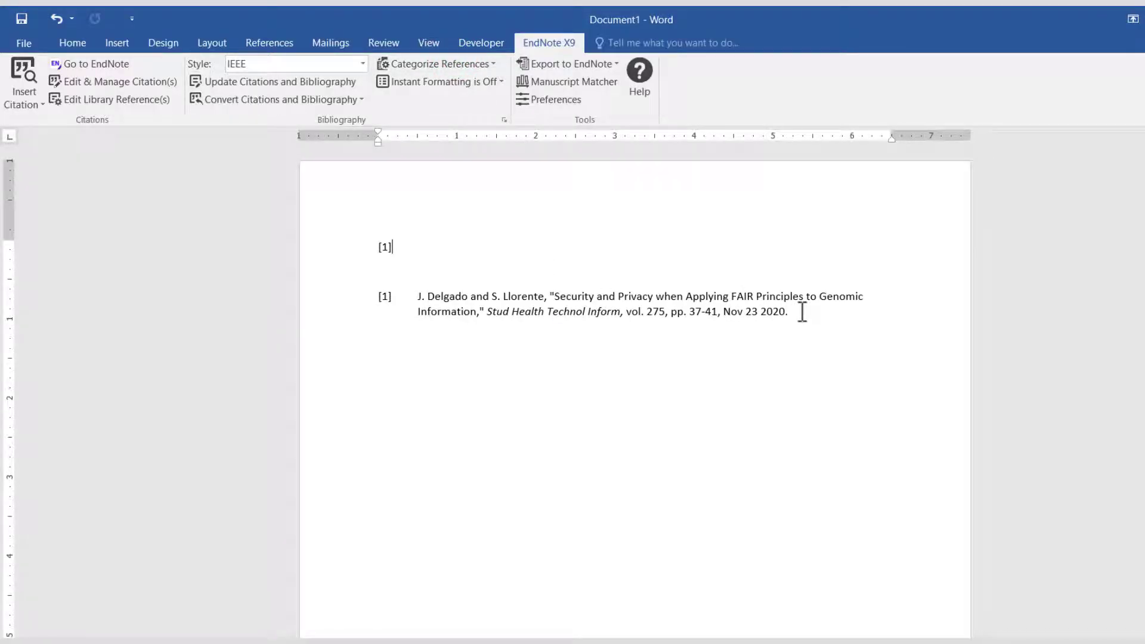
click(495, 368)
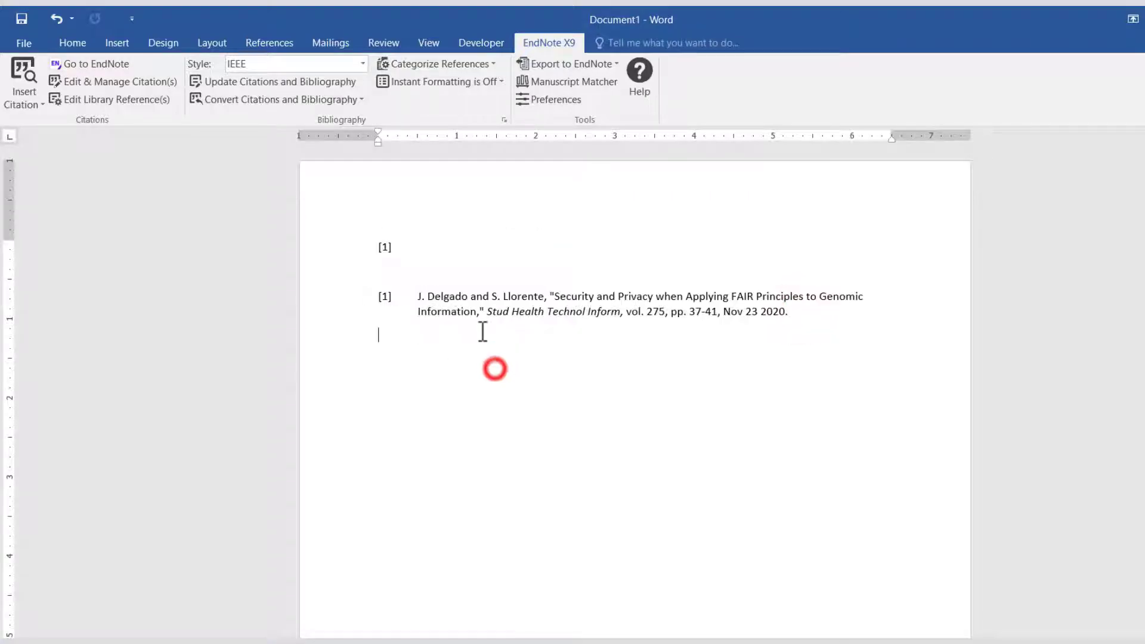
click(448, 249)
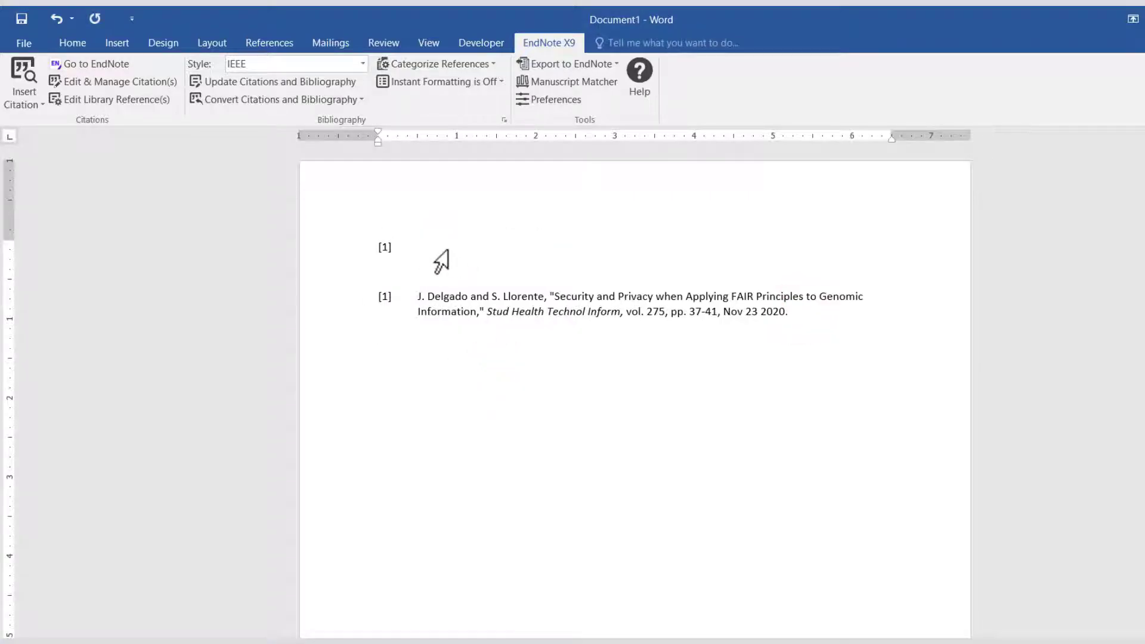
click(85, 65)
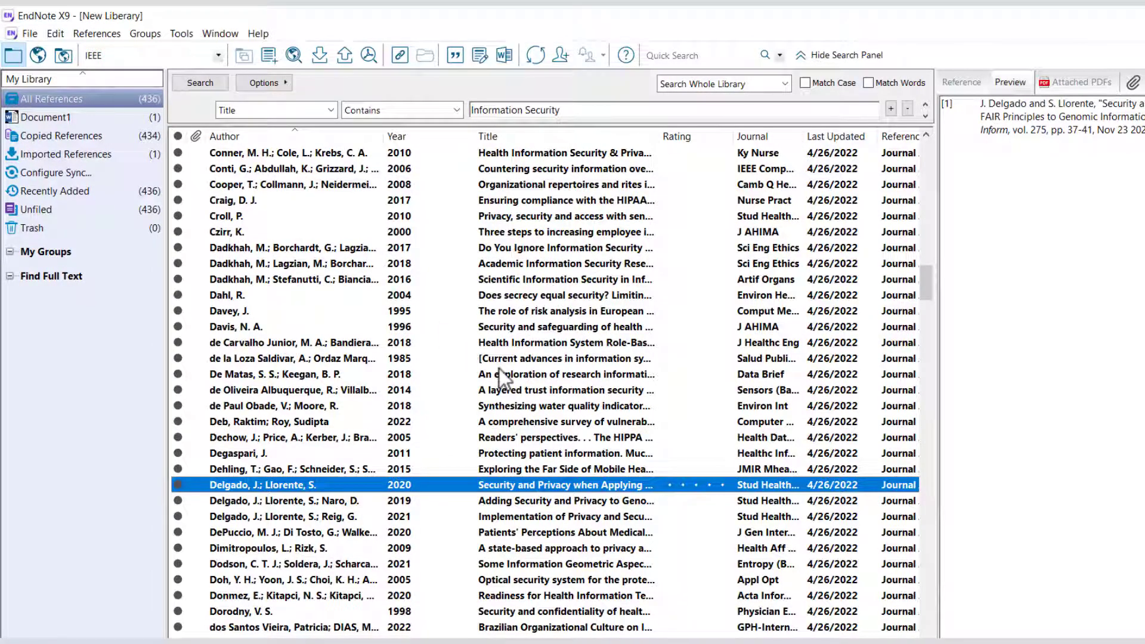
click(498, 327)
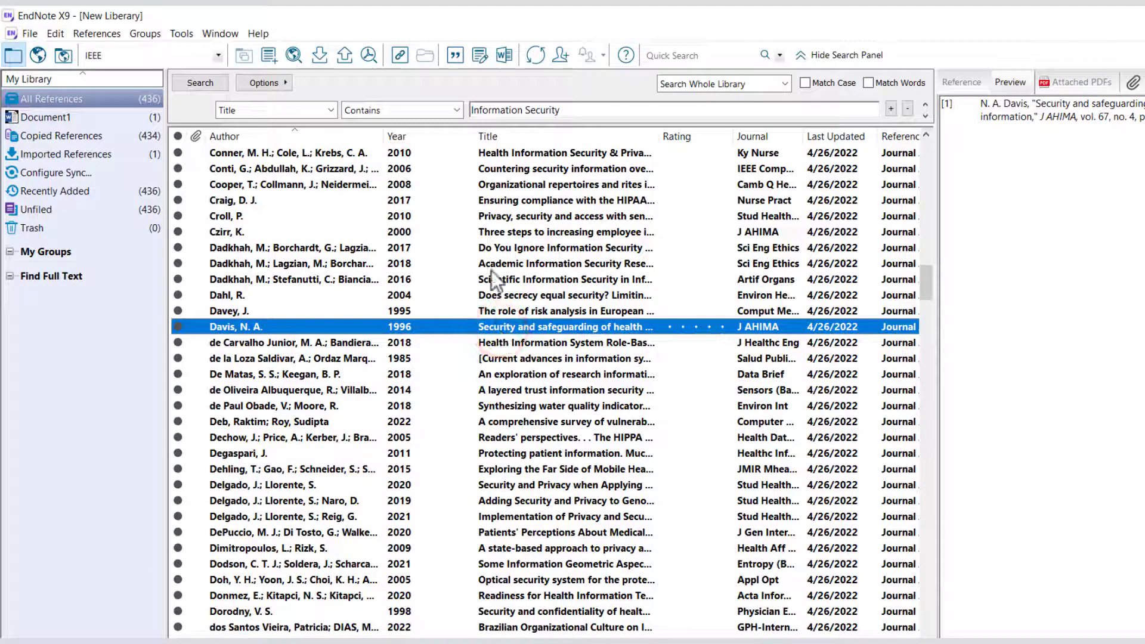
click(456, 56)
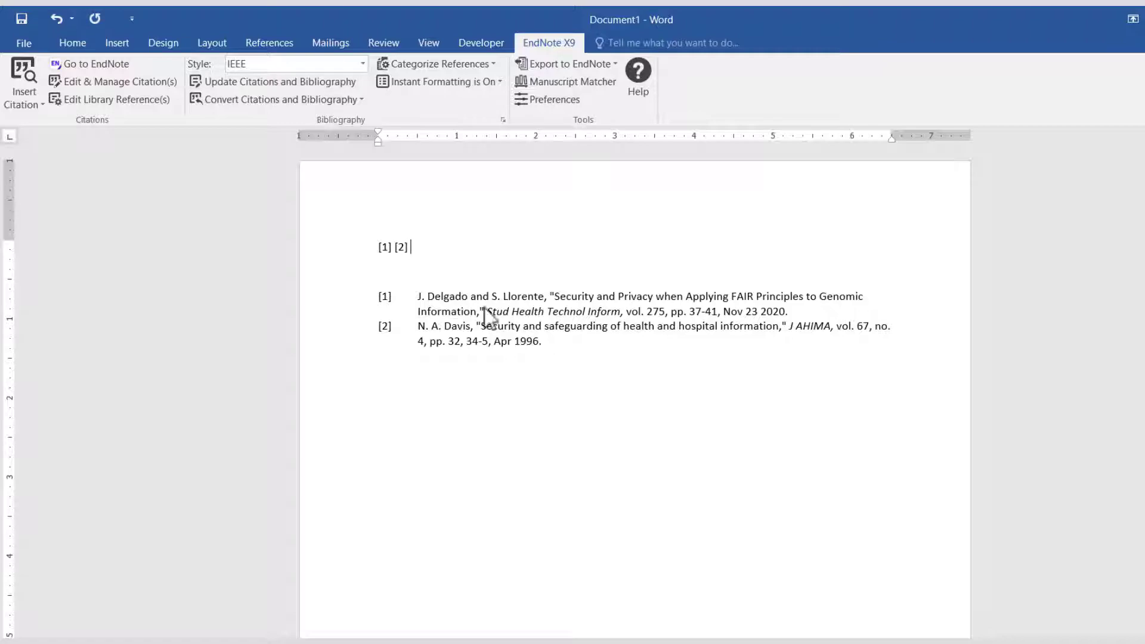
- Cite Ennis 2003 as [3], completing the three-entry IEEE bibliography
click(55, 65)
scroll(501, 430, down, 4)
scroll(501, 429, down, 1)
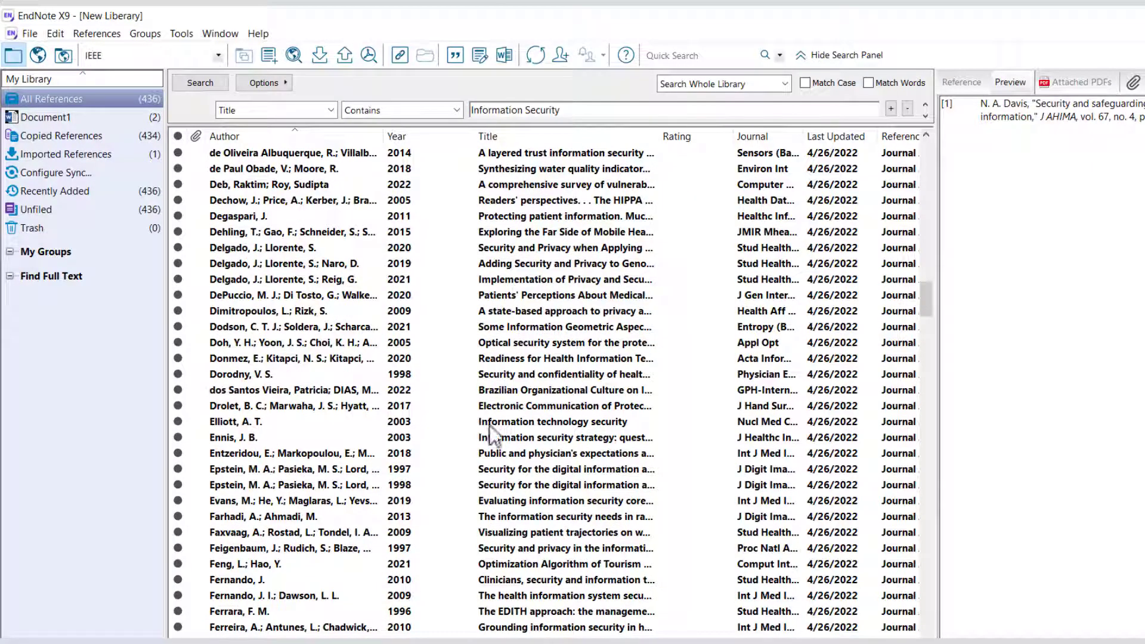
click(501, 437)
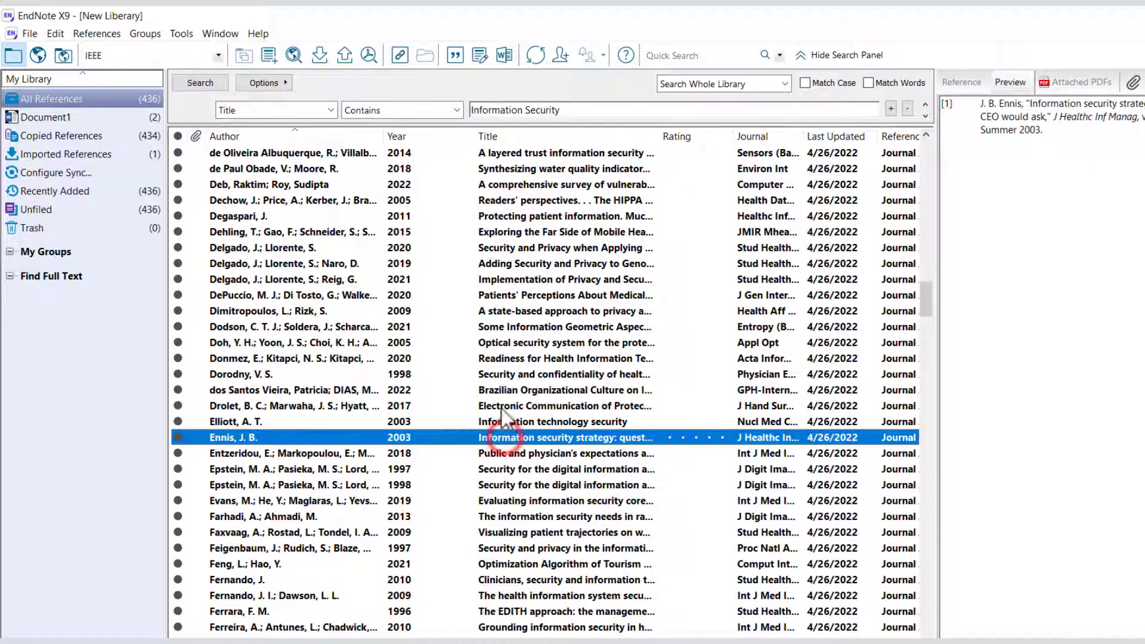
click(455, 58)
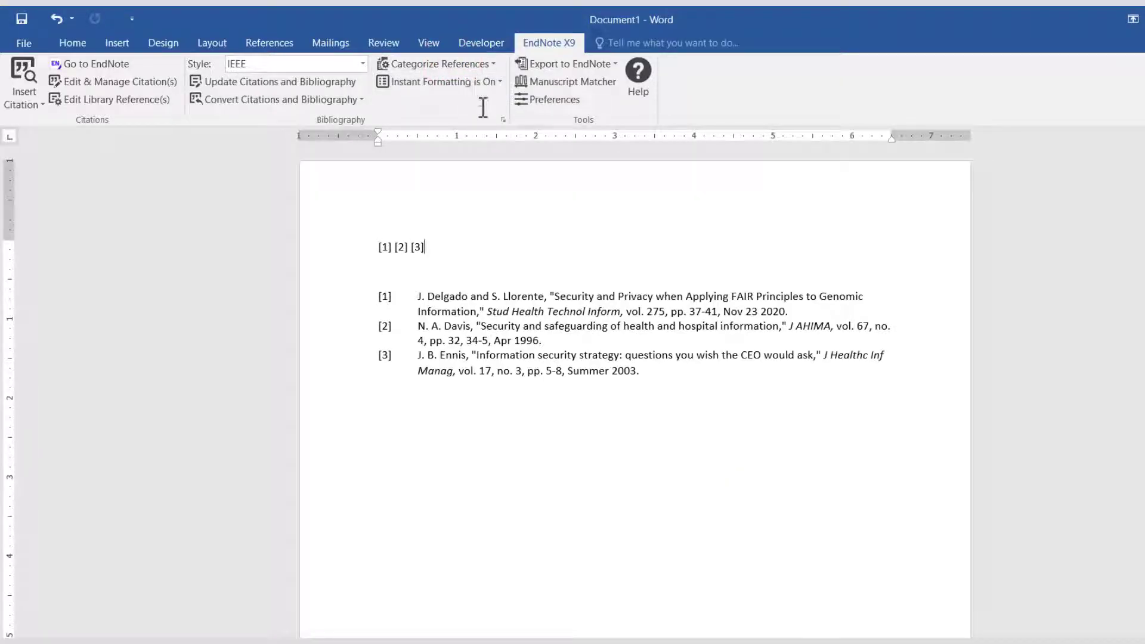
click(650, 370)
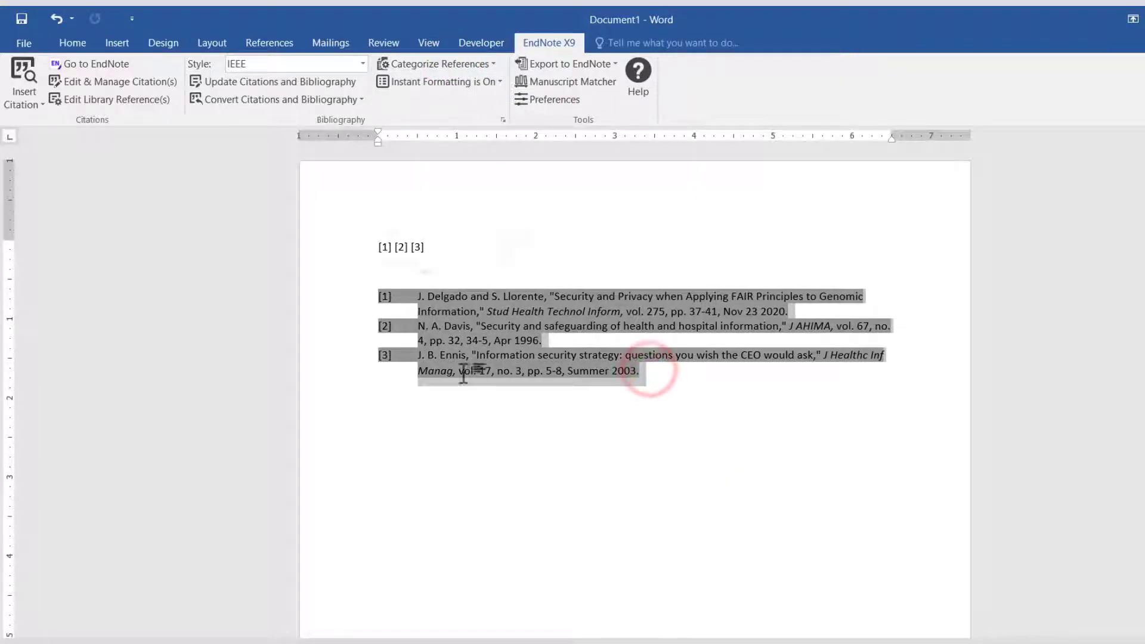
click(536, 418)
- Preview the bibliography in APA 6th, Chicago 17th Footnote and Numbered styles
click(362, 63)
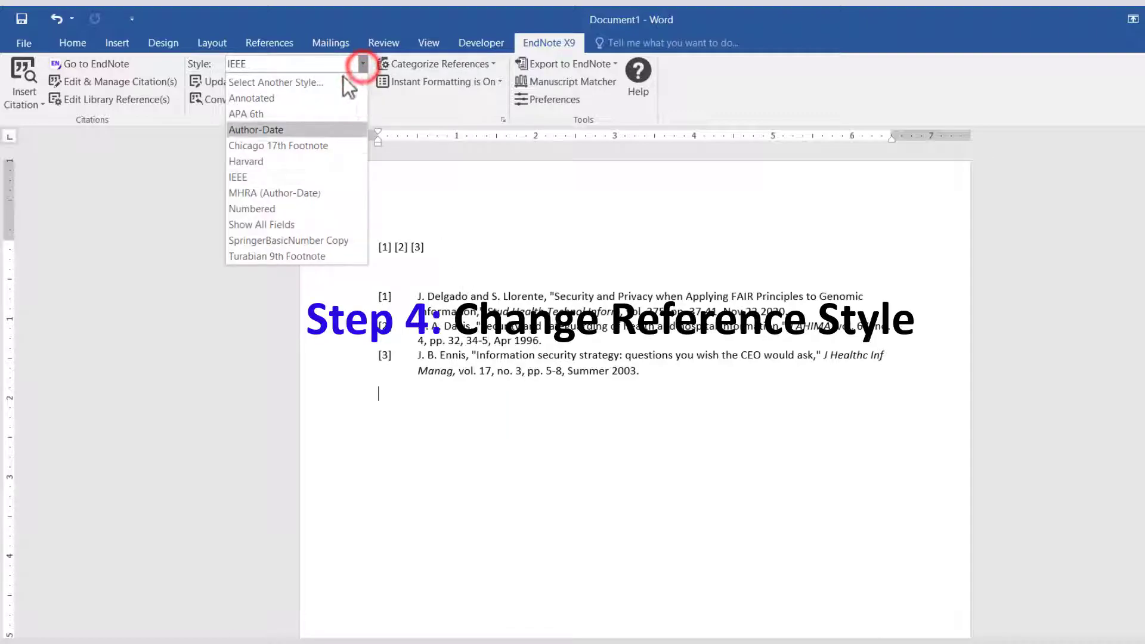
click(259, 111)
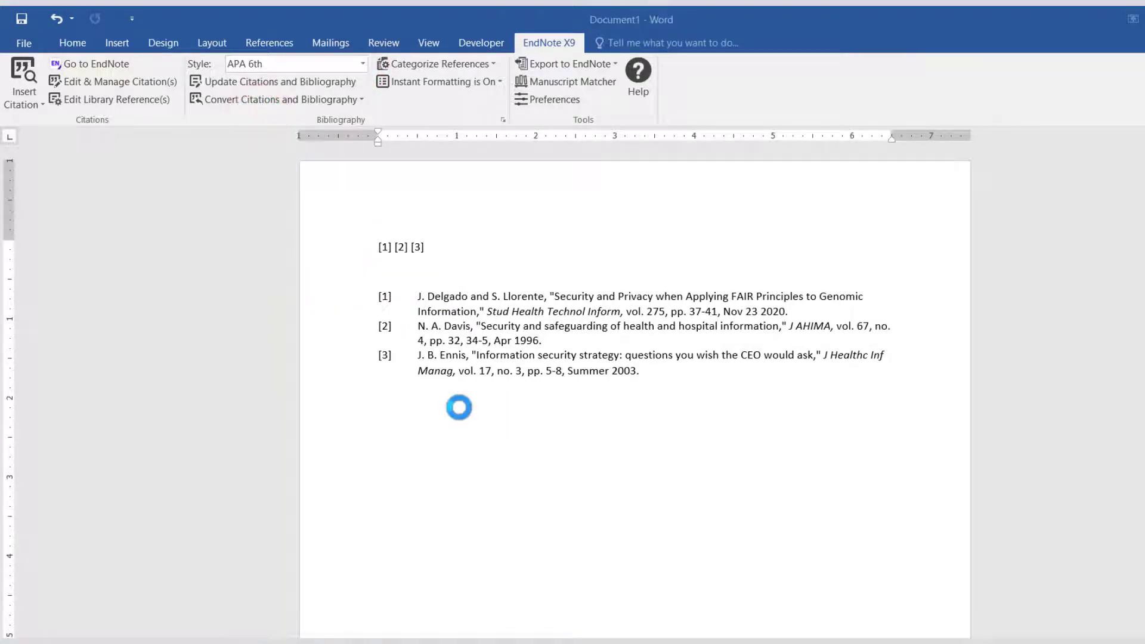
click(361, 64)
click(325, 146)
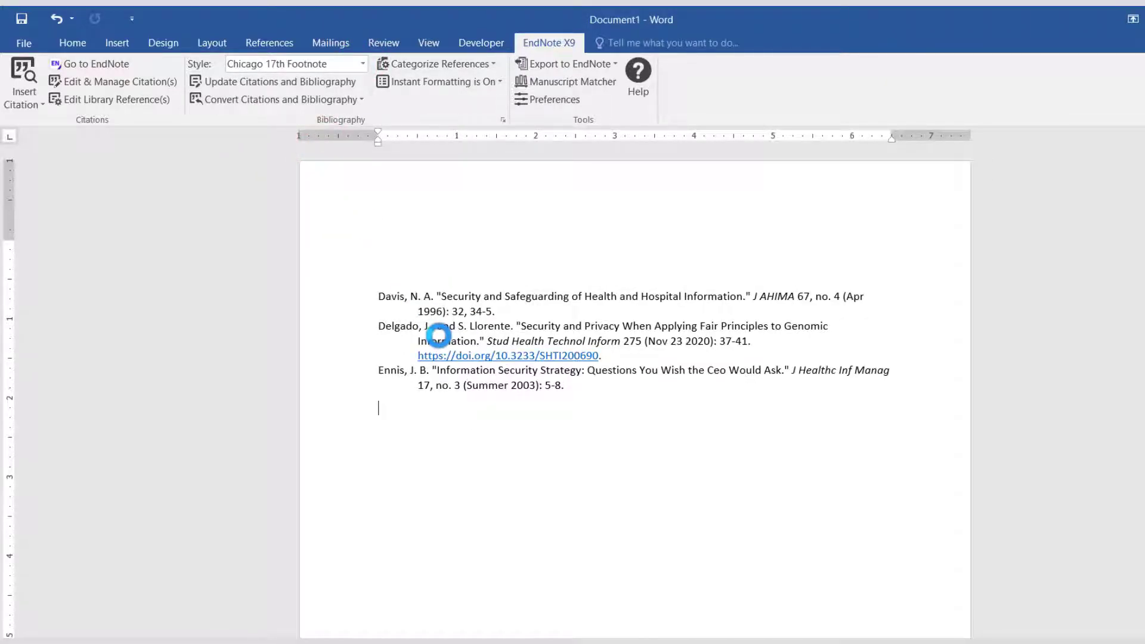
click(365, 67)
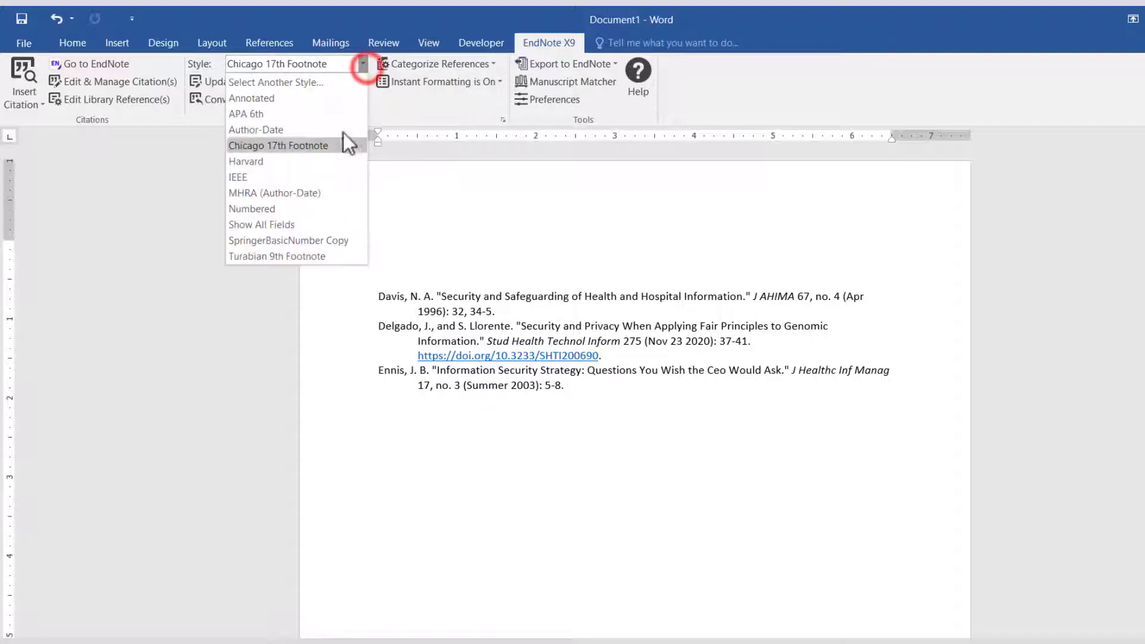
click(312, 215)
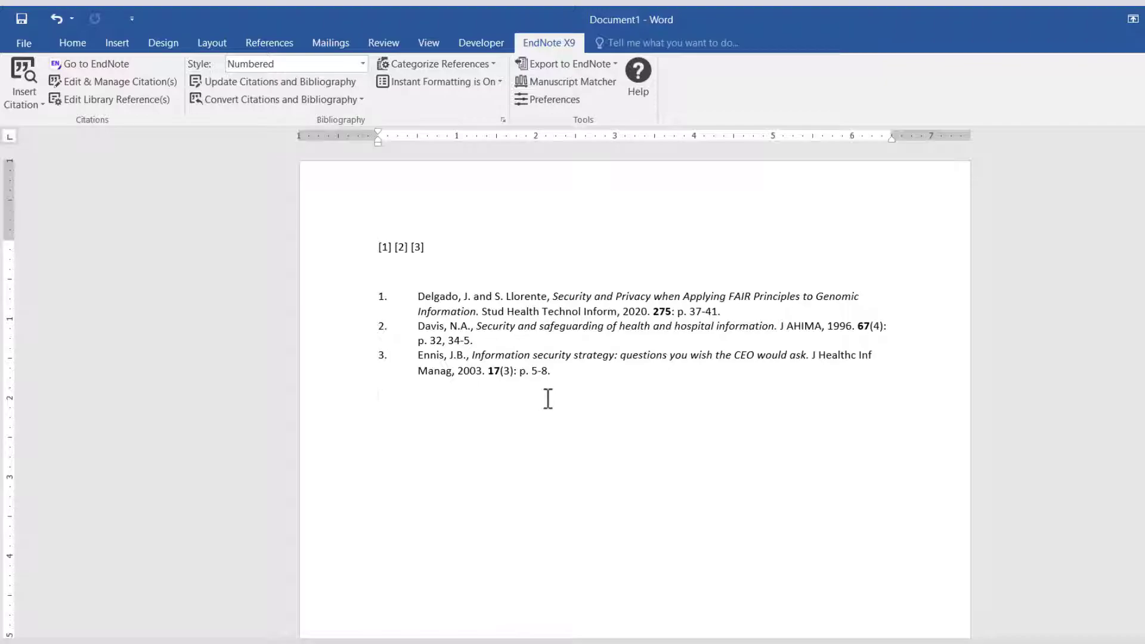
- Try SpringerBasicNumber Copy, restore IEEE style, and return to EndNote
click(364, 66)
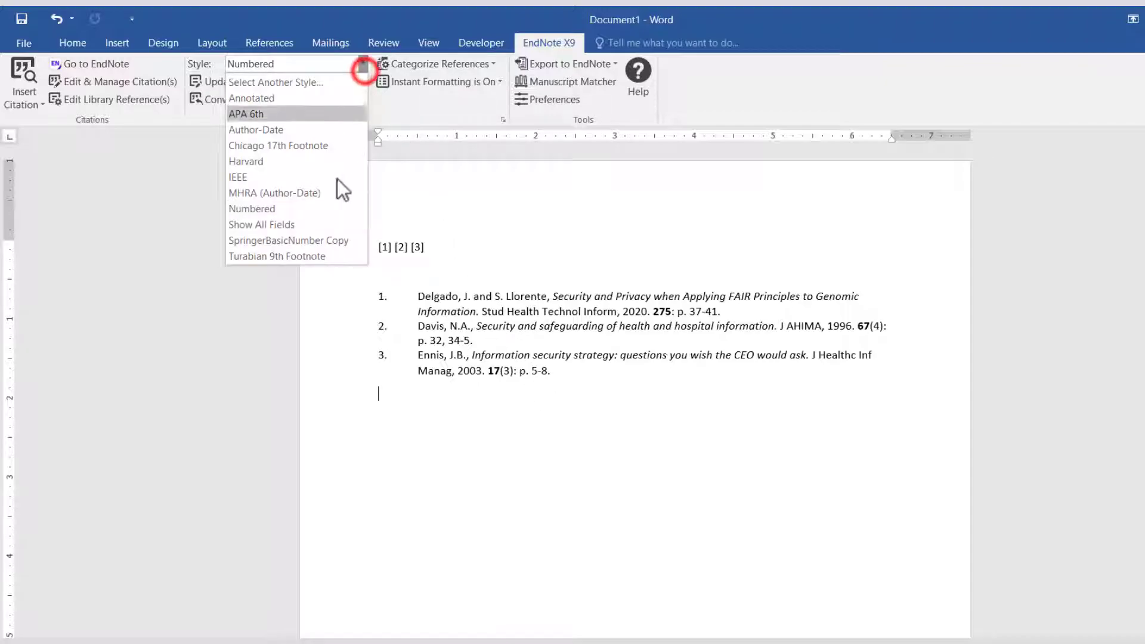
click(319, 242)
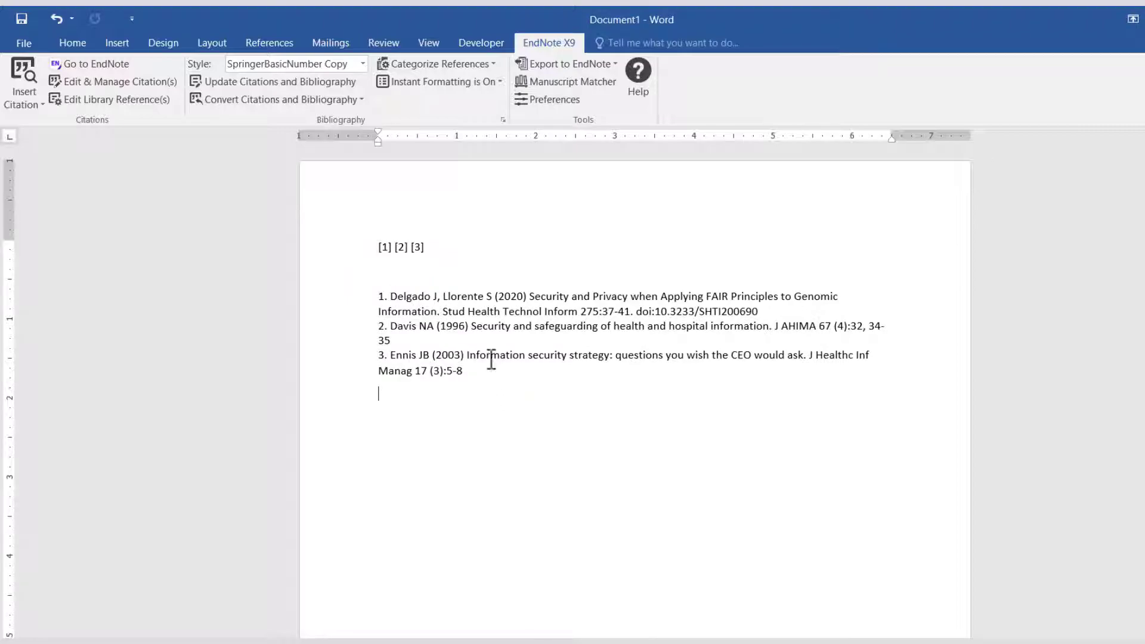
click(364, 65)
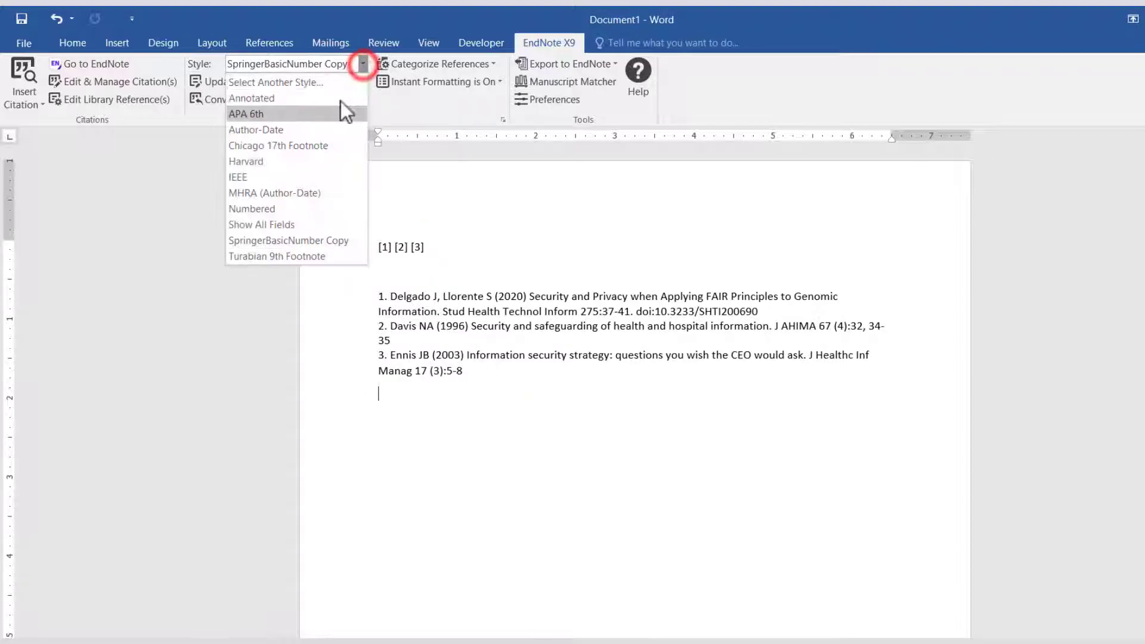
click(290, 174)
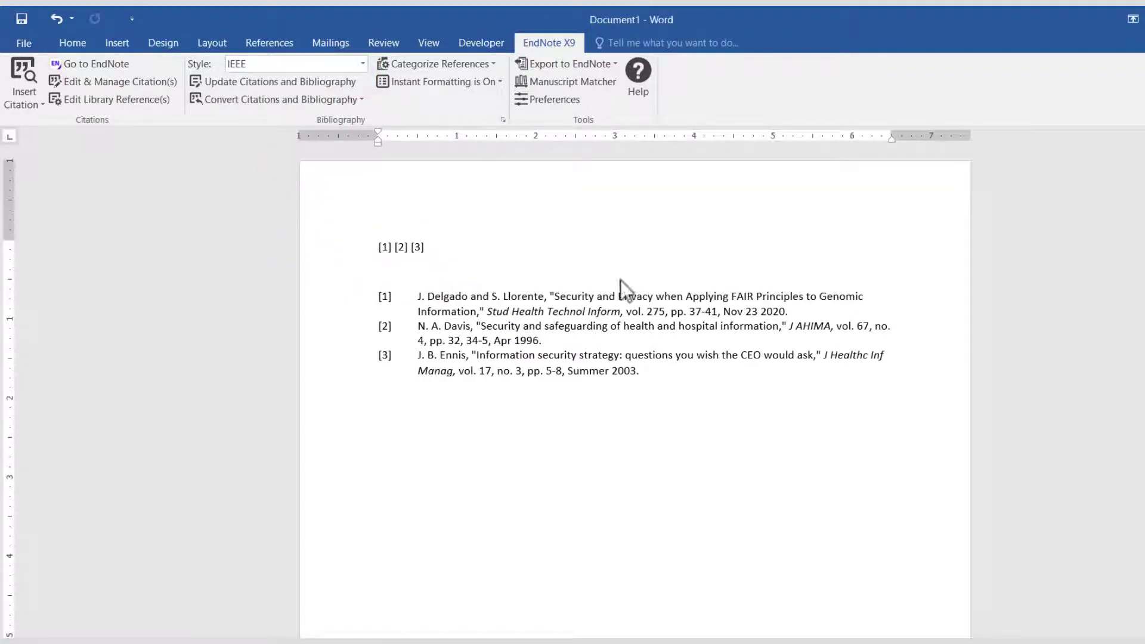
click(1084, 26)
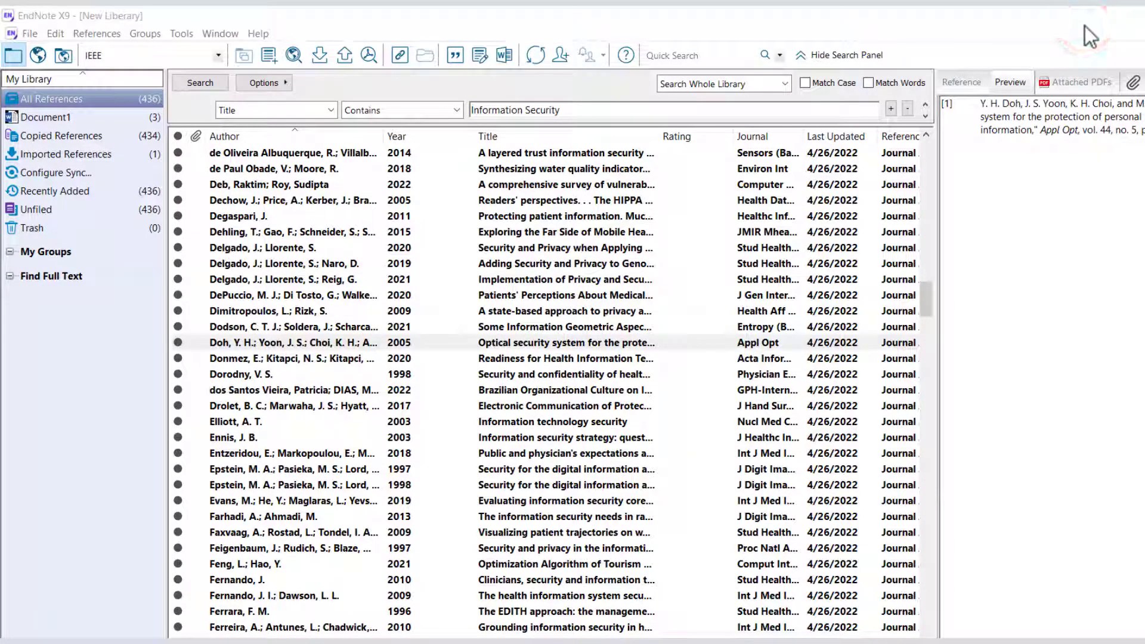
- Create a new reference of type Web Page
click(88, 34)
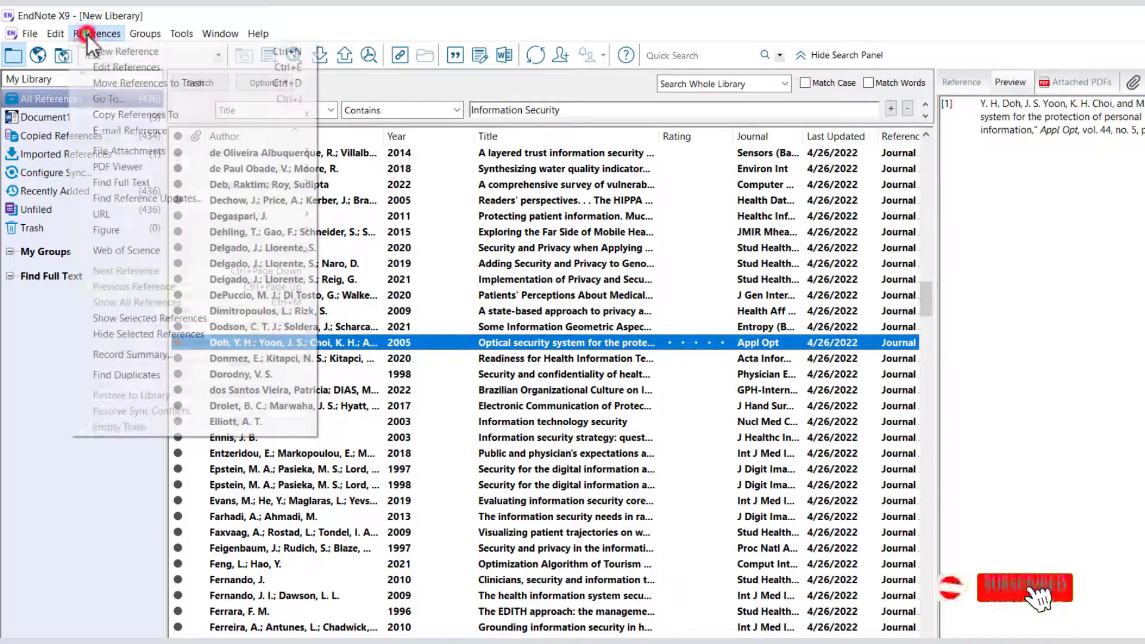
key(Right)
key(Left)
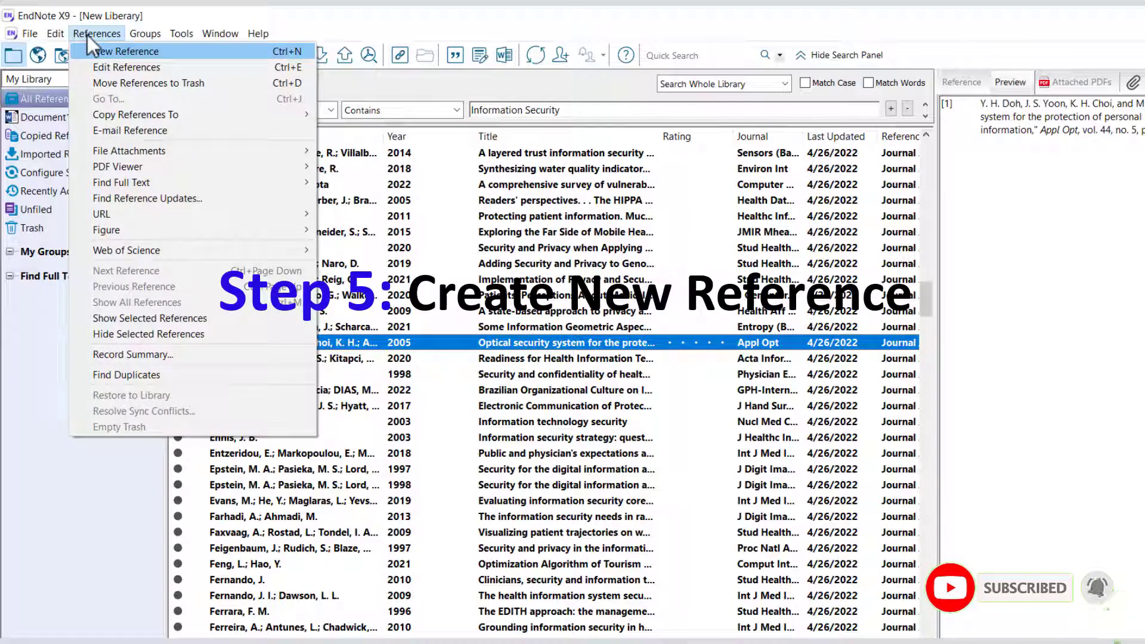
click(149, 51)
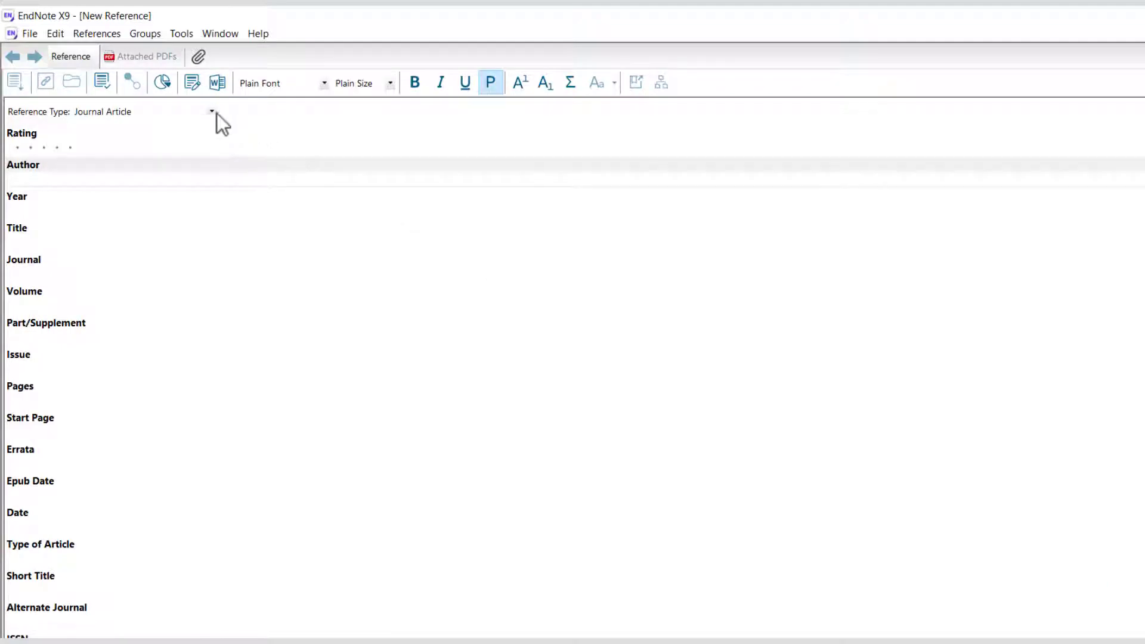
click(212, 111)
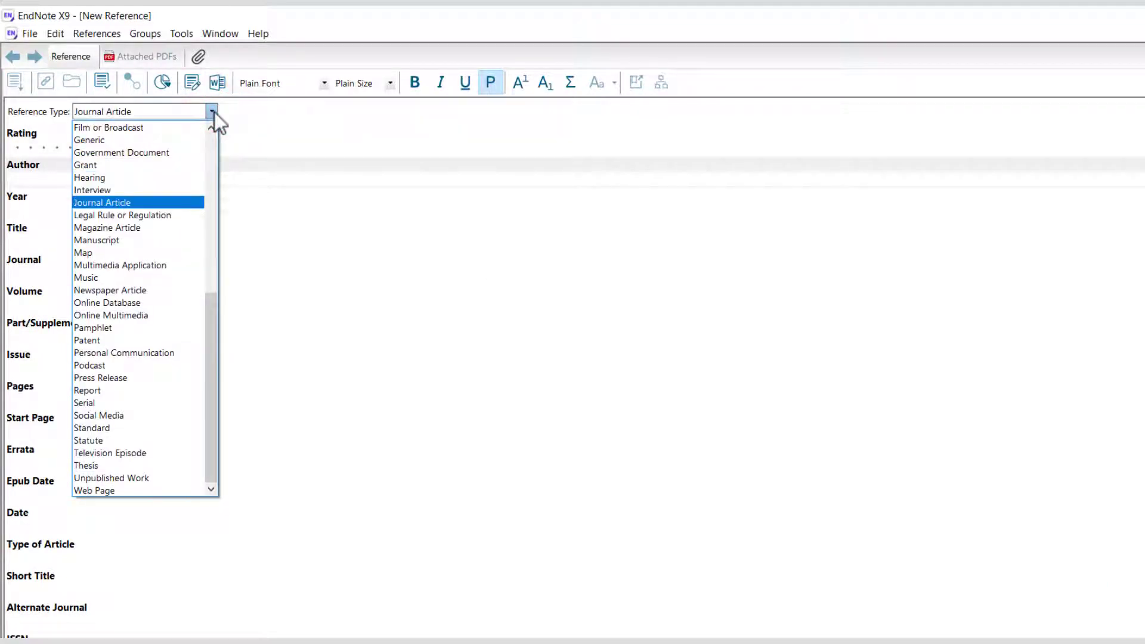
key(Down)
key(Down)
key(Down)
key(Down)
key(Down)
key(Down)
key(Down)
key(Down)
key(Down)
key(Down)
key(Down)
key(Down)
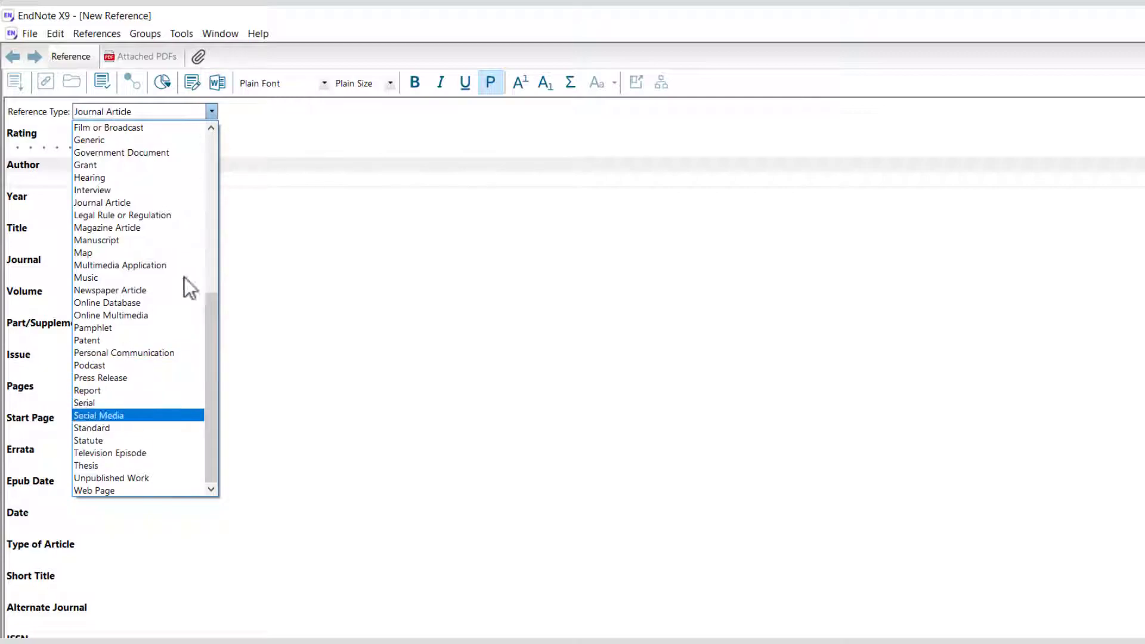
click(145, 490)
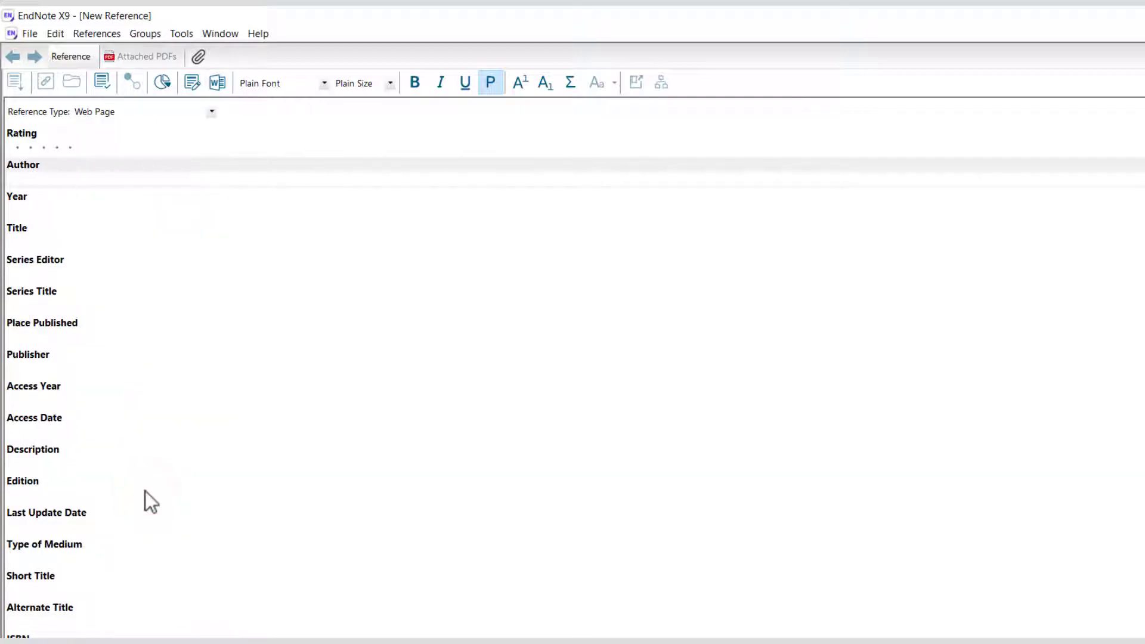
- Fill in Title 'What is Information Security?' and Year '31 Oct, 2021' from the web page
click(38, 245)
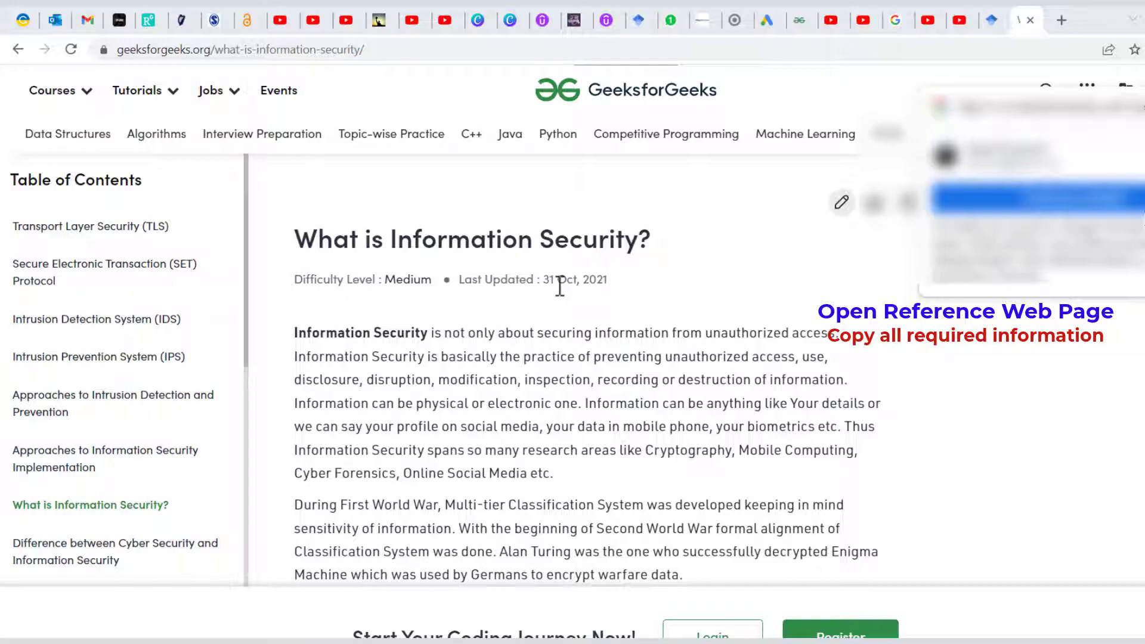
click(304, 242)
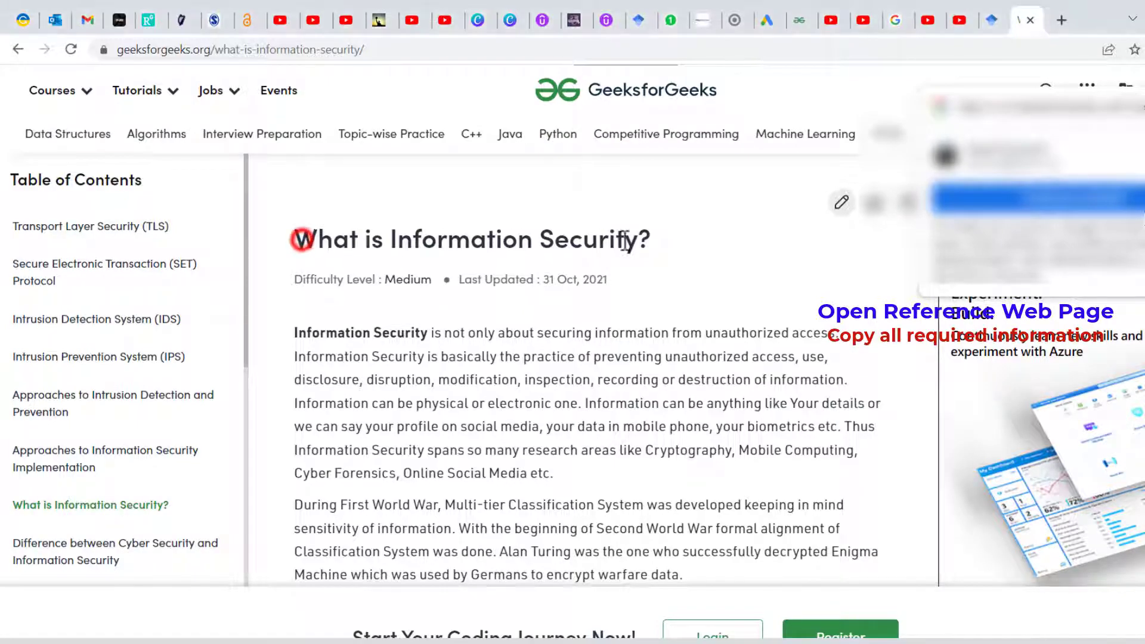
shift+click(643, 242)
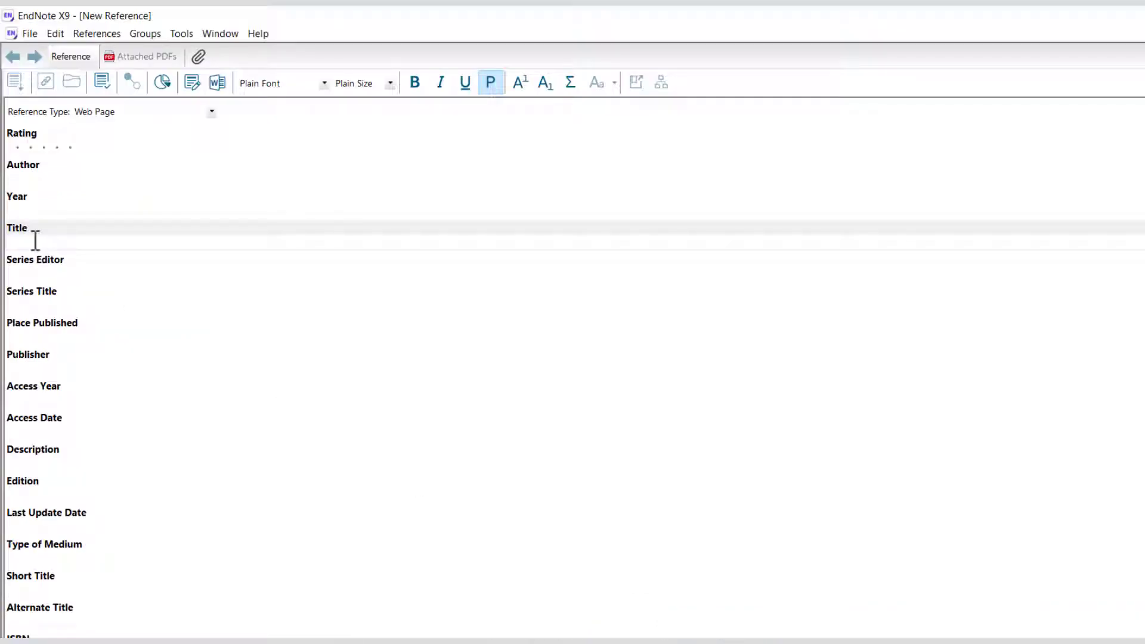
key(ctrl+v)
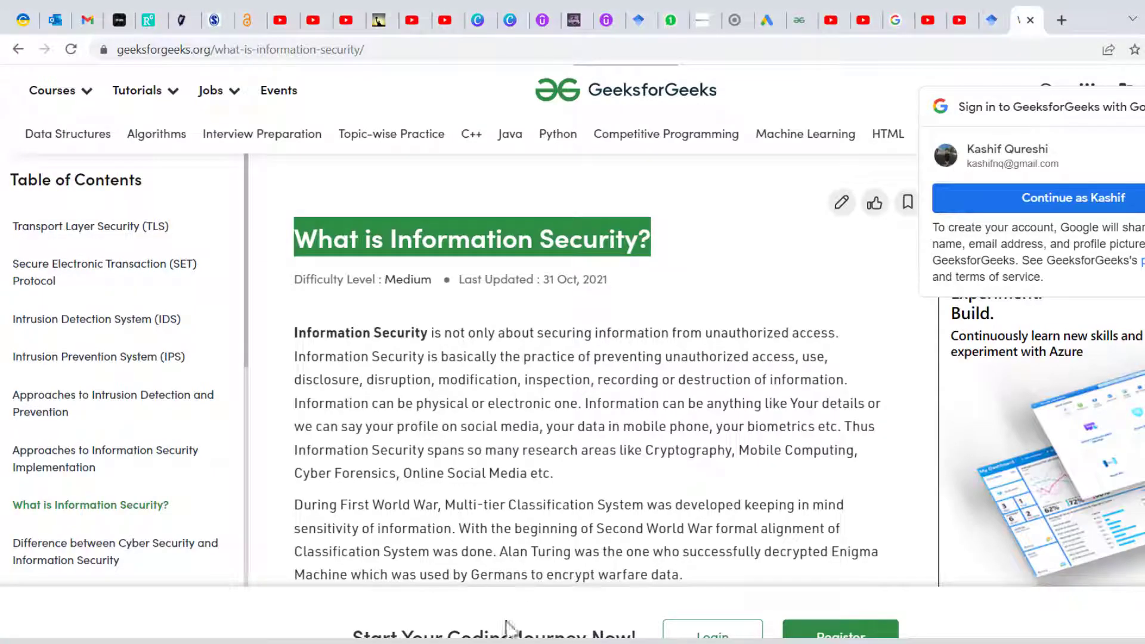
click(608, 283)
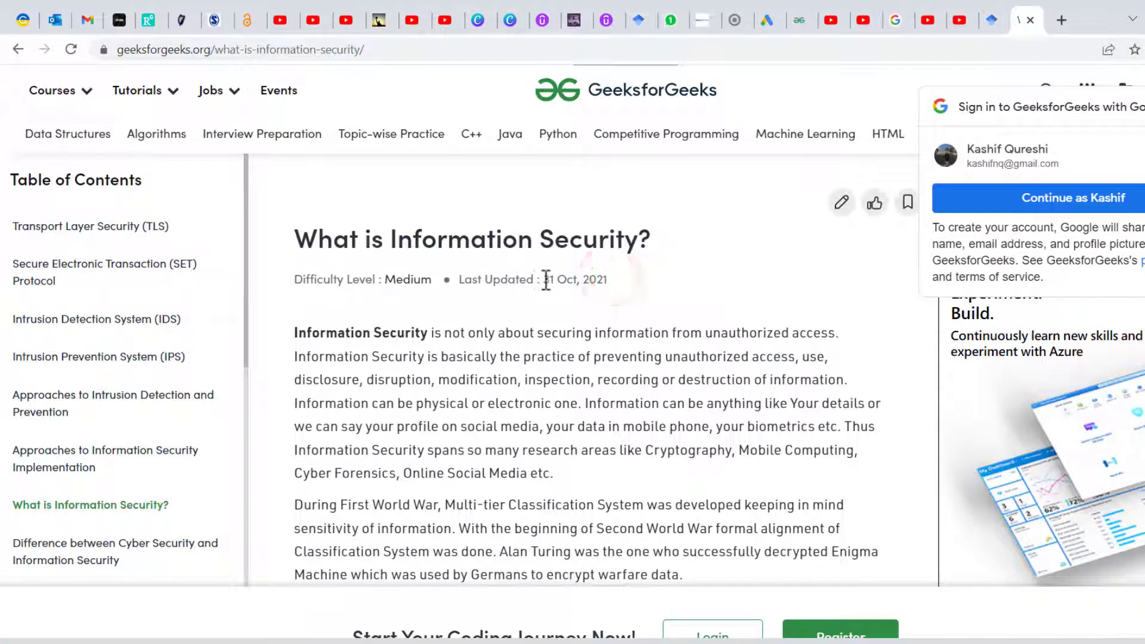
drag(509, 279, 608, 279)
mouse_move(543, 280)
mouse_down()
mouse_move(606, 280)
mouse_move(547, 281)
mouse_up()
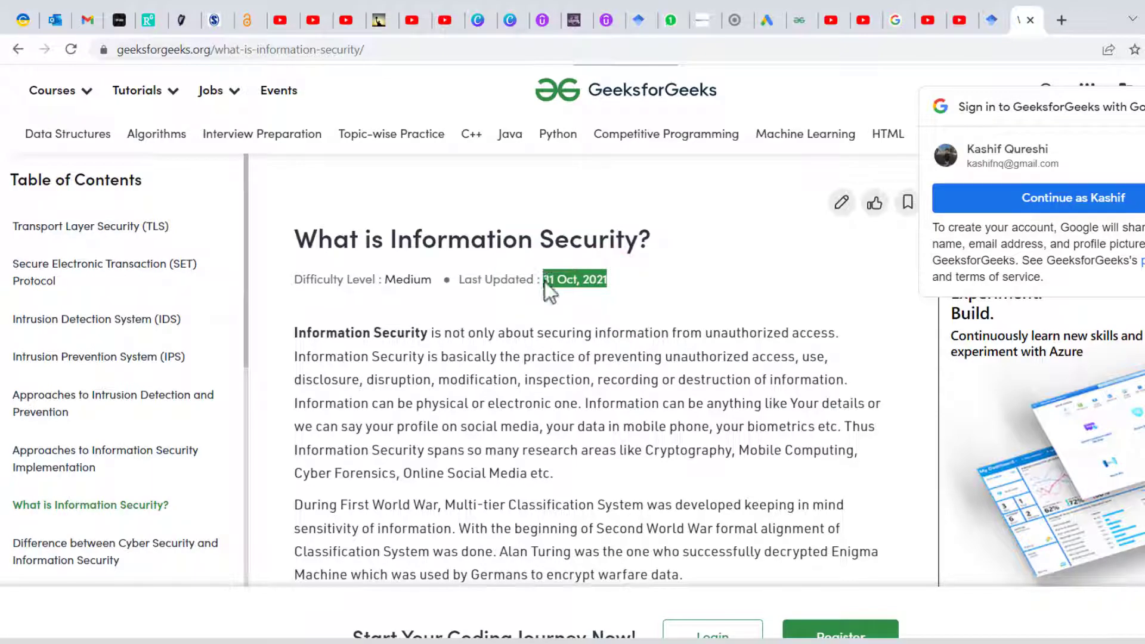
key(alt+Tab)
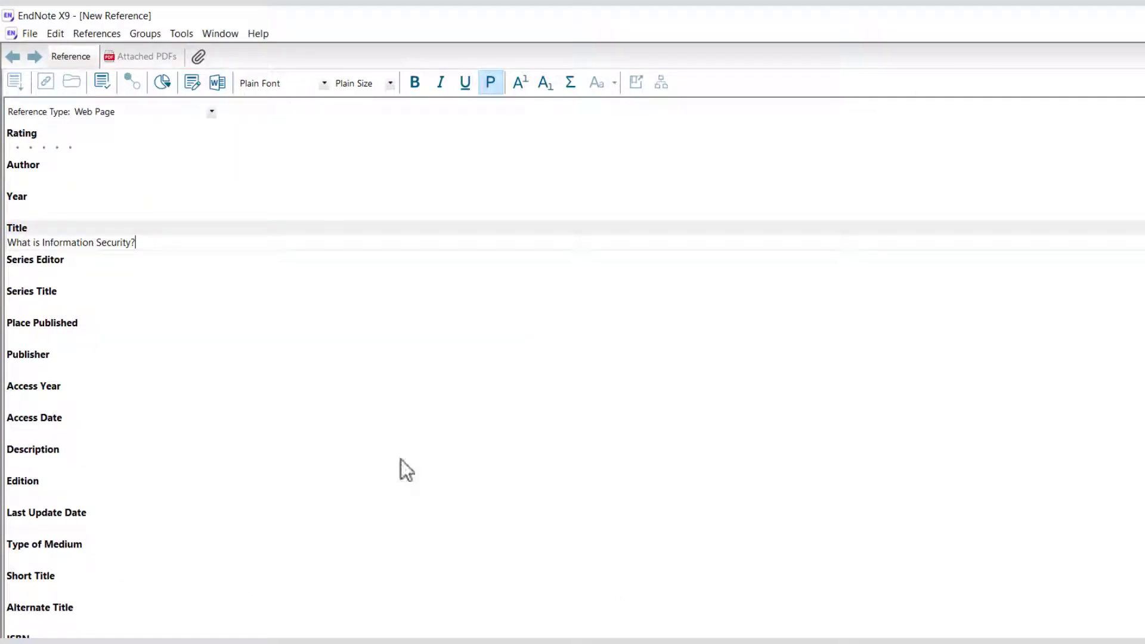
click(17, 212)
text(31 Oct, 2021)
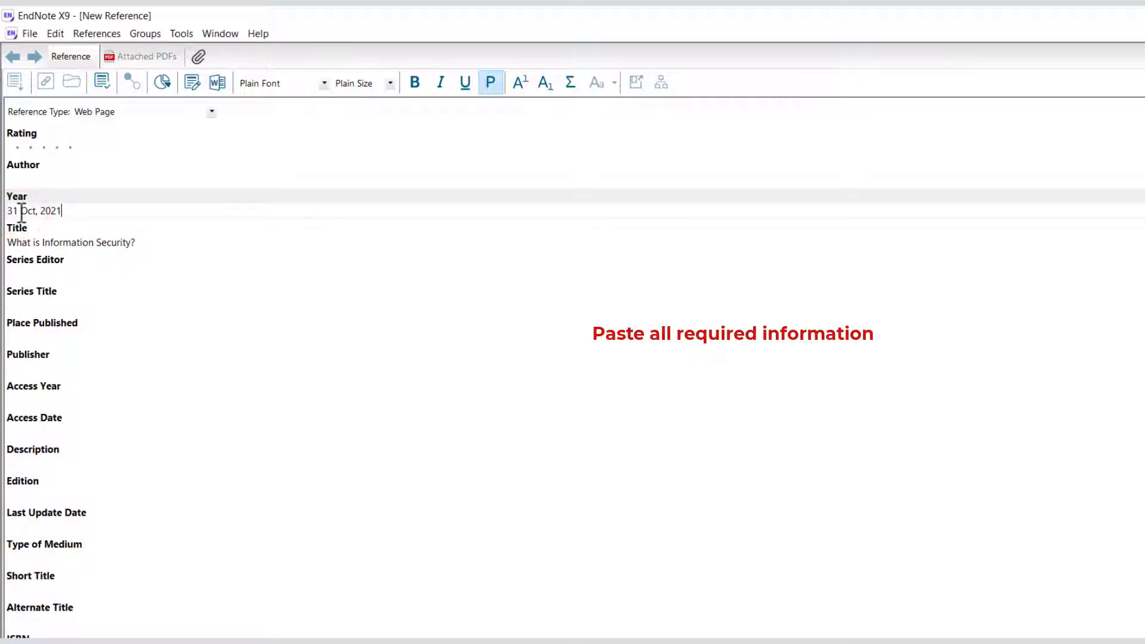
- Paste the GeeksforGeeks page address into the URL field
key(alt+Tab)
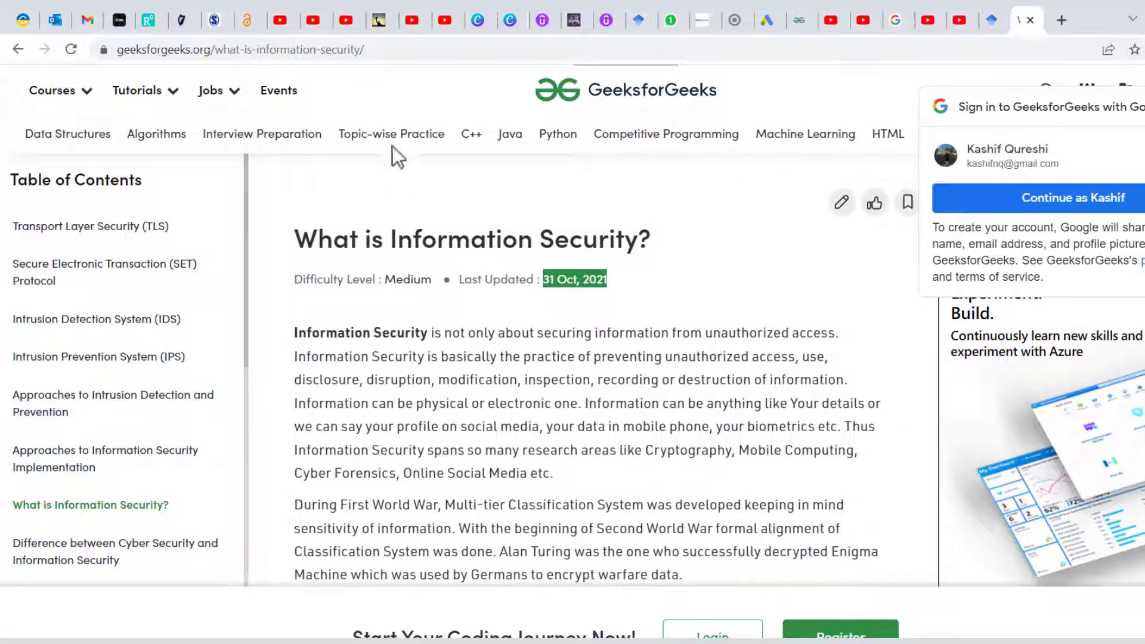
click(378, 50)
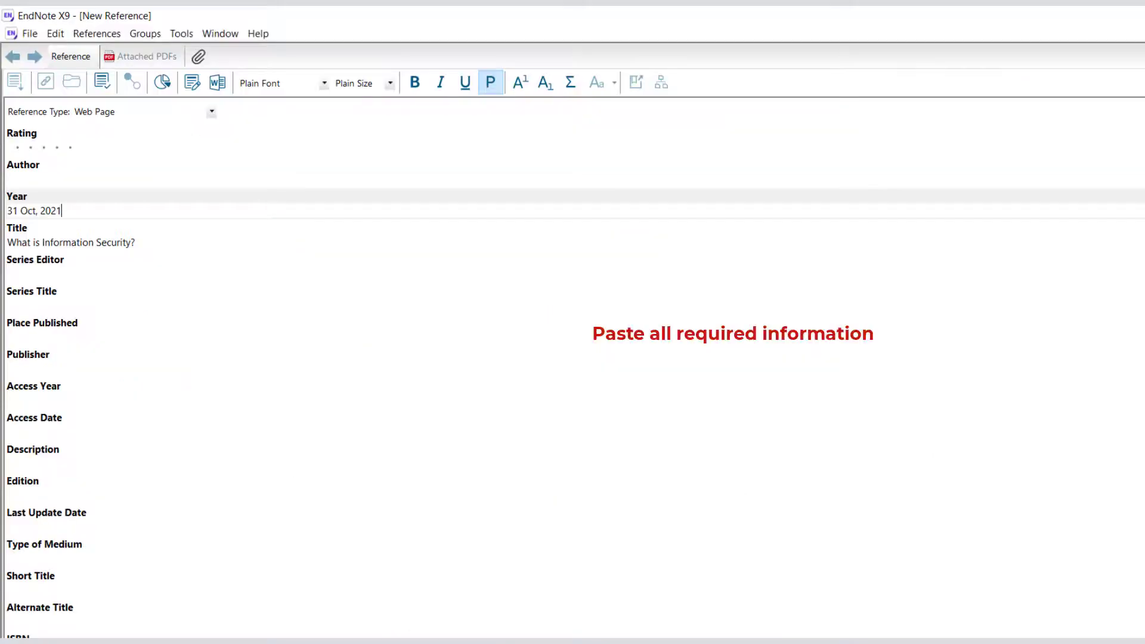
scroll(306, 614, down, 3)
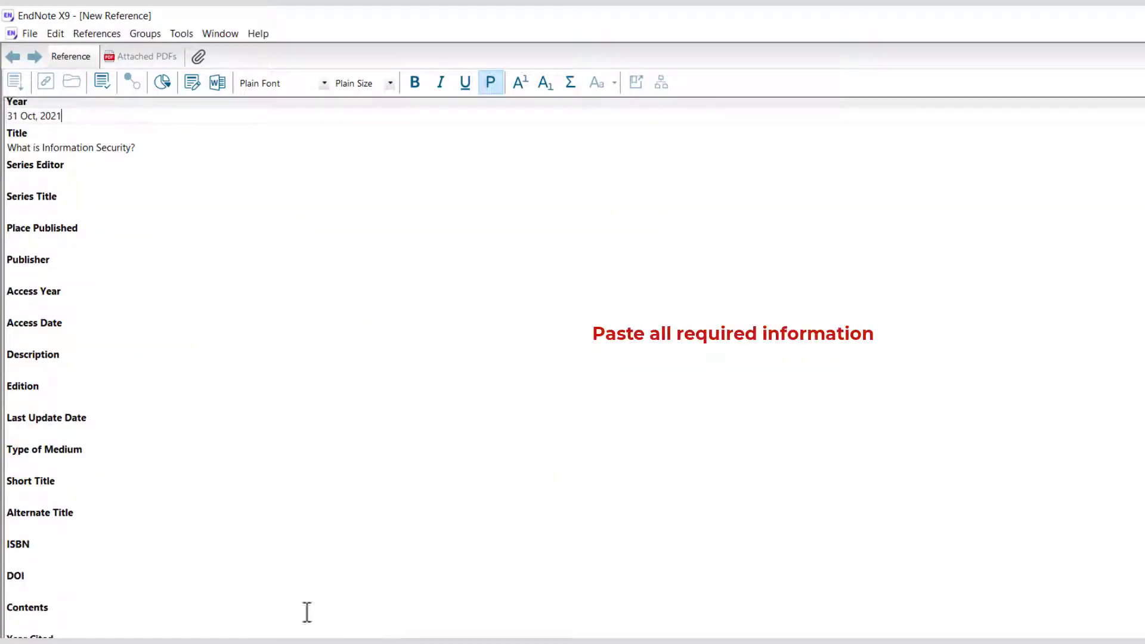
scroll(306, 614, down, 4)
scroll(77, 577, down, 5)
scroll(76, 568, down, 2)
scroll(76, 568, down, 3)
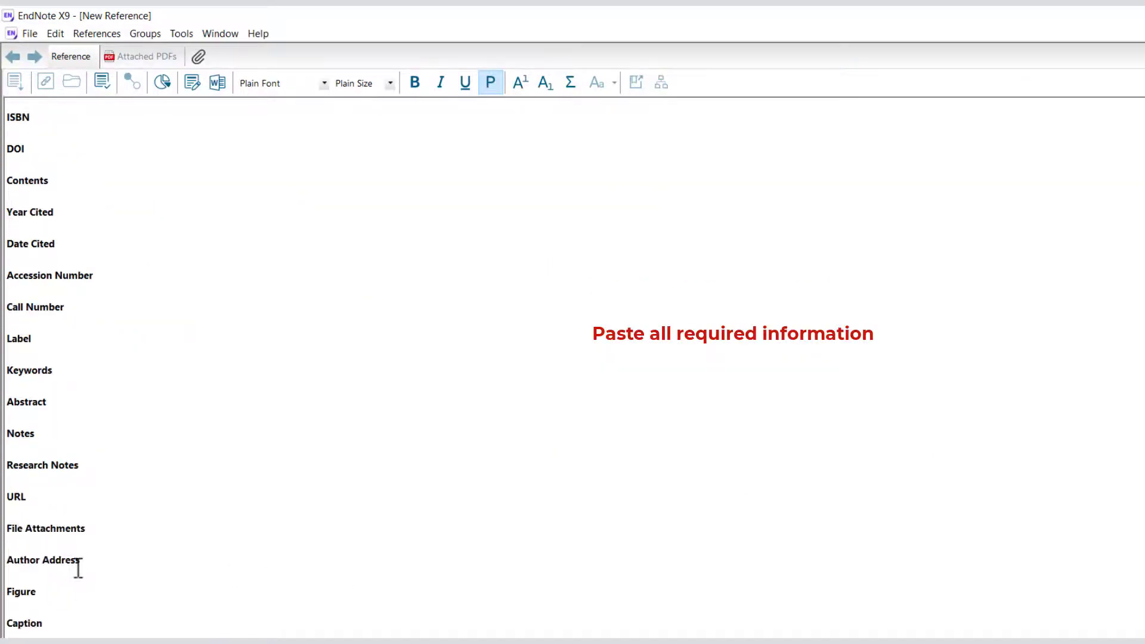
click(39, 498)
text(https://www.geeksforgeeks.org/what-is-information-security/)
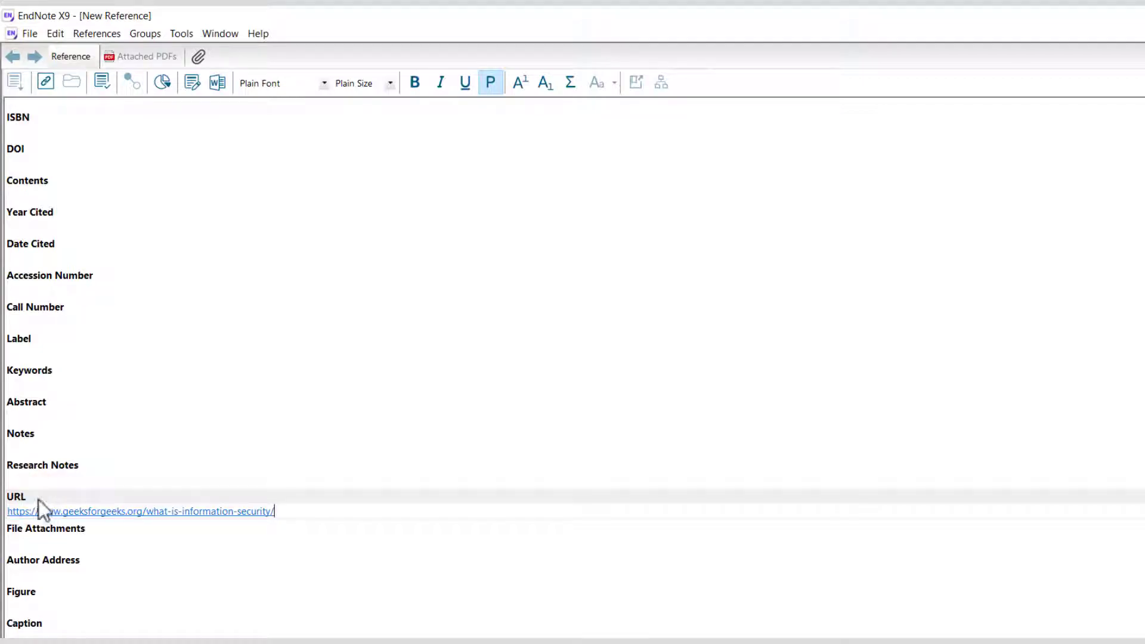
- Save the new web page reference and close it
click(29, 36)
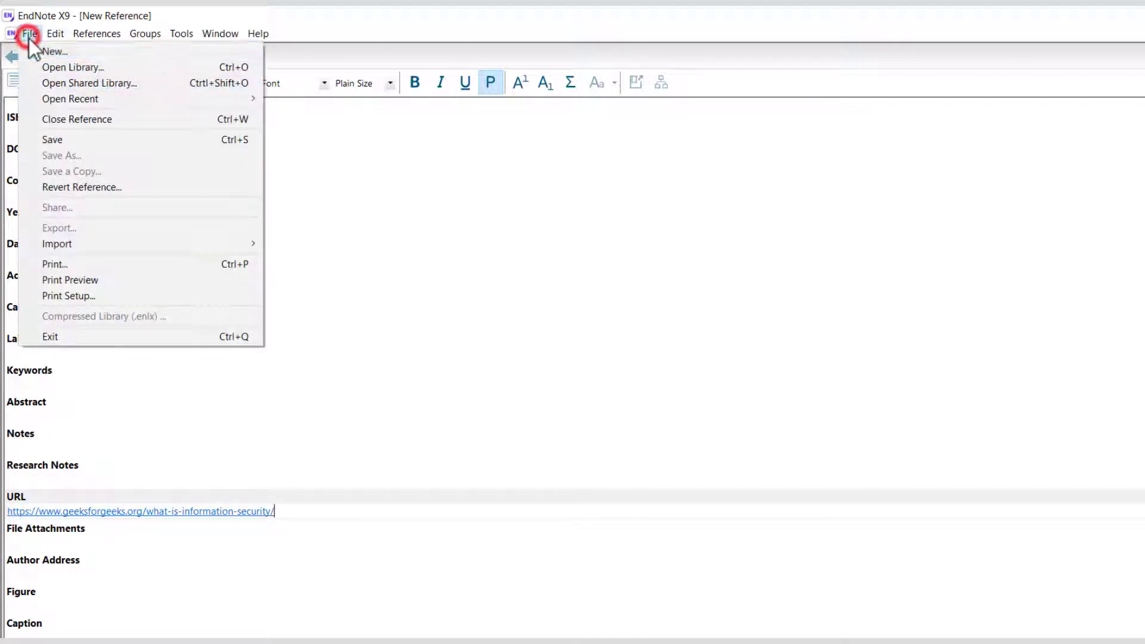
click(64, 137)
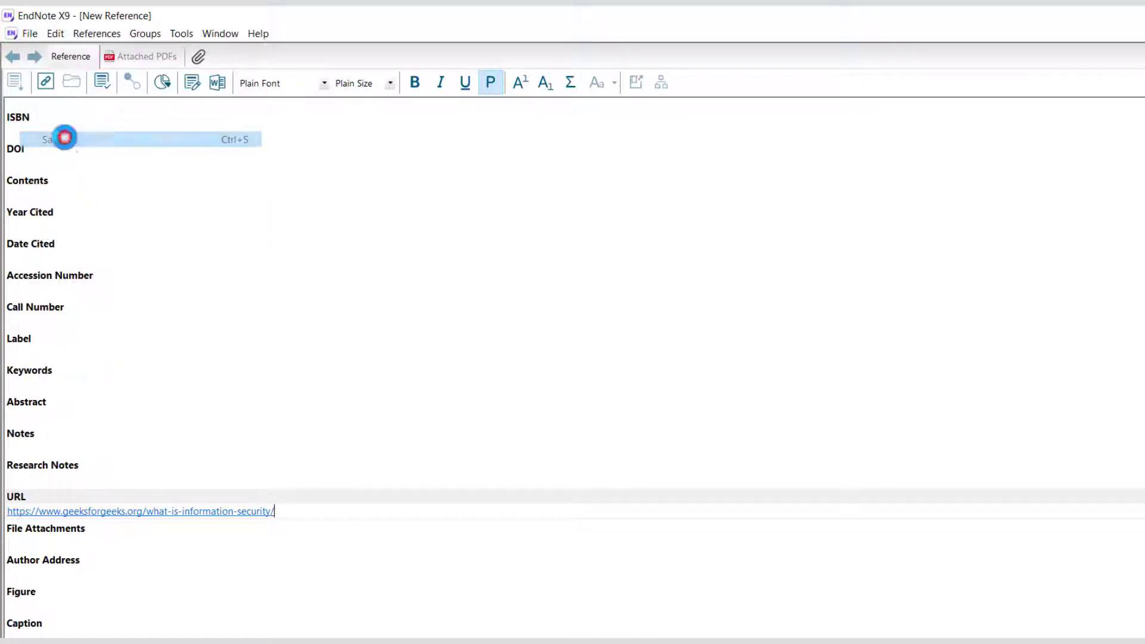
click(1057, 153)
click(31, 34)
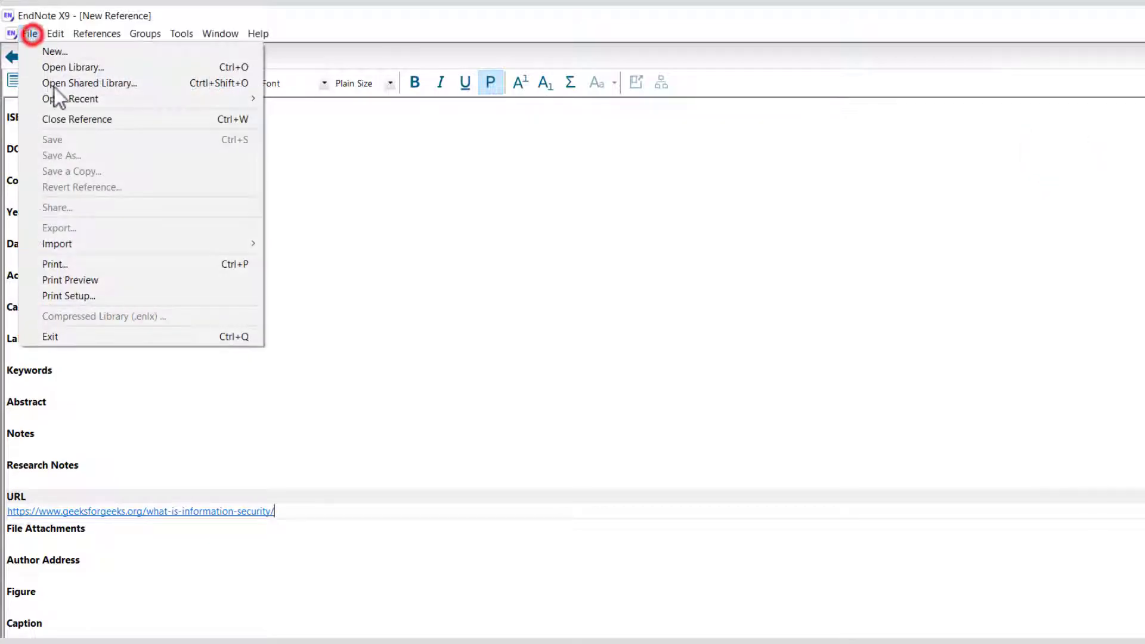
click(69, 122)
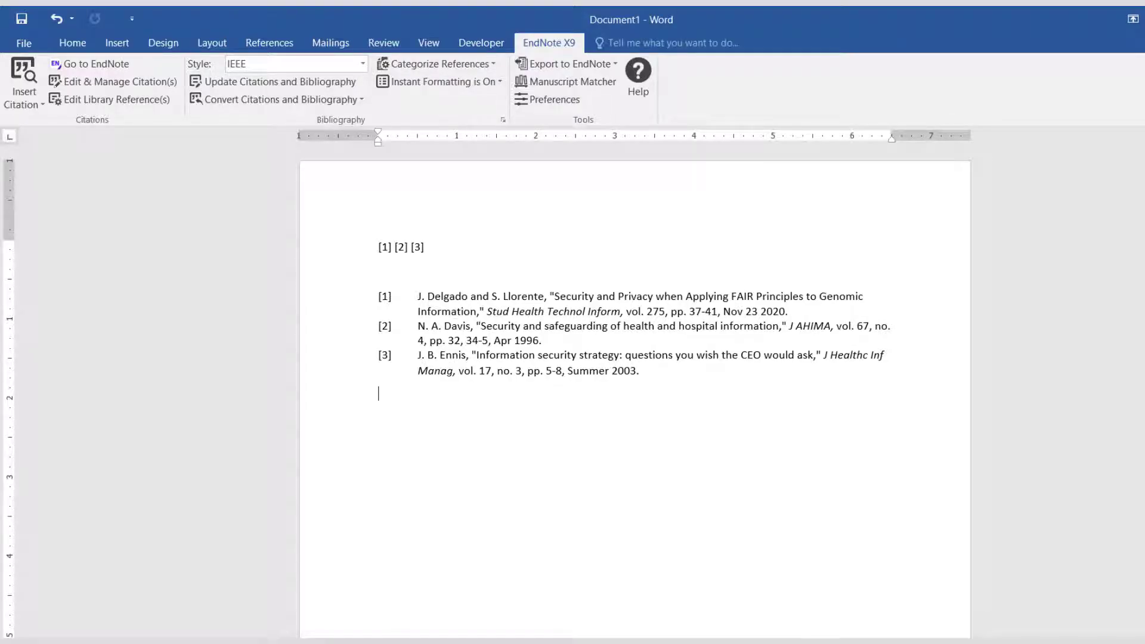
- Change citation [1] to display as Author (Year), giving 'Delgado and Llorente [1]'
click(84, 63)
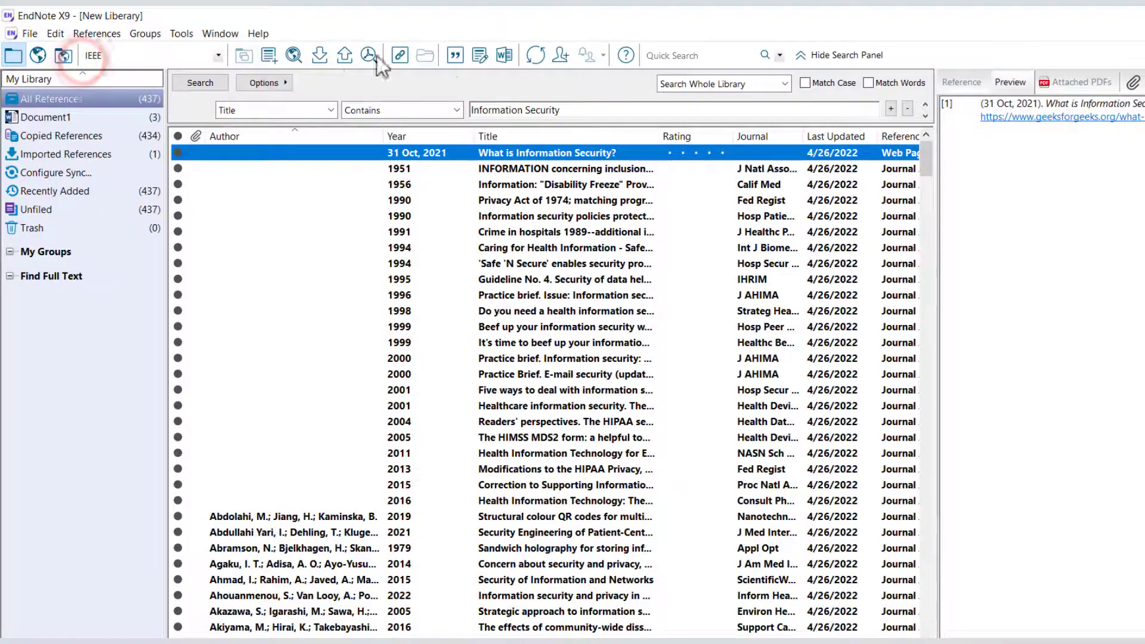
click(460, 55)
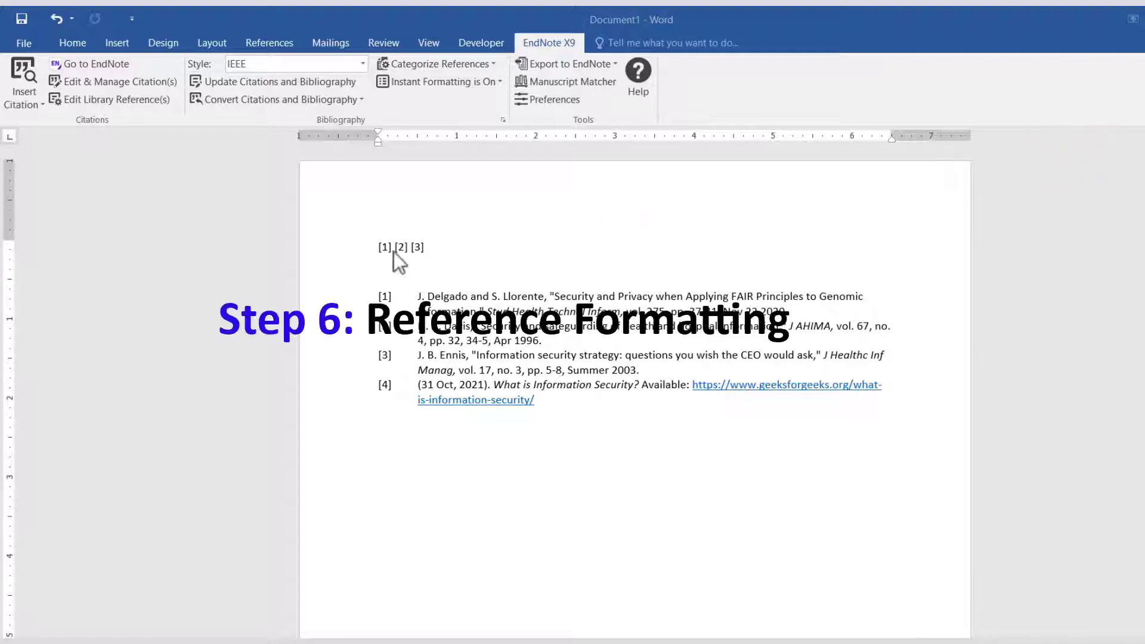
click(397, 246)
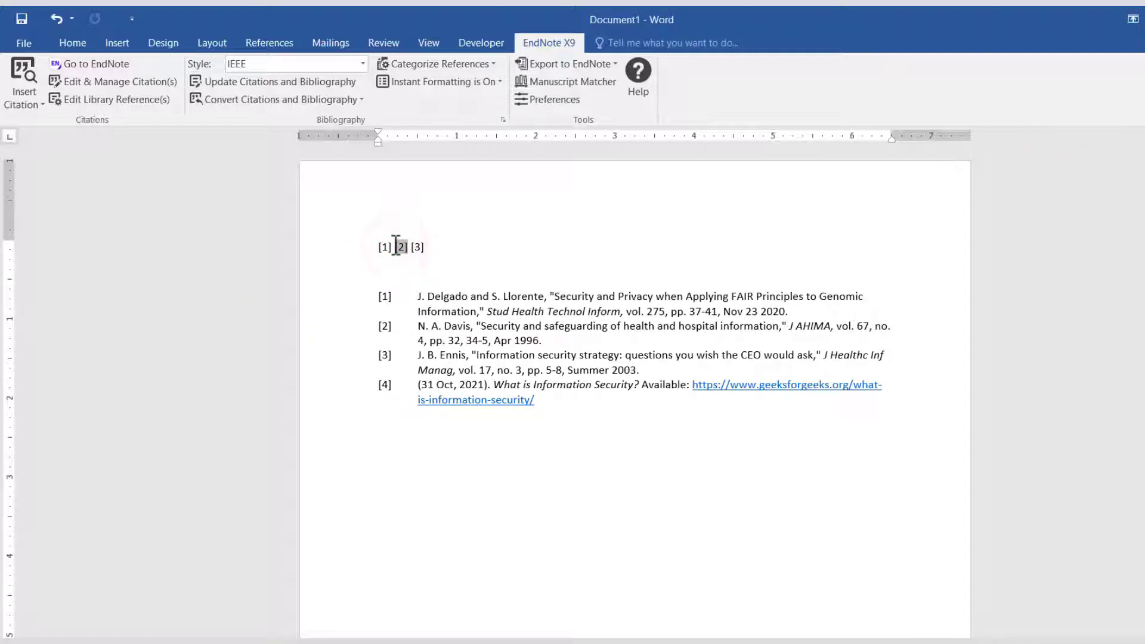
click(385, 246)
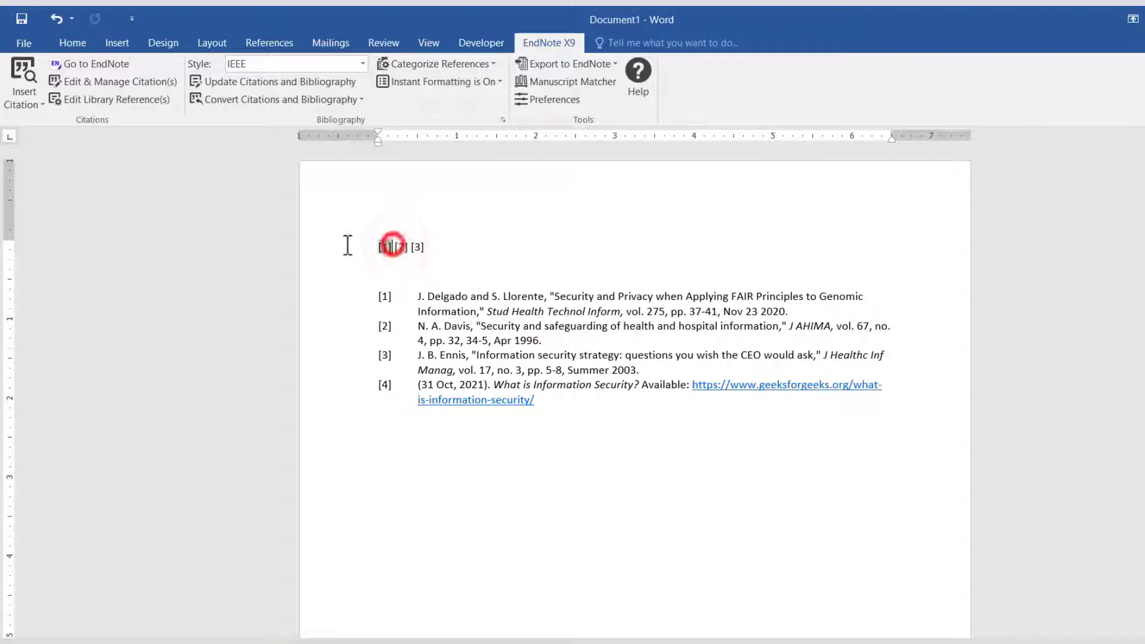
click(95, 83)
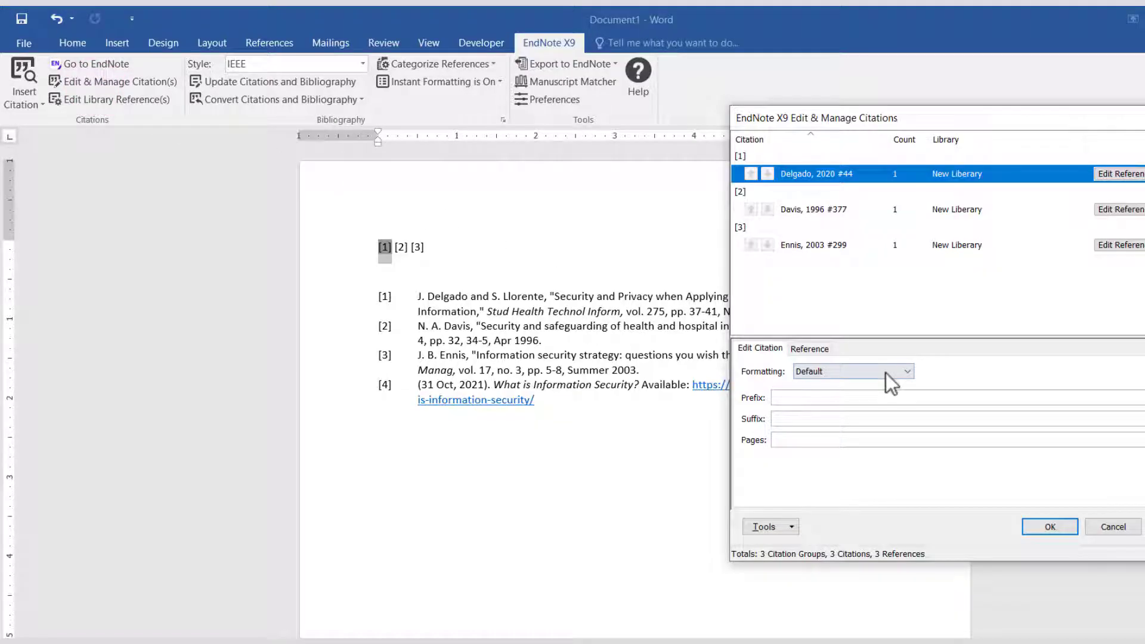
click(886, 373)
click(852, 396)
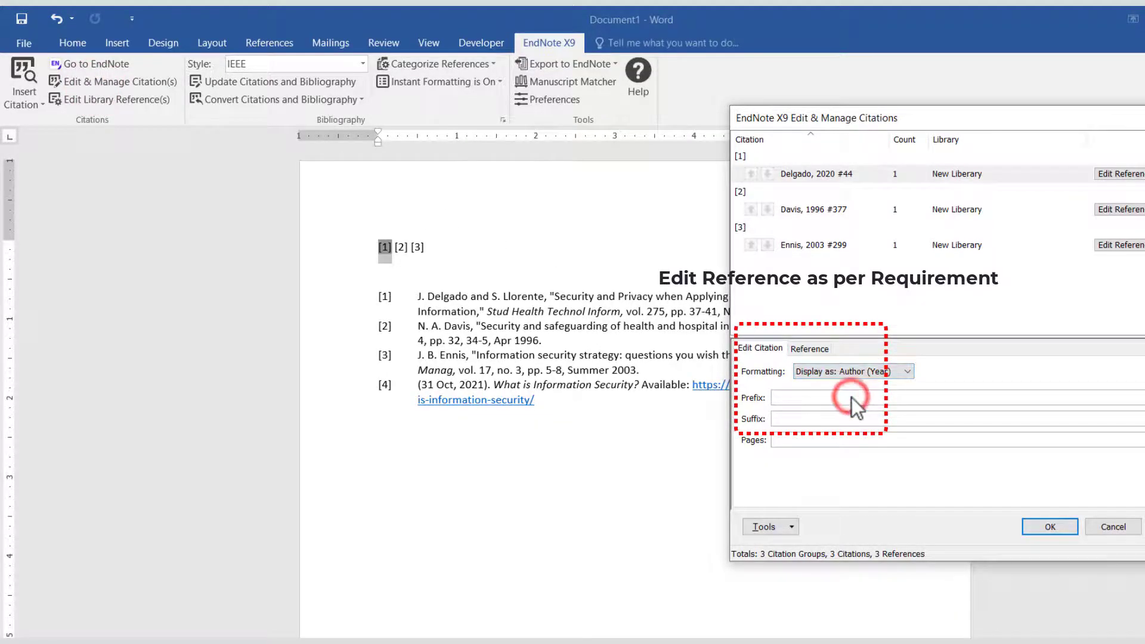
click(1051, 527)
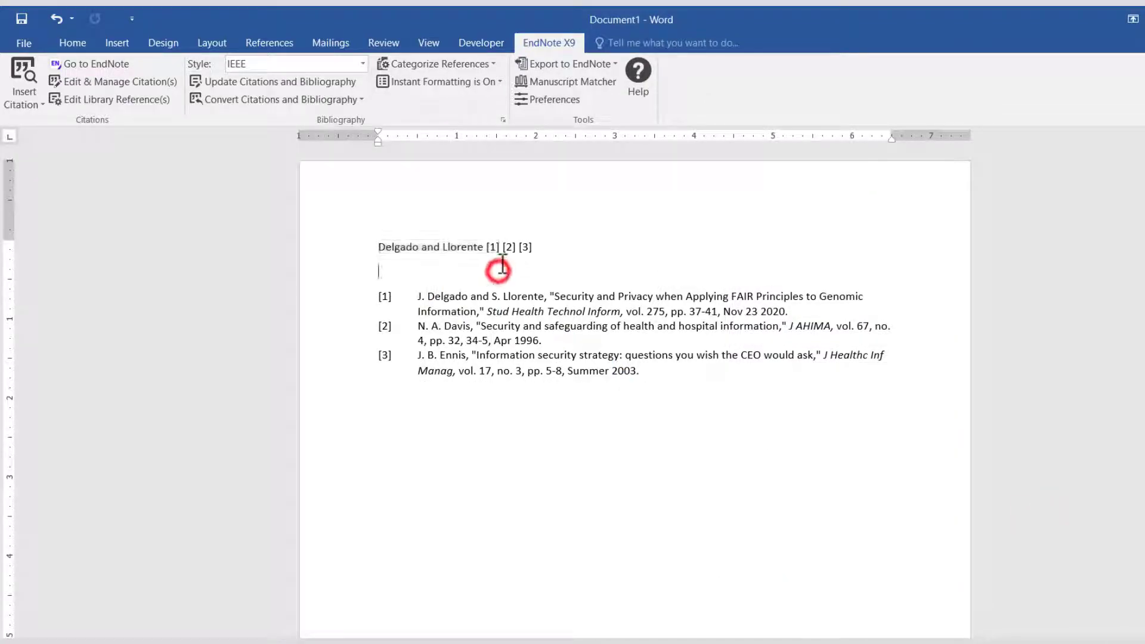
- Highlight 'Delgado and Llorente [1]' in yellow
drag(500, 247, 382, 250)
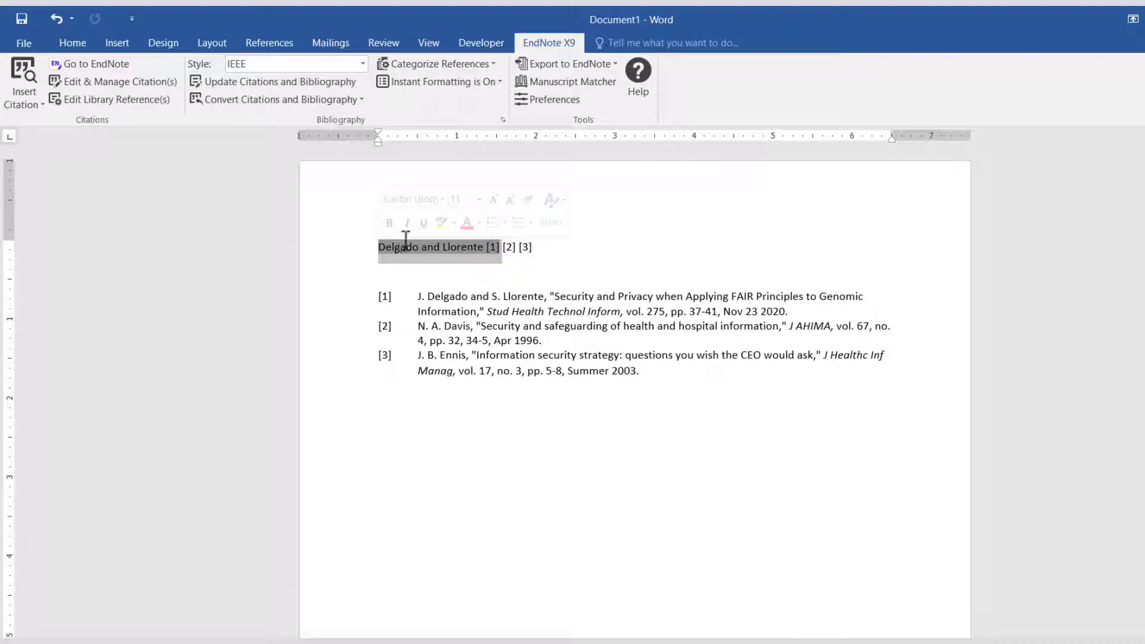
click(442, 224)
drag(514, 299, 563, 422)
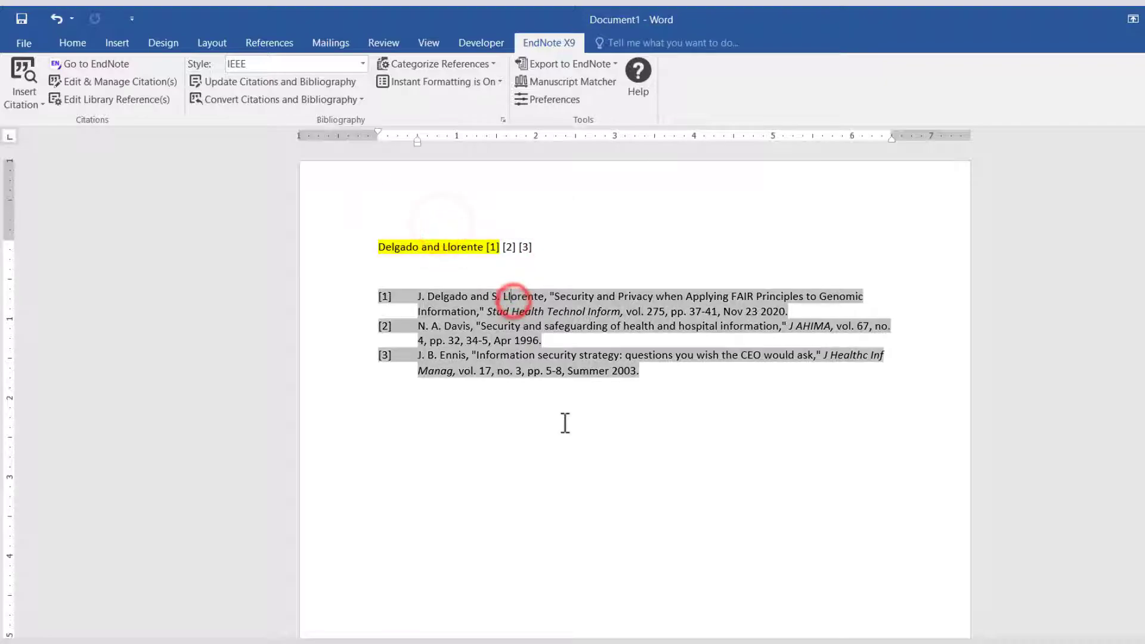
click(573, 447)
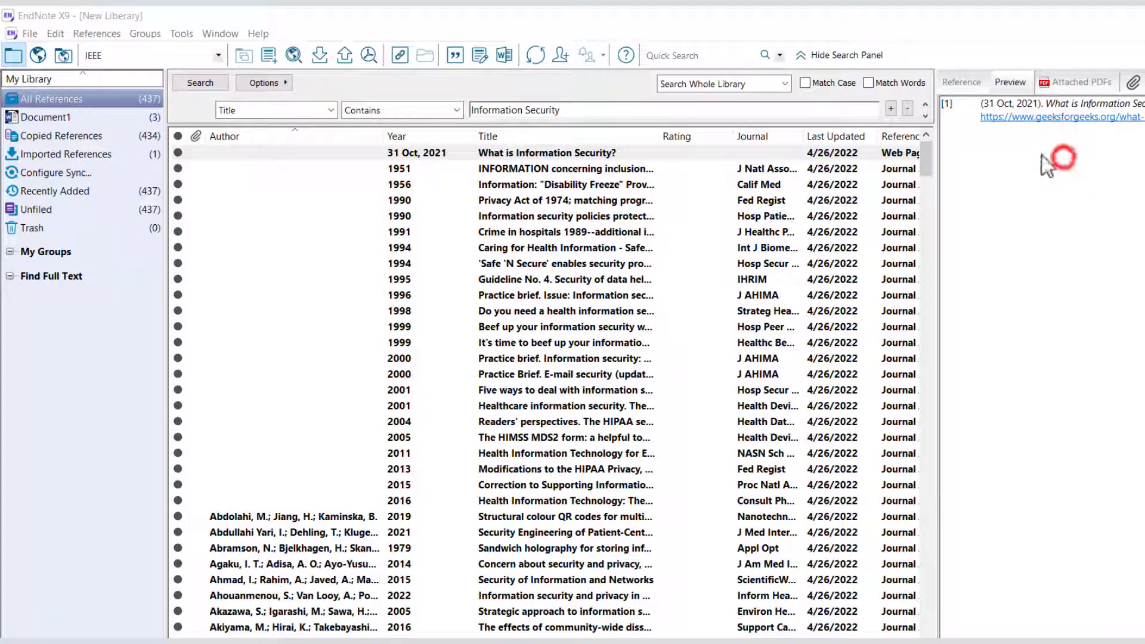
- Create a custom group named My First Paper
click(147, 34)
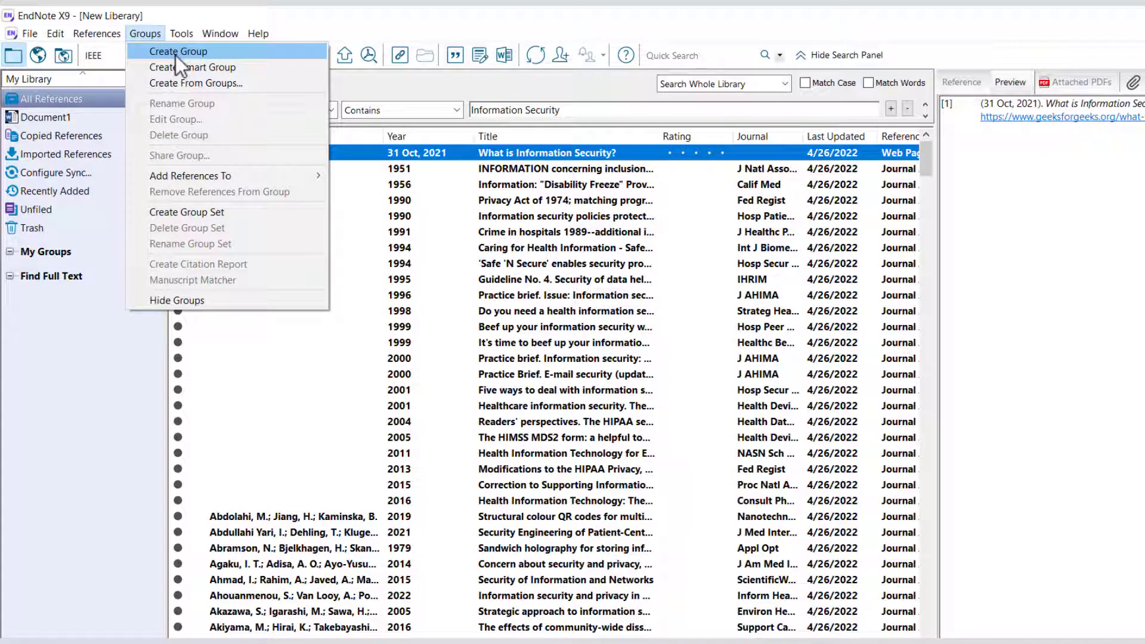
click(199, 52)
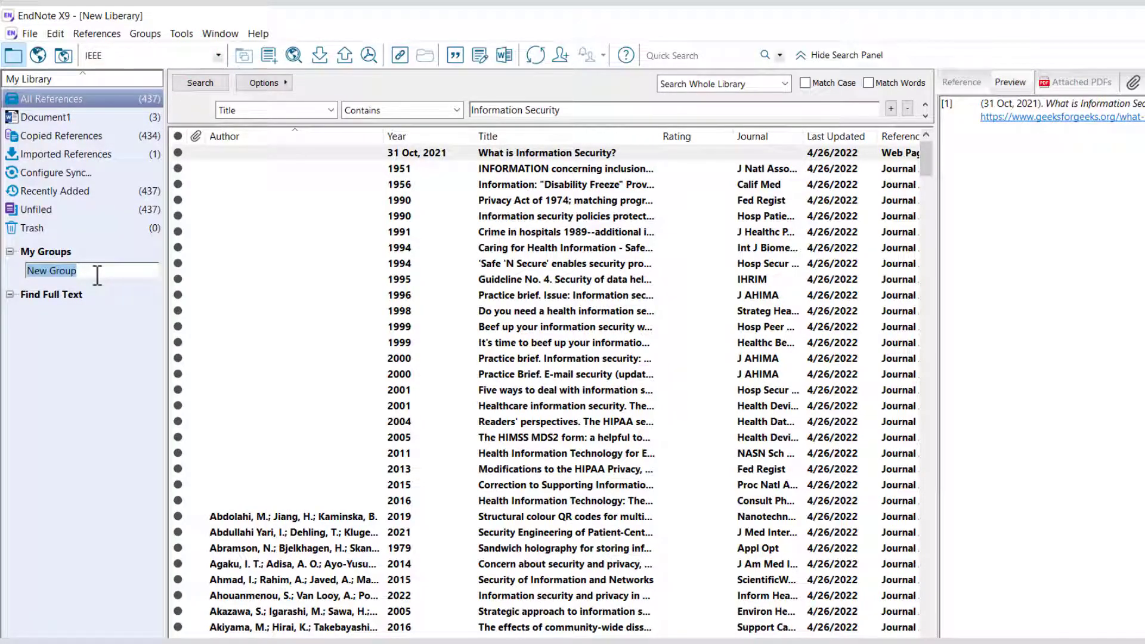
text(My First Paper)
click(463, 277)
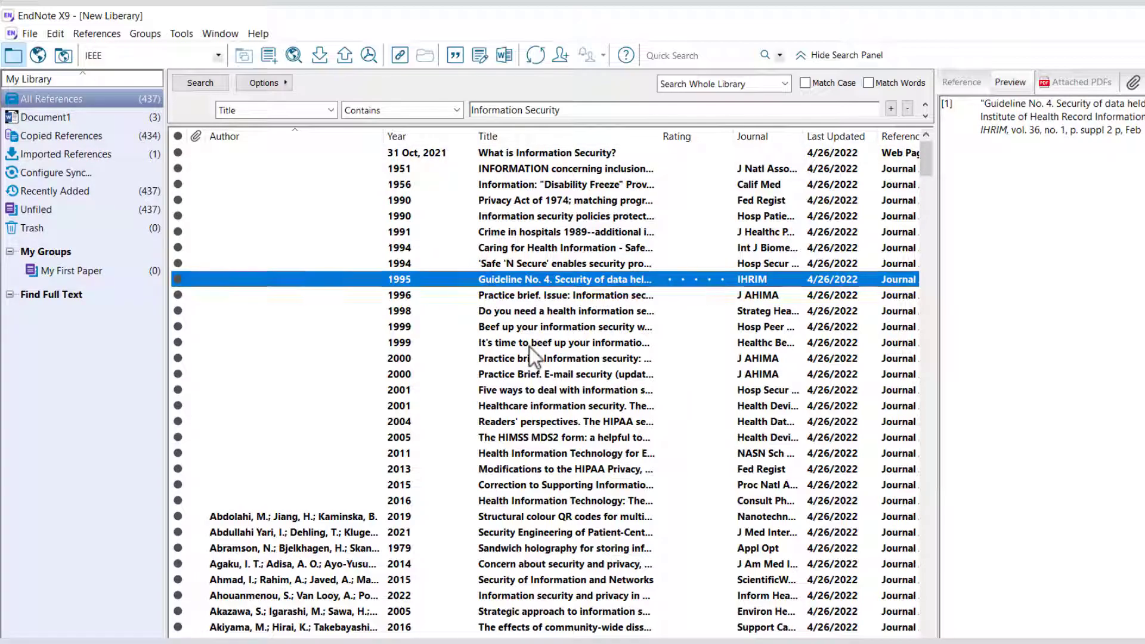
- Add all 437 references to My First Paper and display that group
key(ctrl+a)
right_click(505, 233)
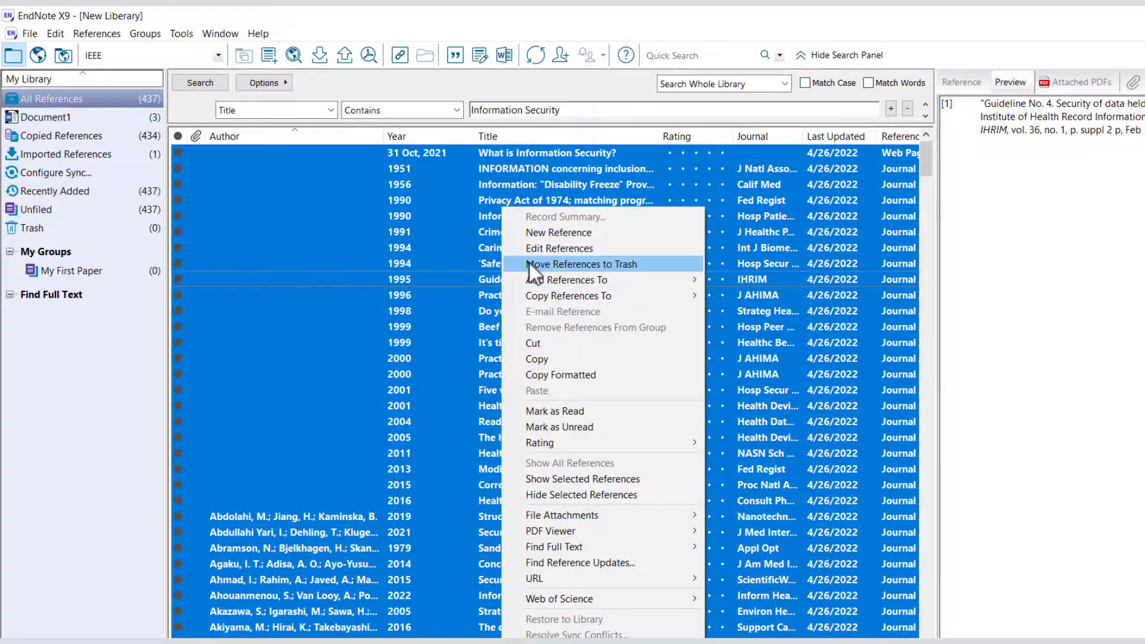
mouse_move(567, 281)
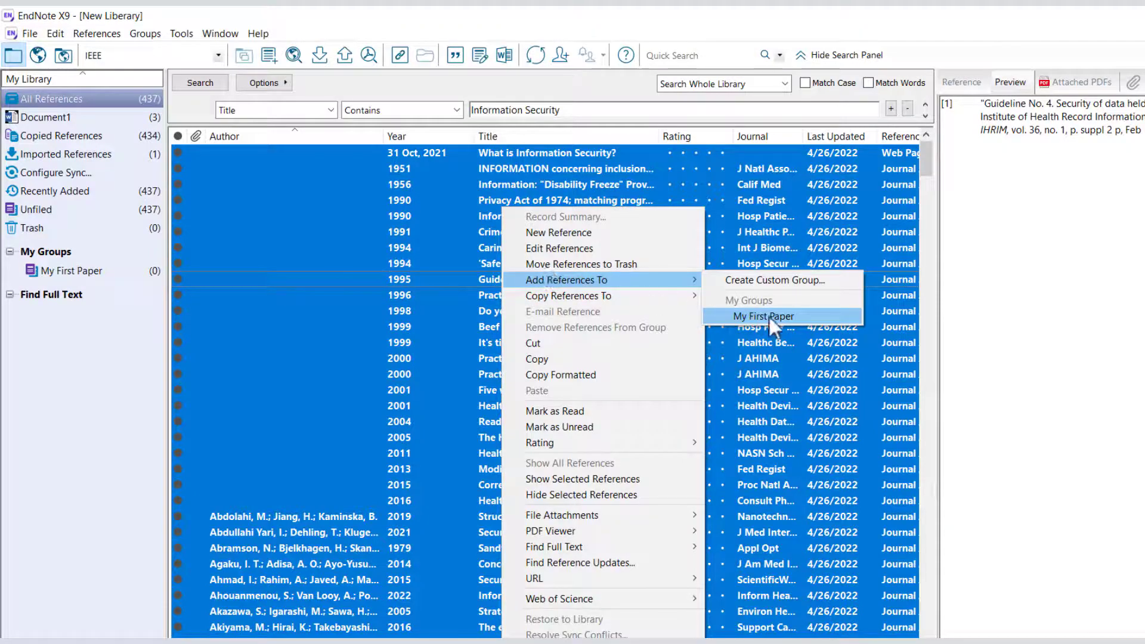
click(768, 315)
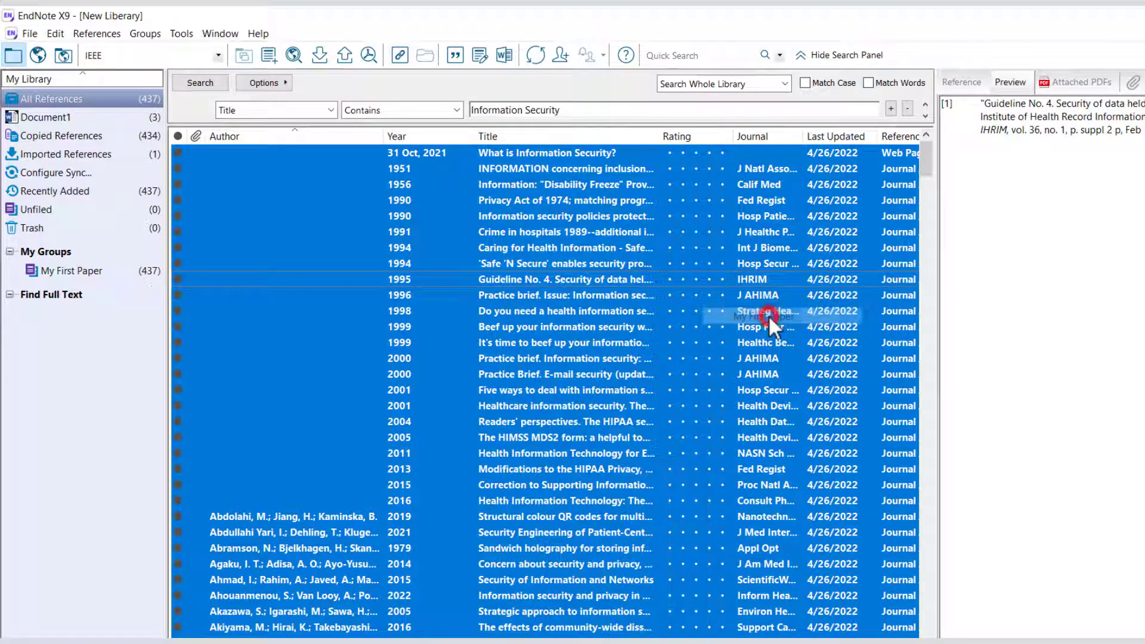
click(58, 269)
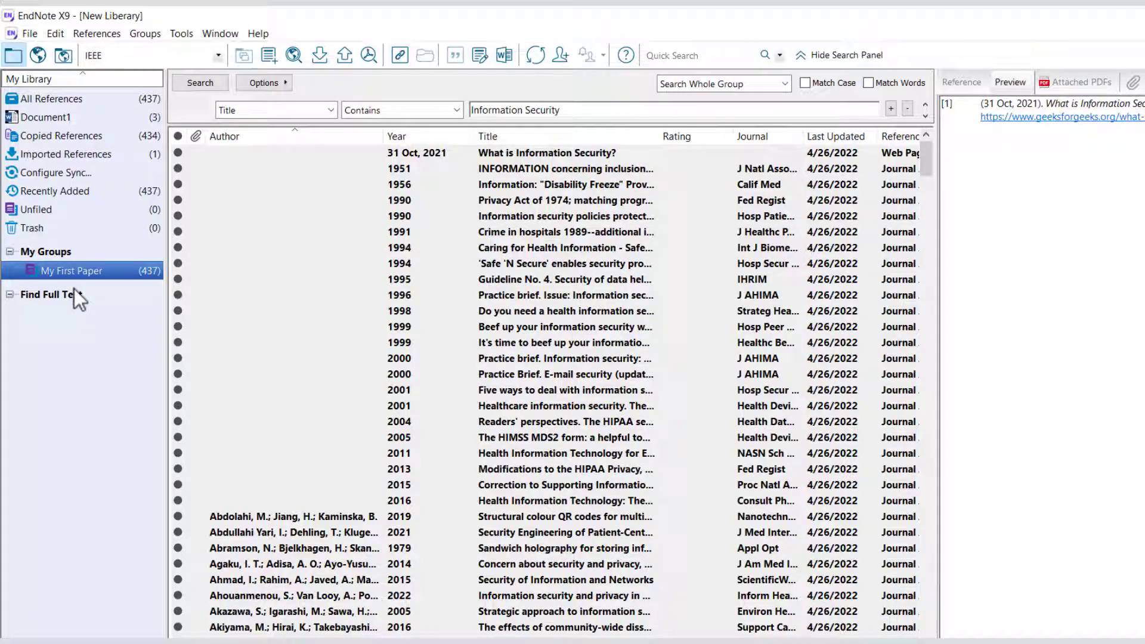
click(144, 34)
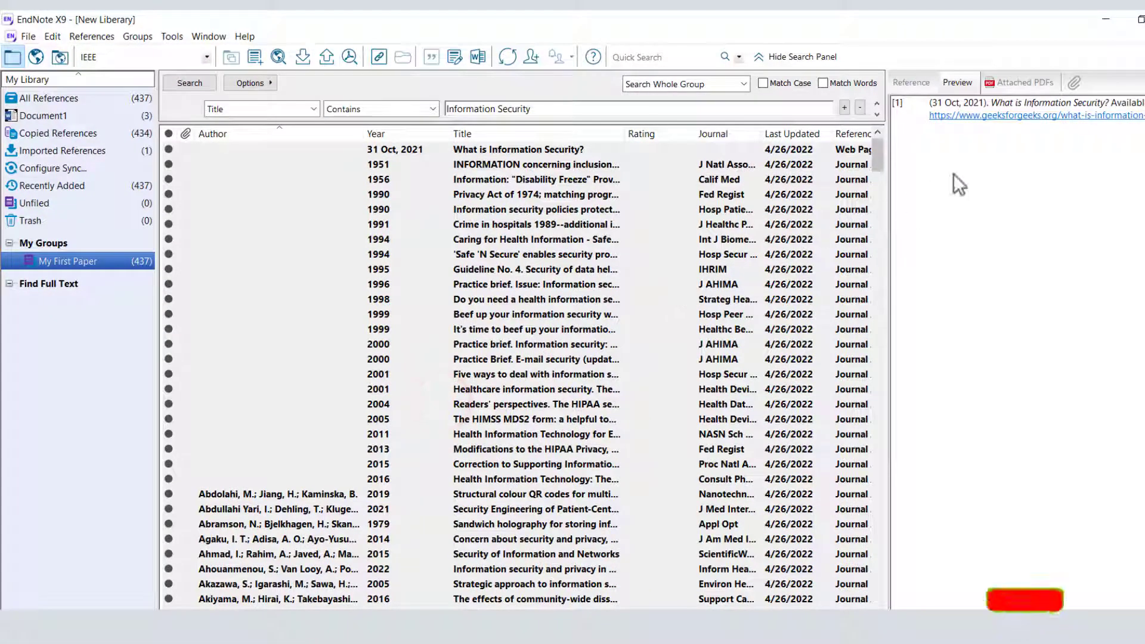
- Create a group set named Information Security
click(1022, 148)
click(138, 34)
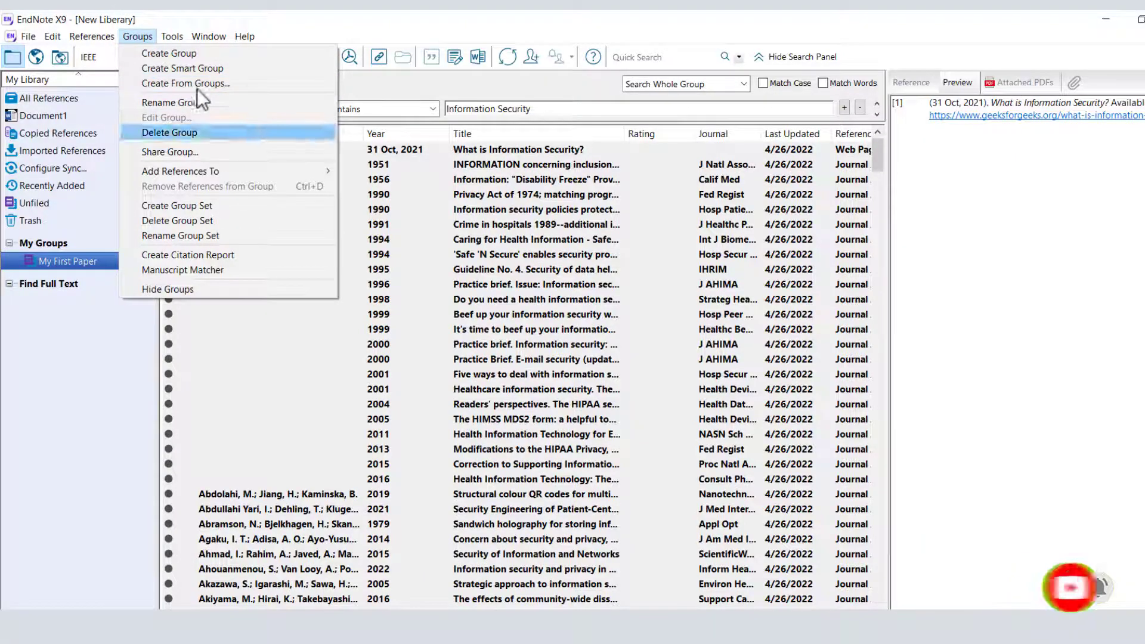
click(214, 208)
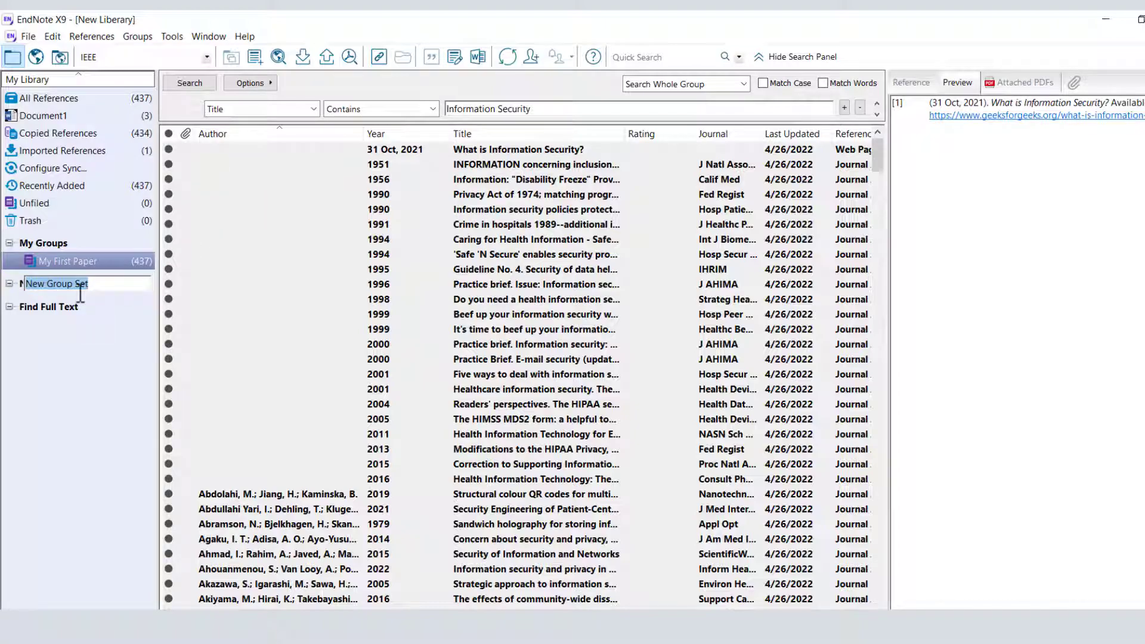
key(BackSpace)
text(formation Security)
click(48, 351)
click(13, 290)
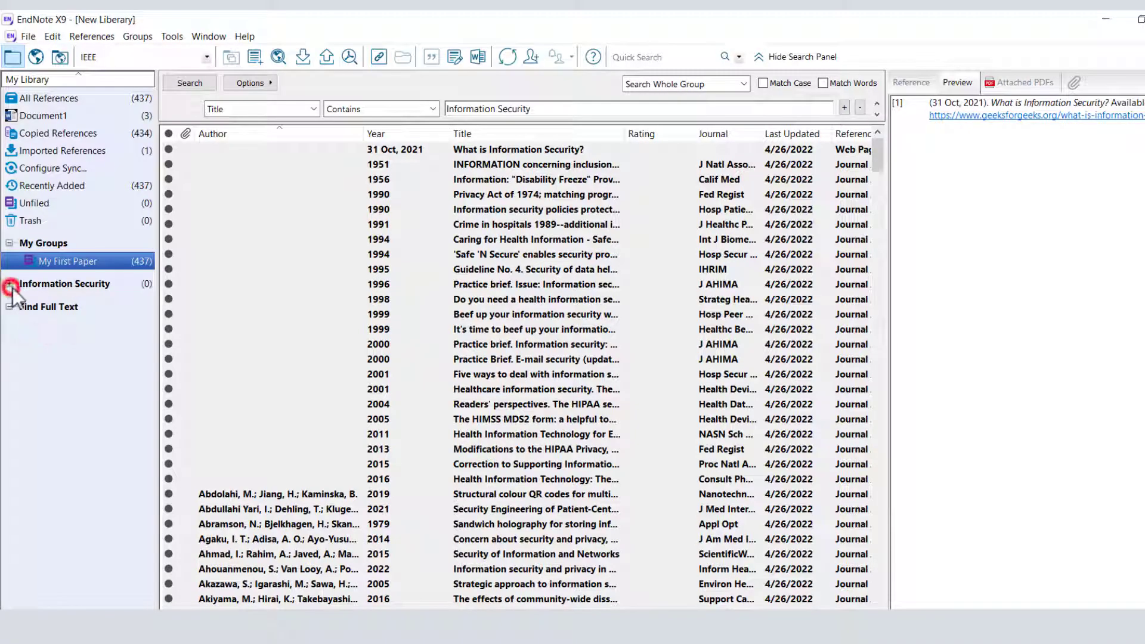
- Add an empty group called Paper-1 inside Information Security
right_click(46, 286)
click(91, 299)
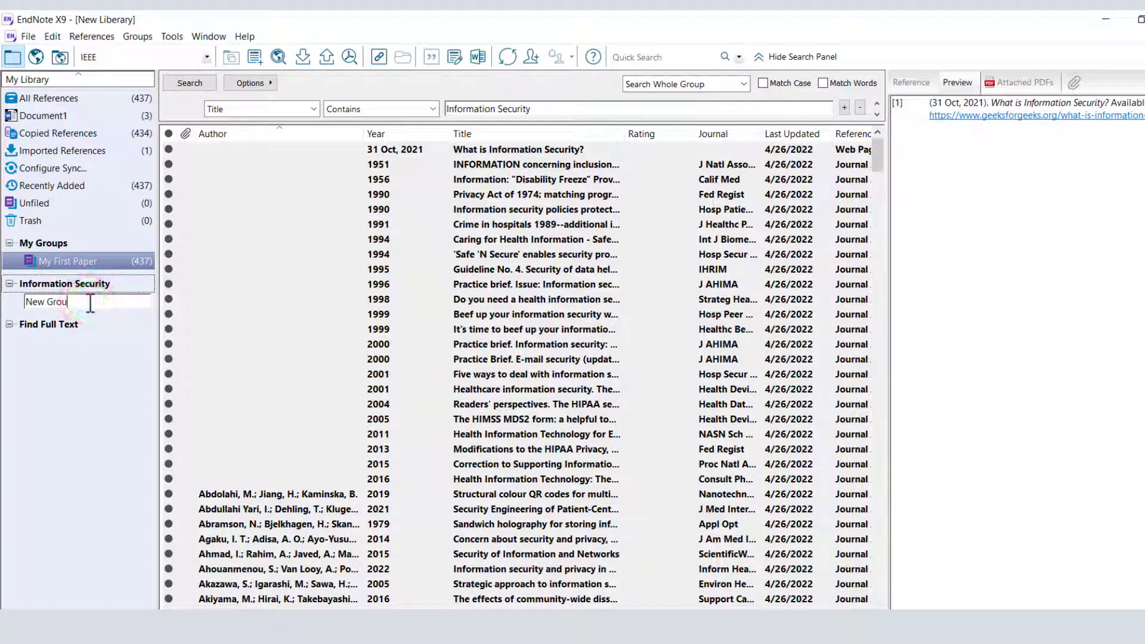
key(BackSpace)
text(Paper-1)
click(146, 367)
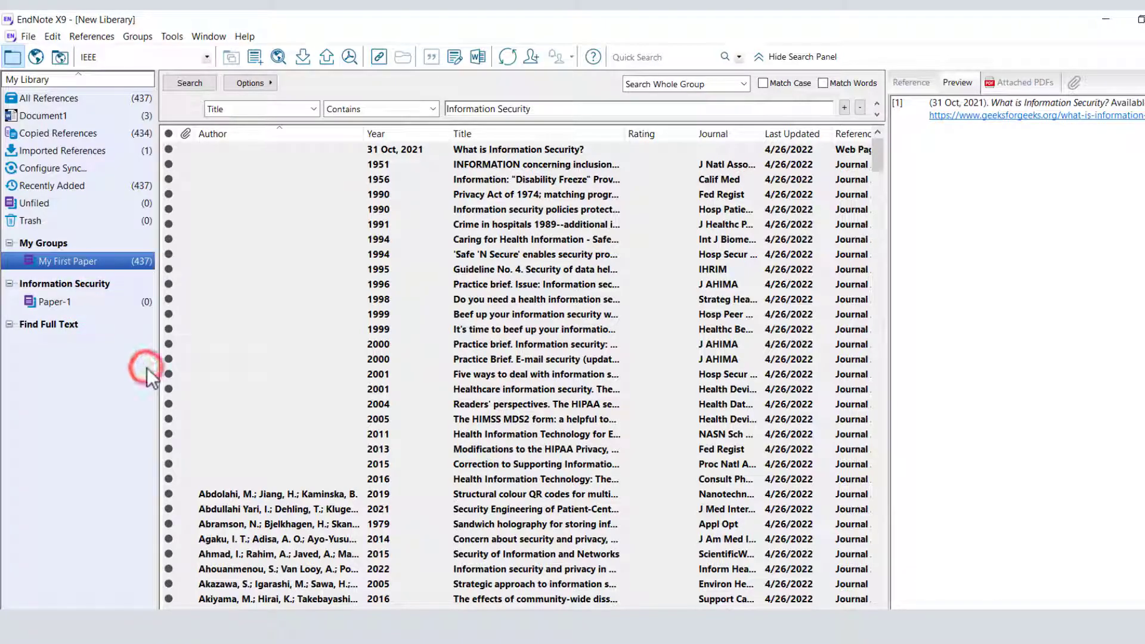
click(1006, 155)
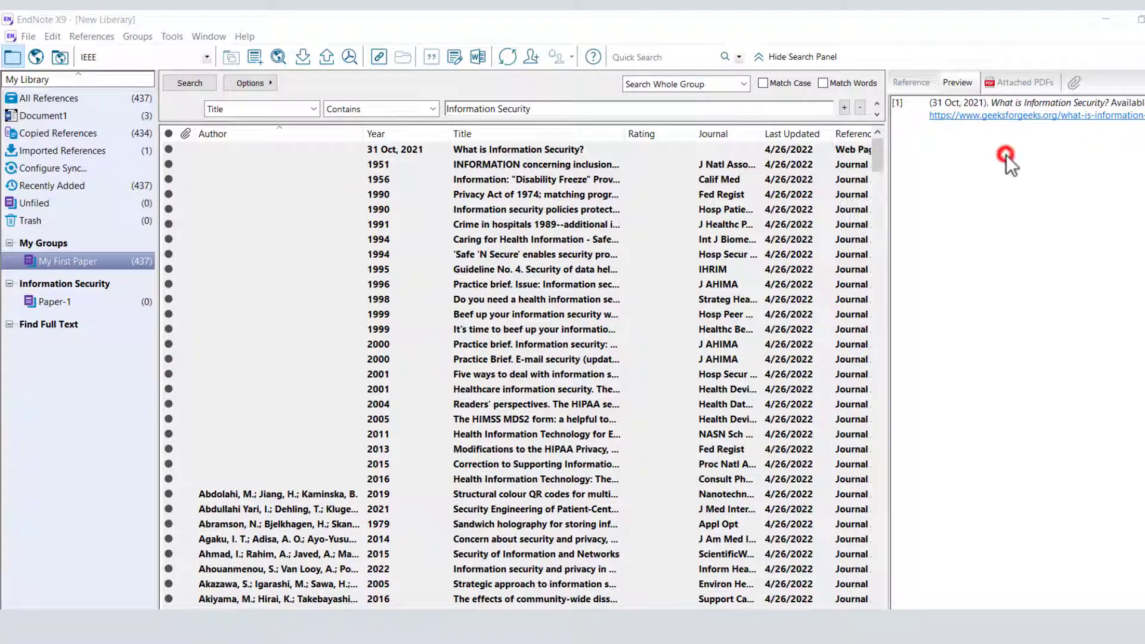
scroll(1007, 155, down, 3)
scroll(947, 163, down, 4)
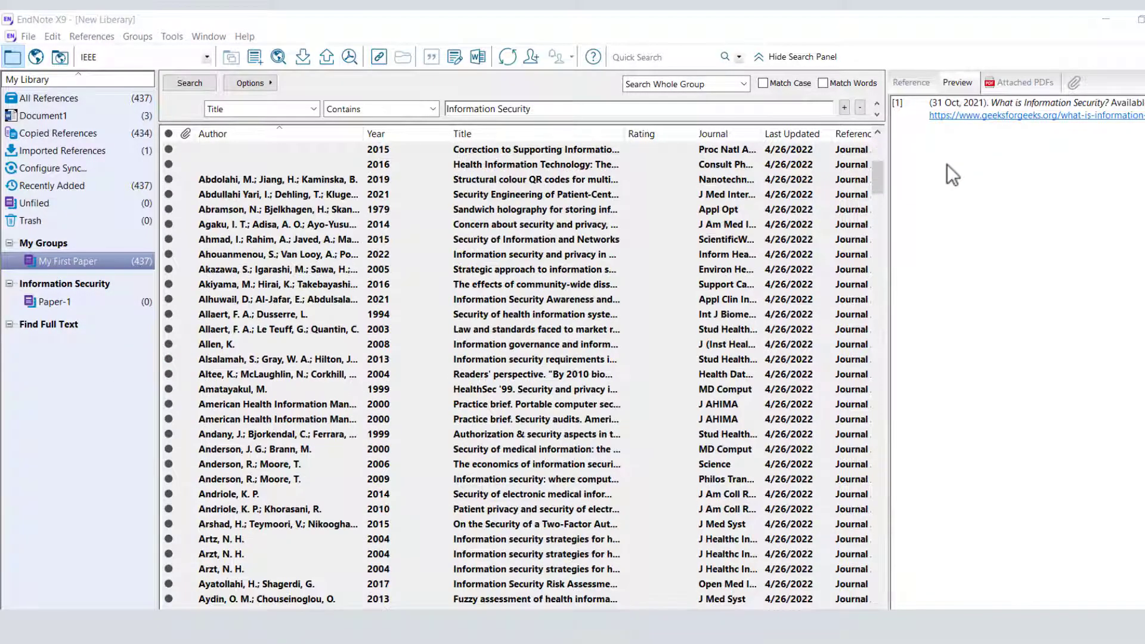
- Open the Akazawa 2005 reference for editing and locate its Start Page field
key(ctrl+a)
click(317, 270)
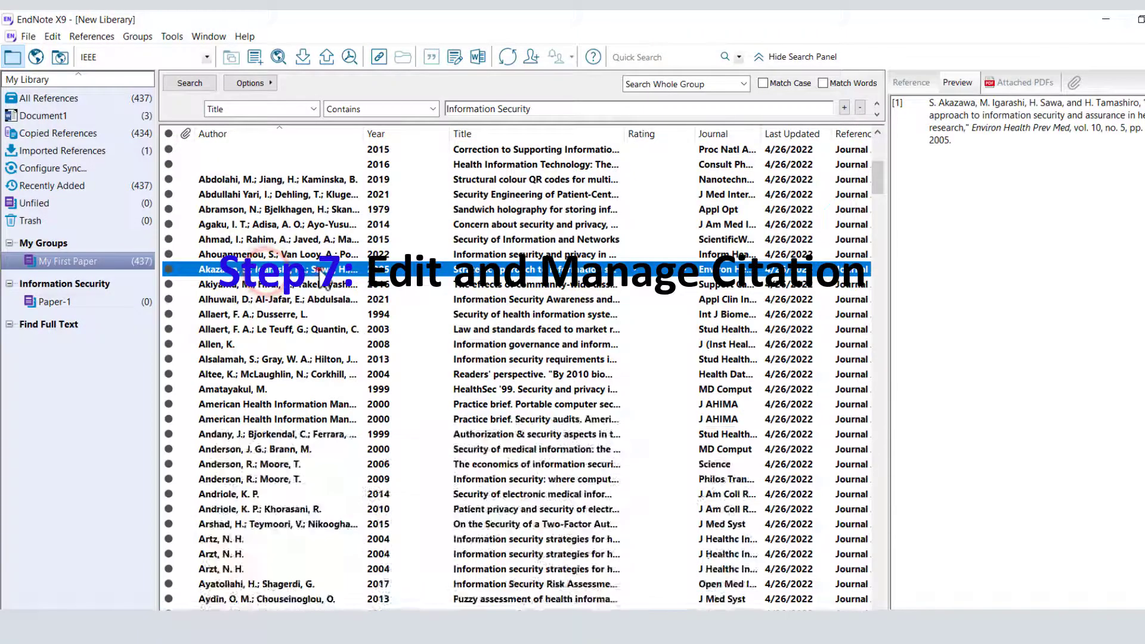
double_click(318, 269)
click(143, 209)
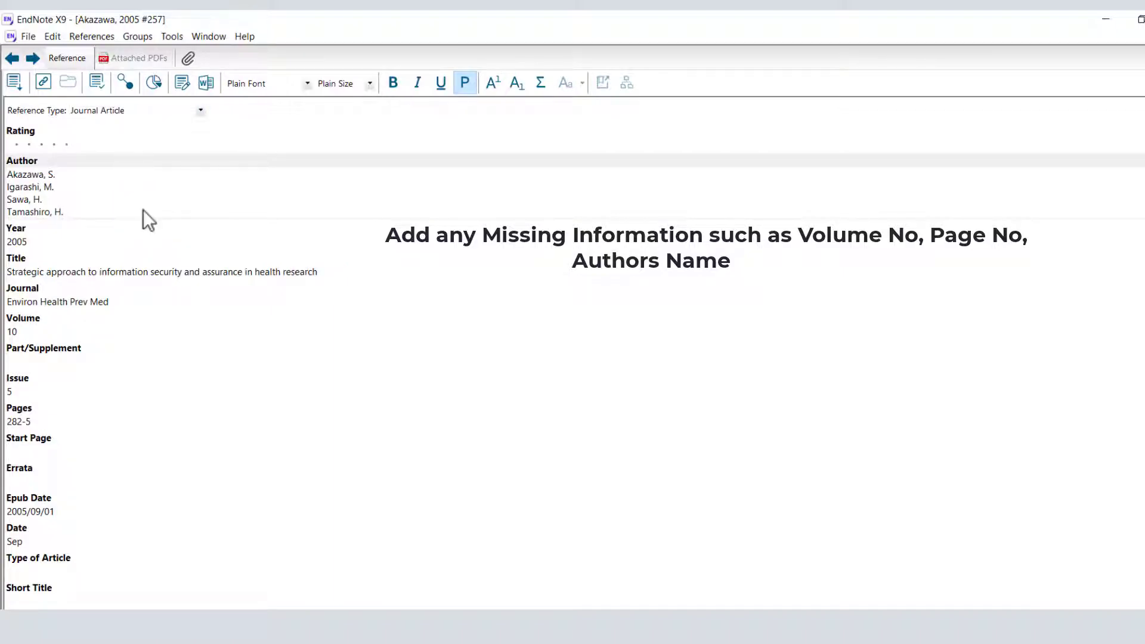
scroll(145, 210, down, 2)
scroll(144, 210, down, 2)
scroll(144, 210, down, 3)
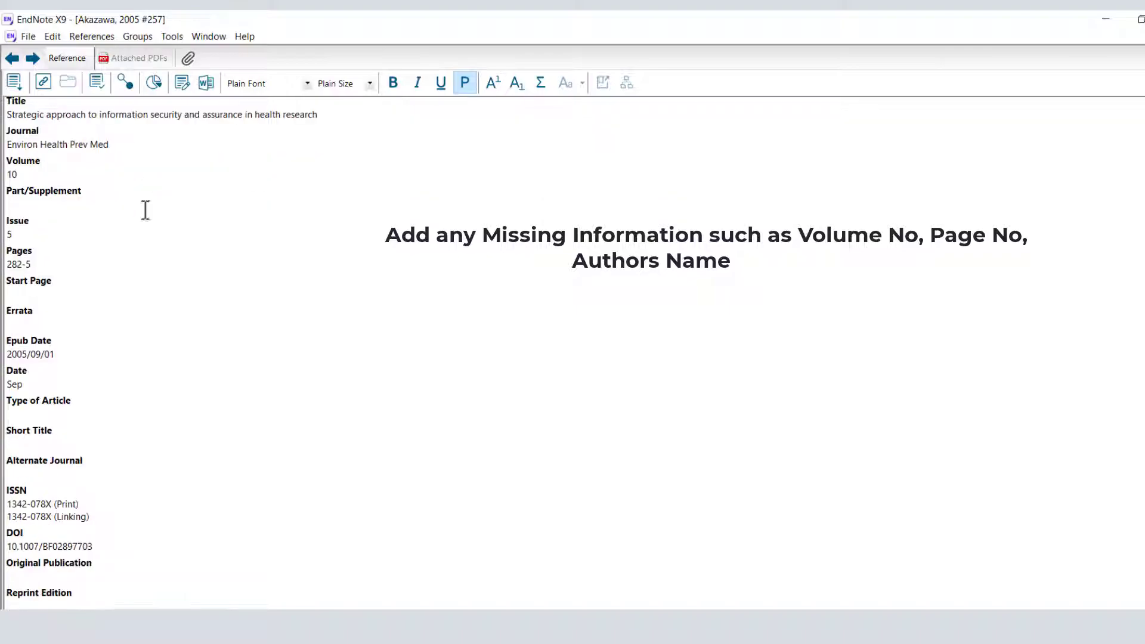
scroll(145, 210, down, 3)
scroll(144, 210, down, 4)
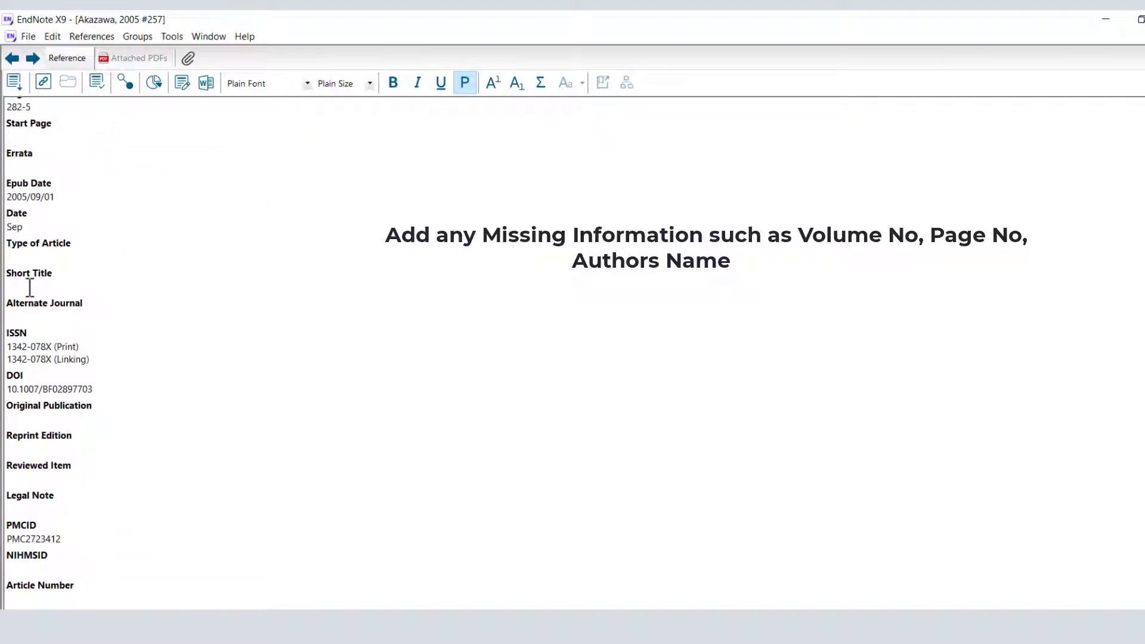
scroll(29, 286, up, 5)
scroll(30, 287, up, 4)
scroll(29, 288, up, 5)
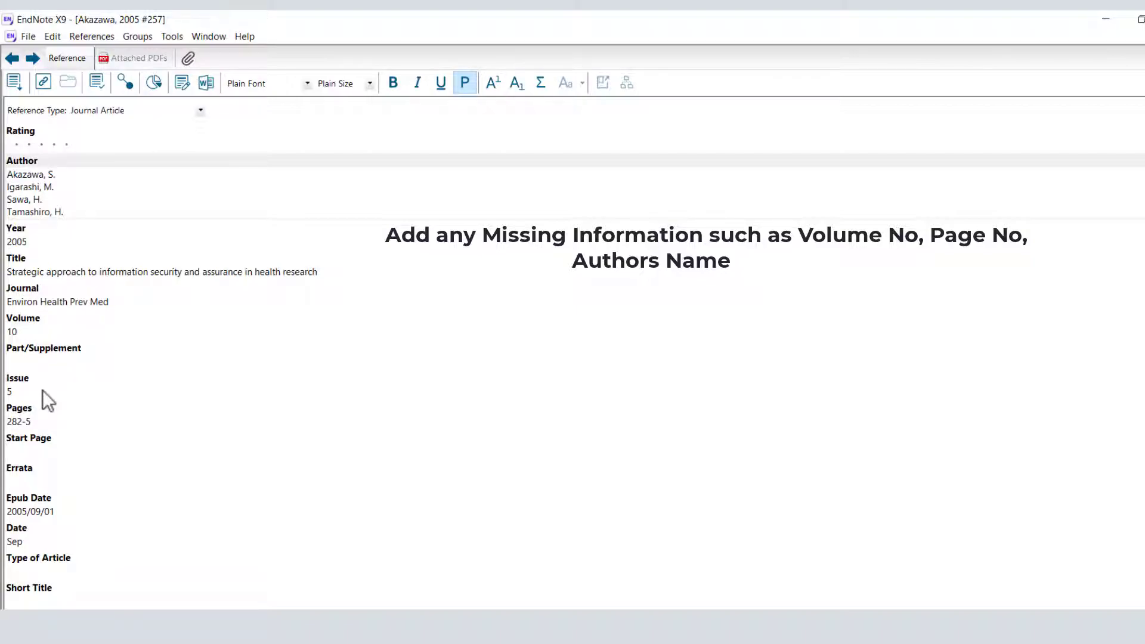
scroll(33, 420, down, 1)
- Enter Start Page 200 and save the reference
click(31, 433)
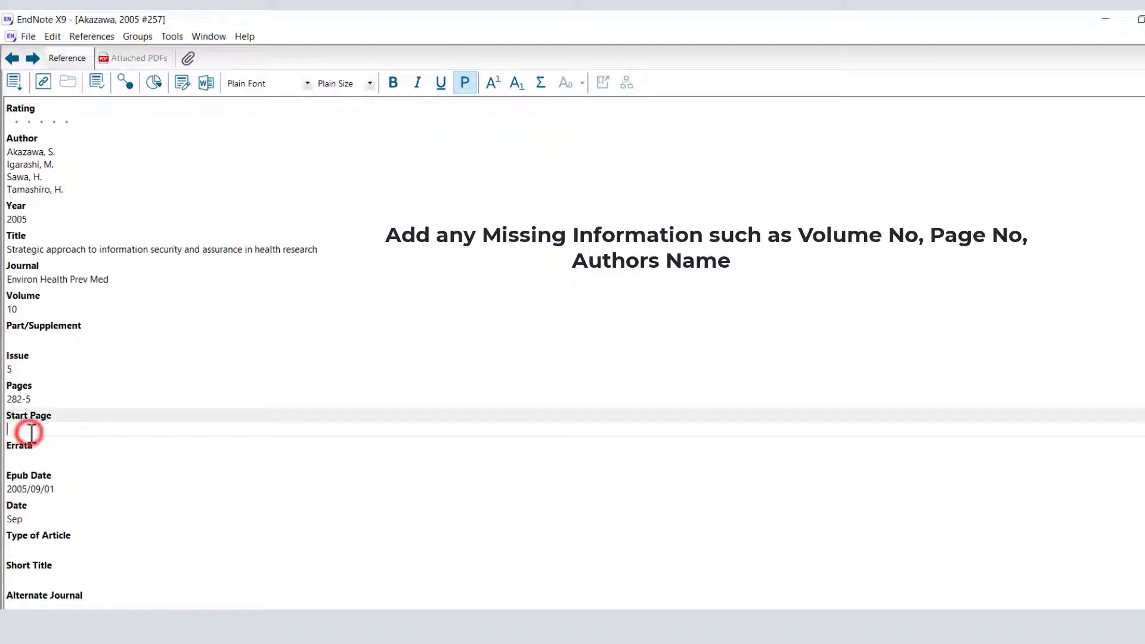
text(200)
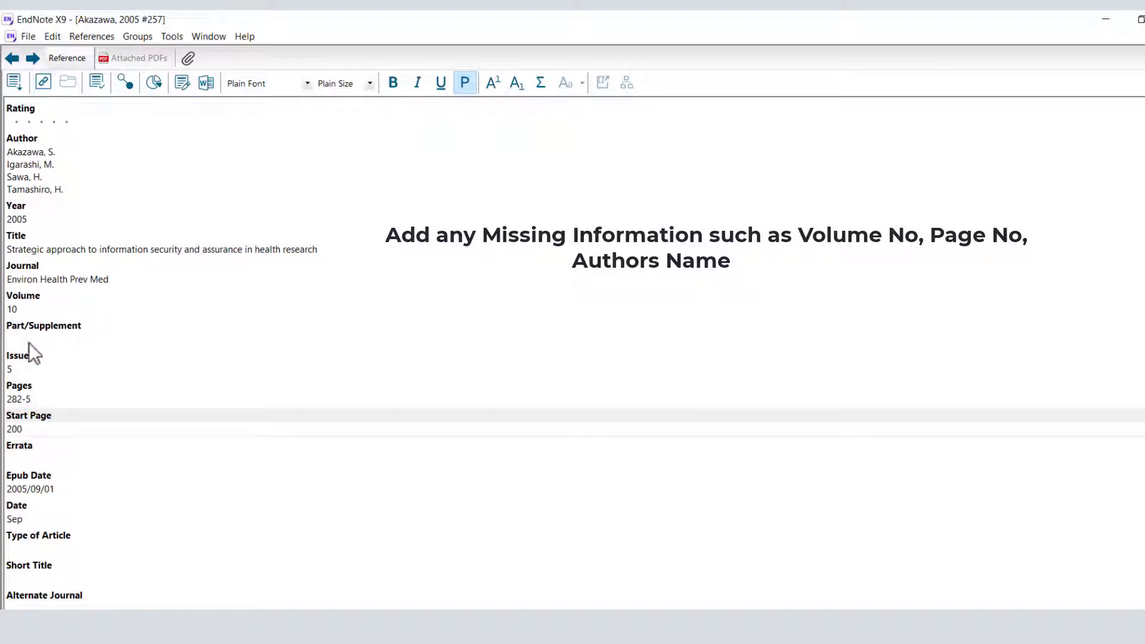
click(28, 37)
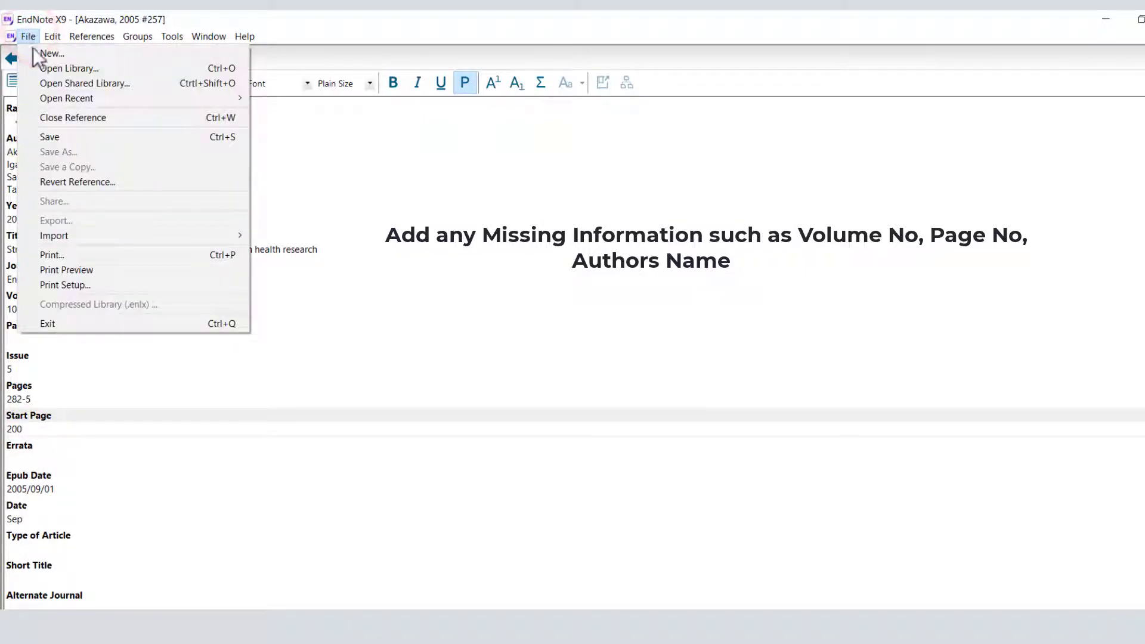
click(54, 139)
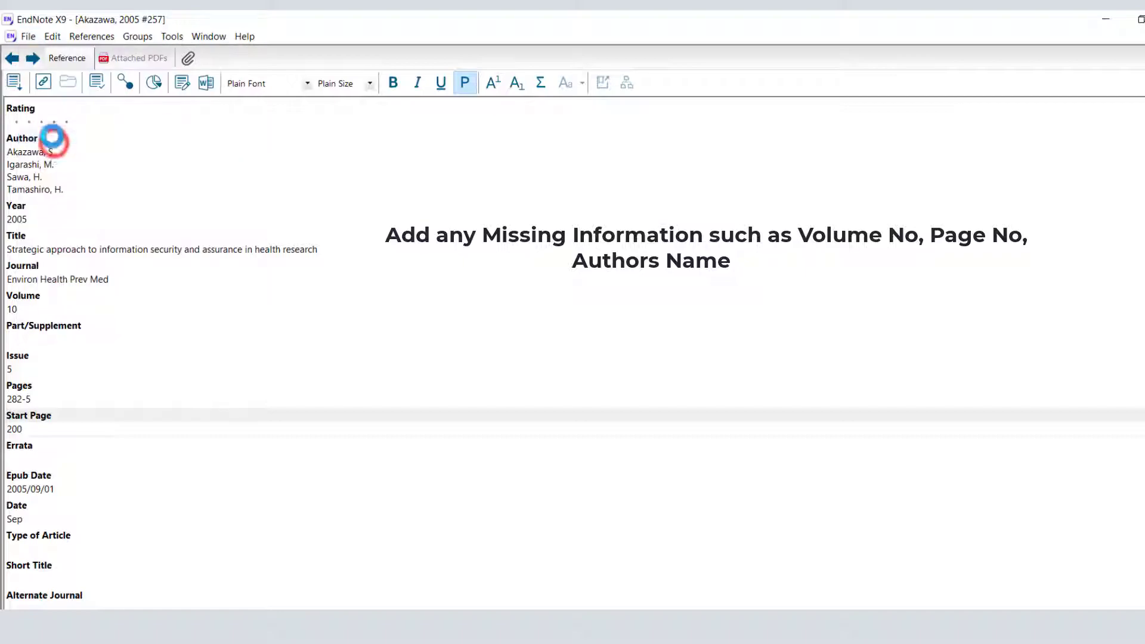
click(29, 41)
- Close the Akazawa reference editor and select the Abdolahi reference
click(66, 117)
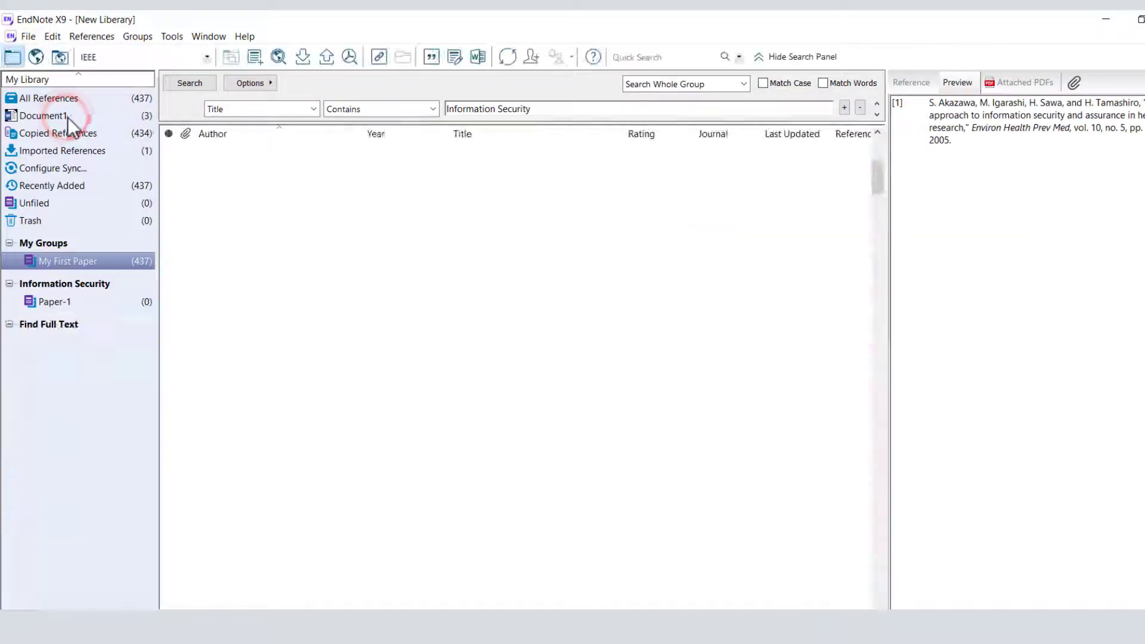
click(987, 148)
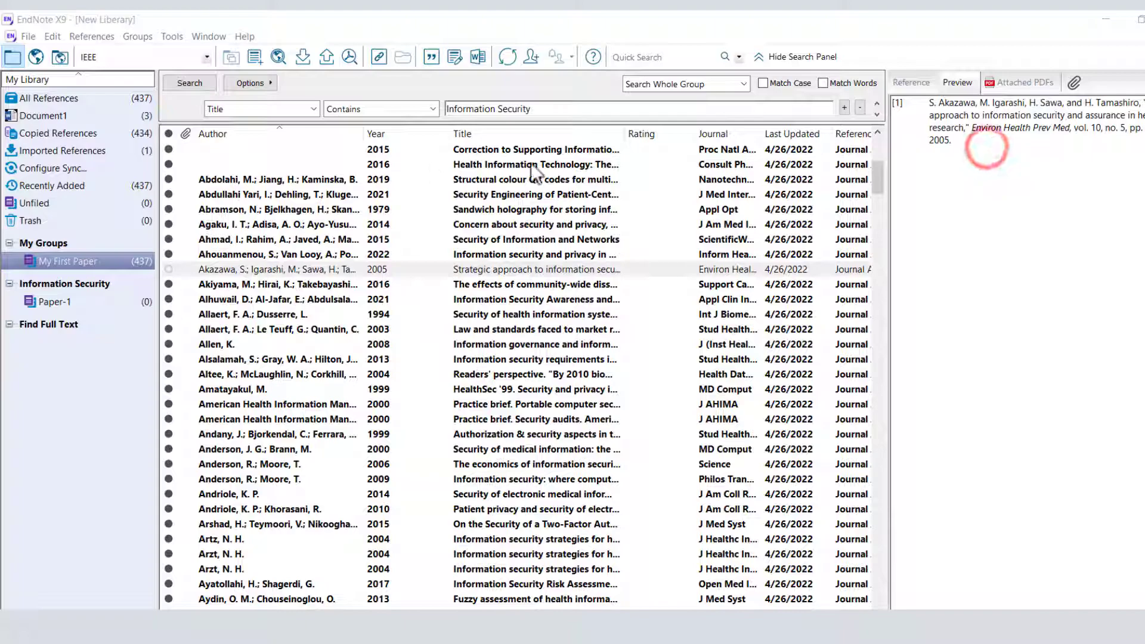
click(185, 176)
shift+click(204, 225)
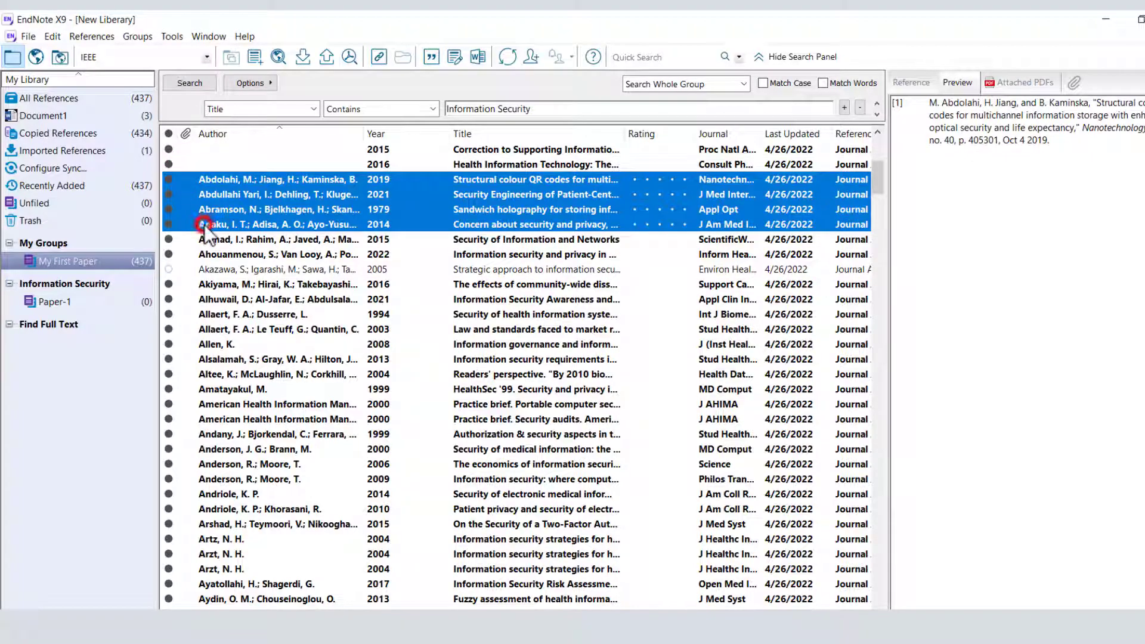
click(204, 225)
click(199, 181)
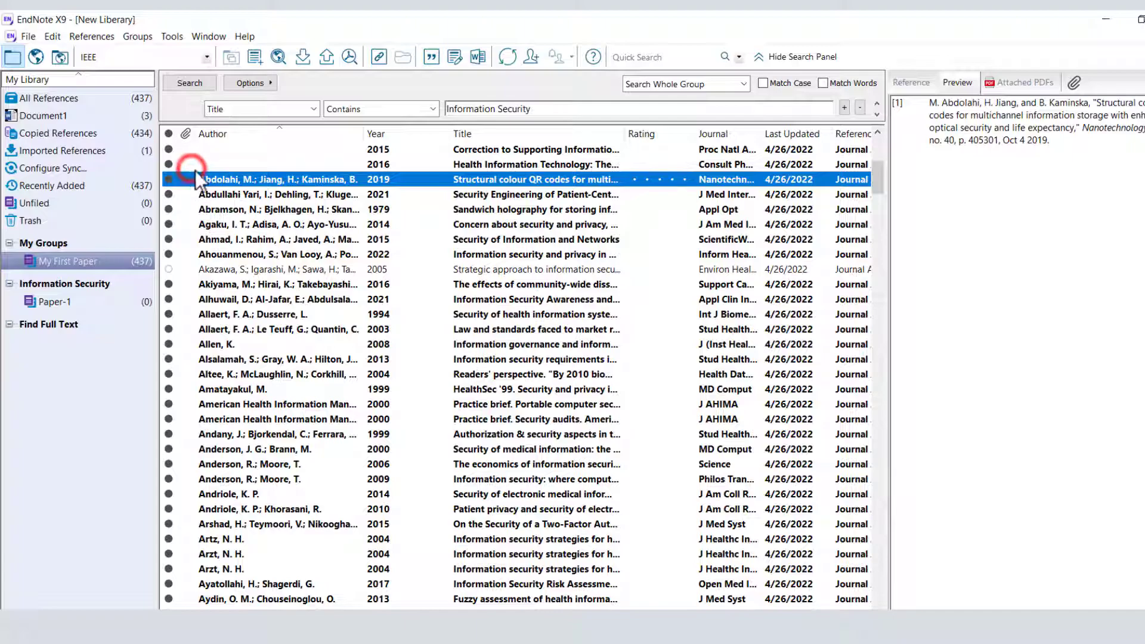
- Extend the selection from Abdolahi down through Andany 1999
click(193, 170)
click(214, 178)
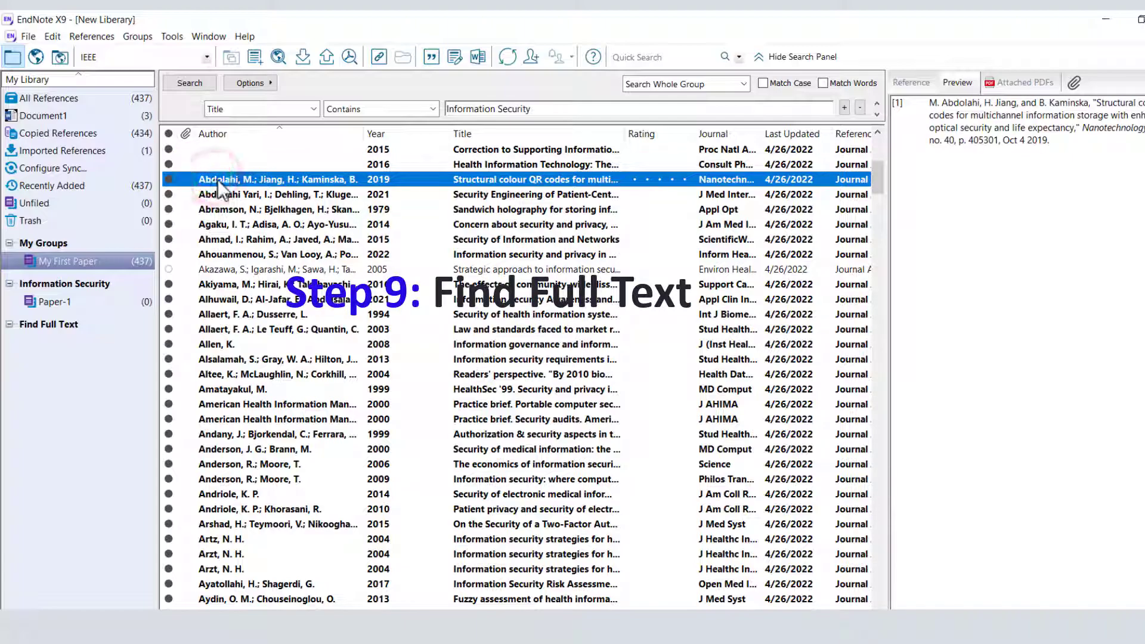
shift+click(269, 209)
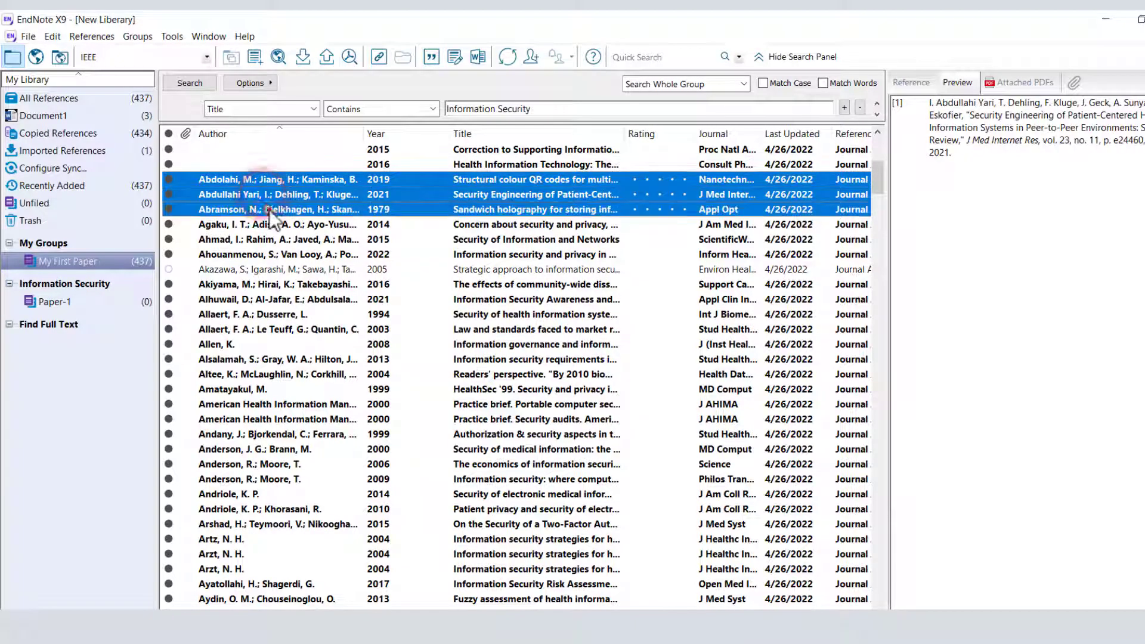
shift+click(274, 238)
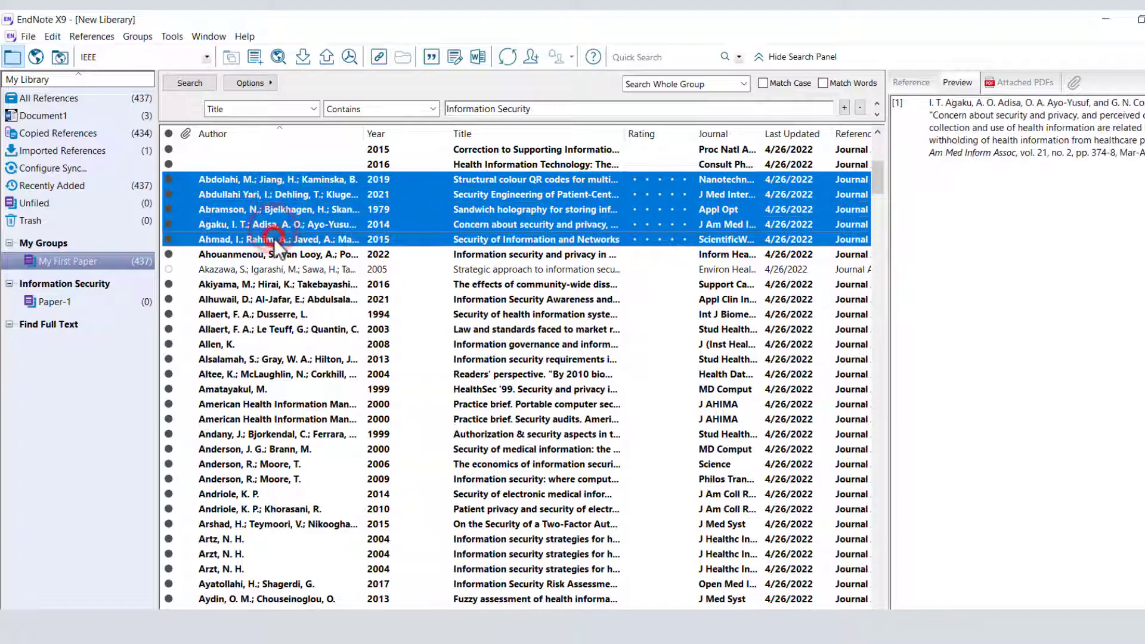
shift+click(267, 313)
shift+click(269, 369)
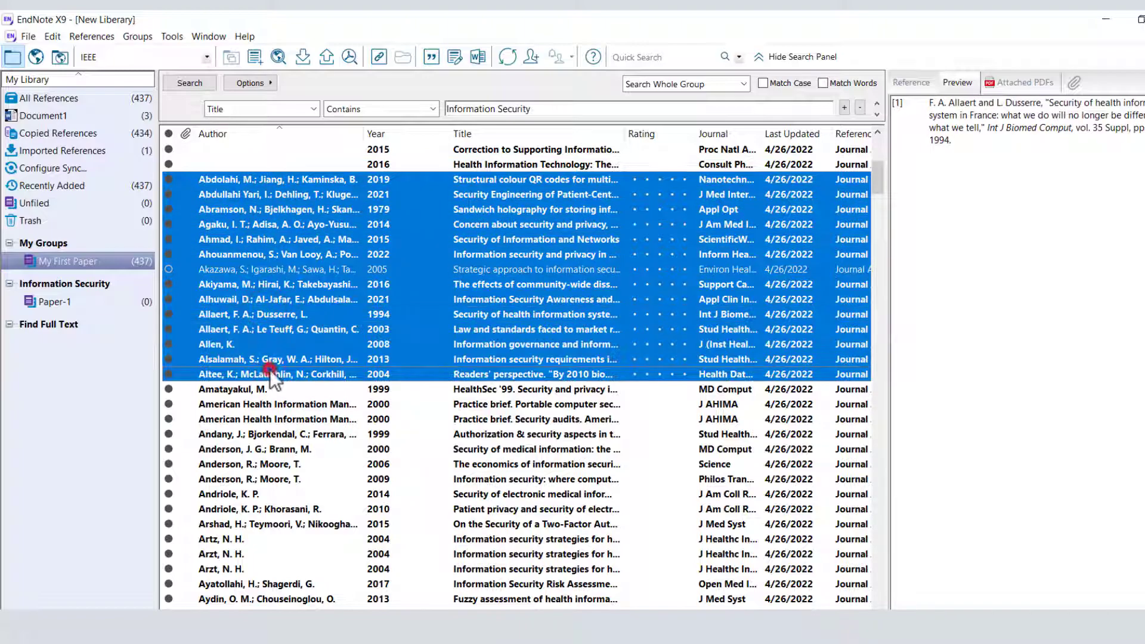
shift+click(278, 433)
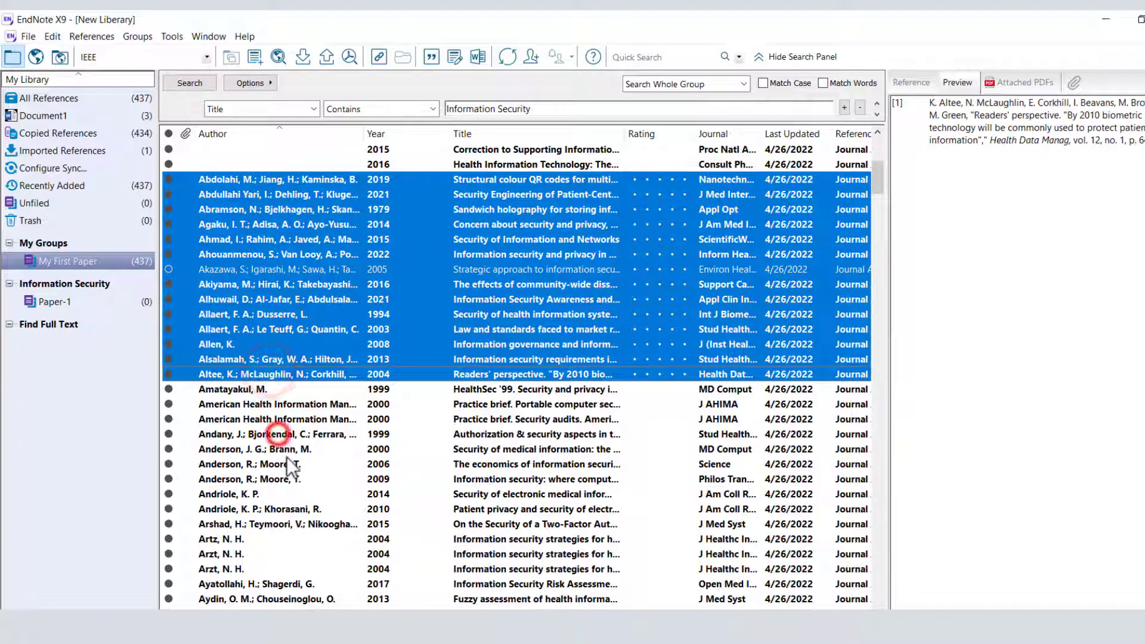
- Run Find Full Text on the 18 selected references and watch the Searching group's progress
click(280, 58)
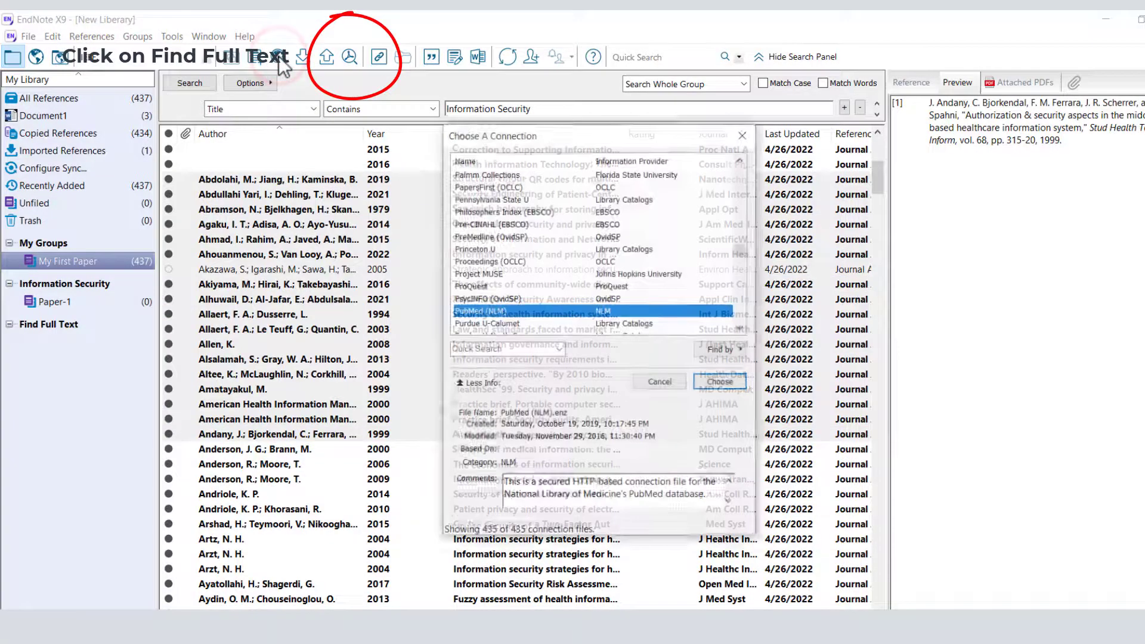
click(743, 134)
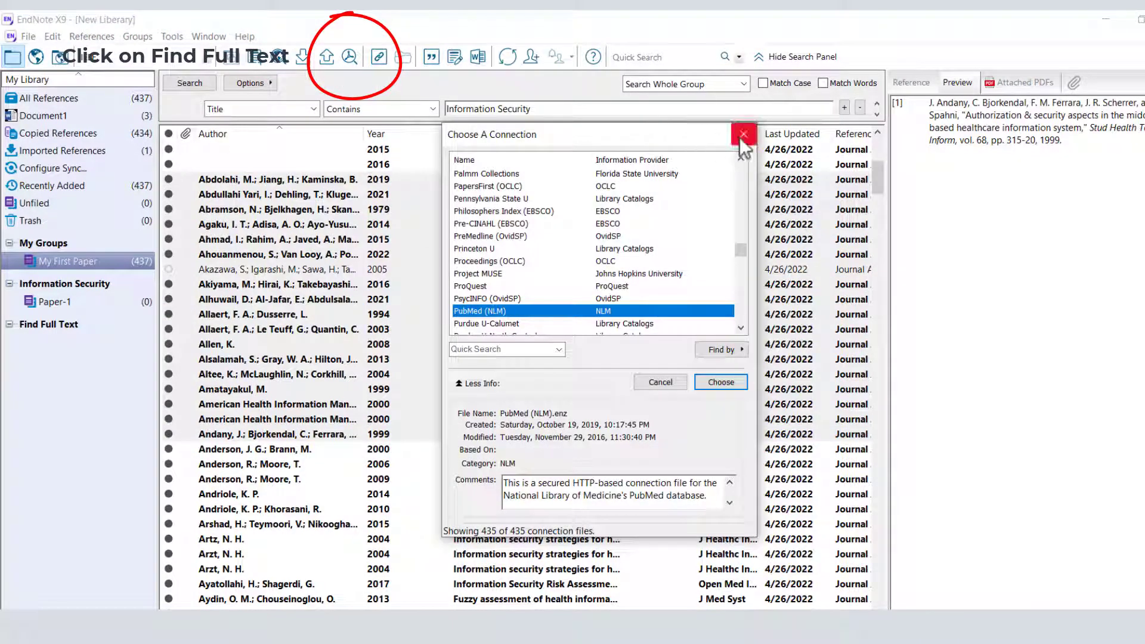
click(350, 59)
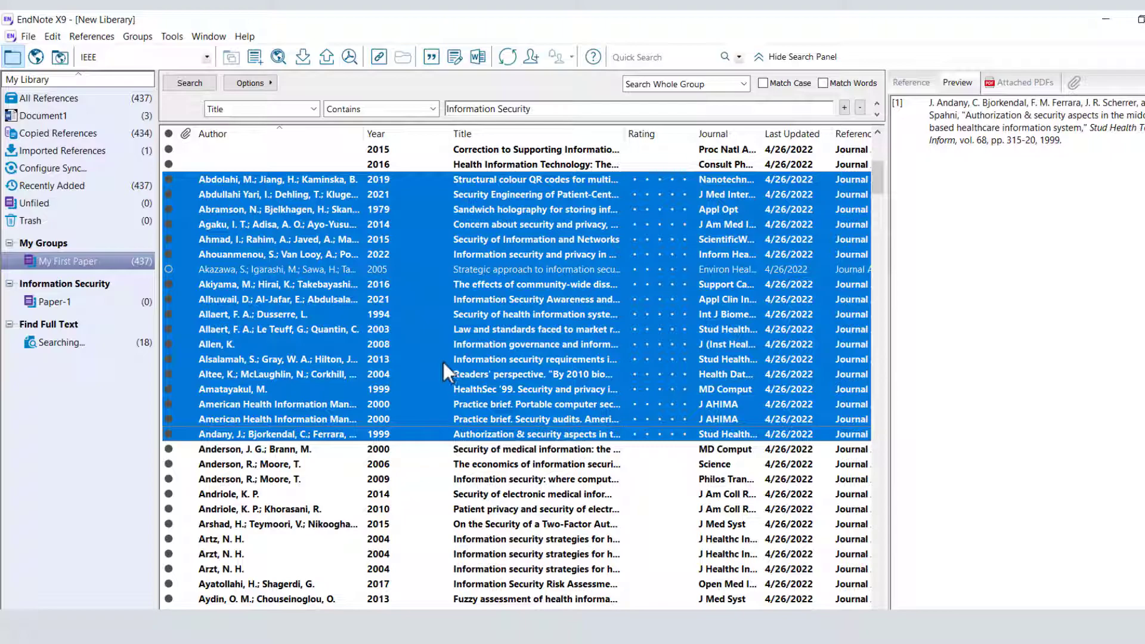
click(53, 342)
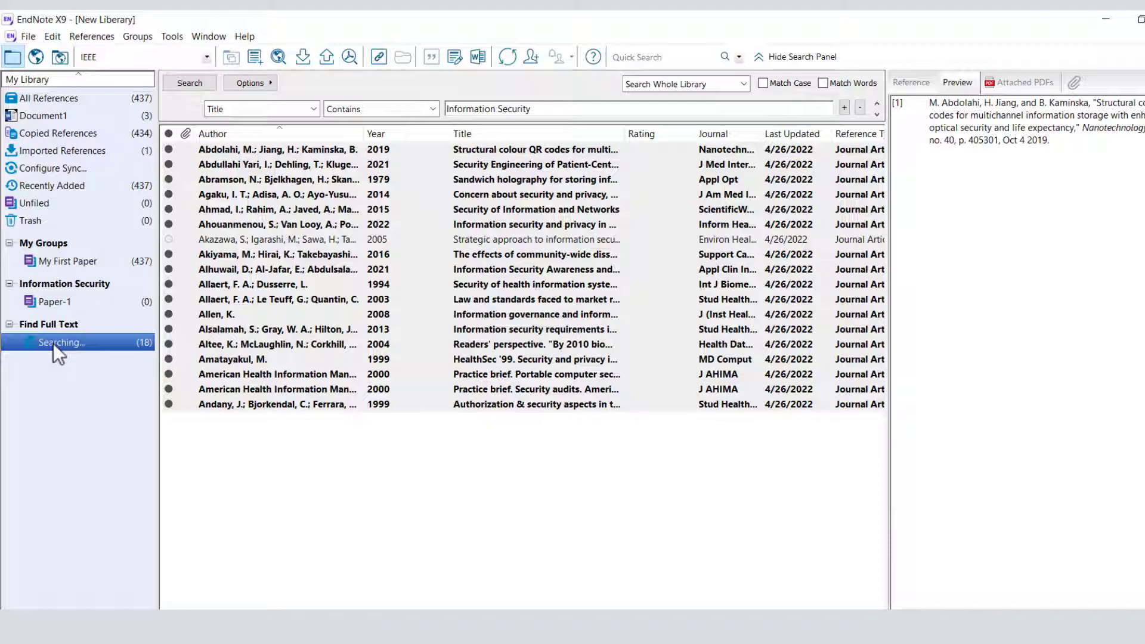
click(350, 57)
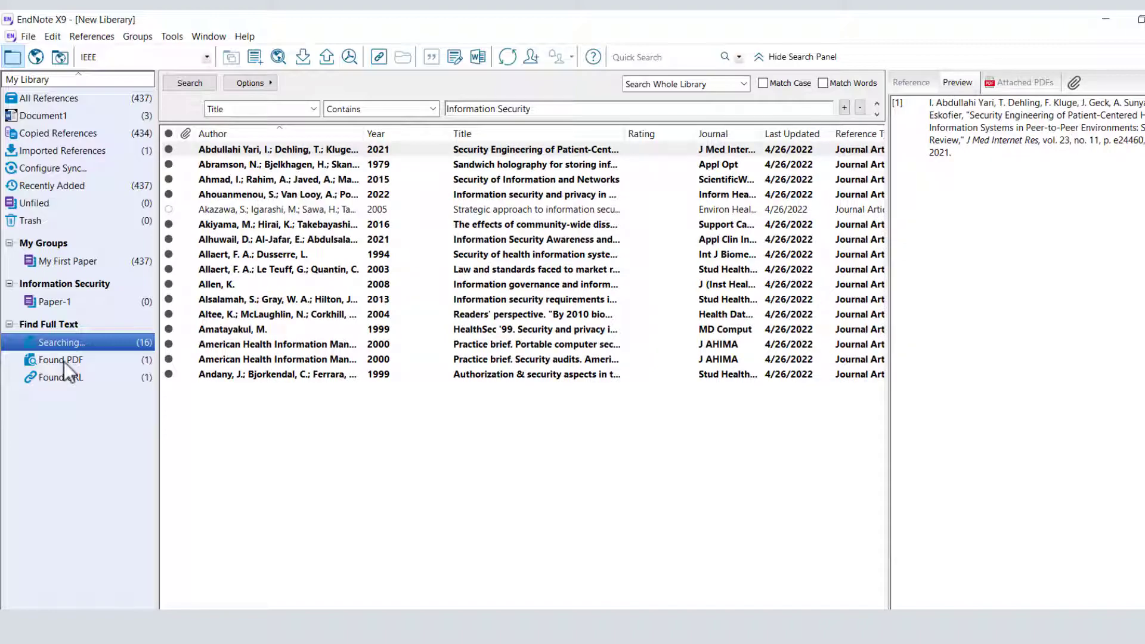
- In the Found PDF group, view the Agaku 2014 reference's attached PDF, then close the reference
click(63, 360)
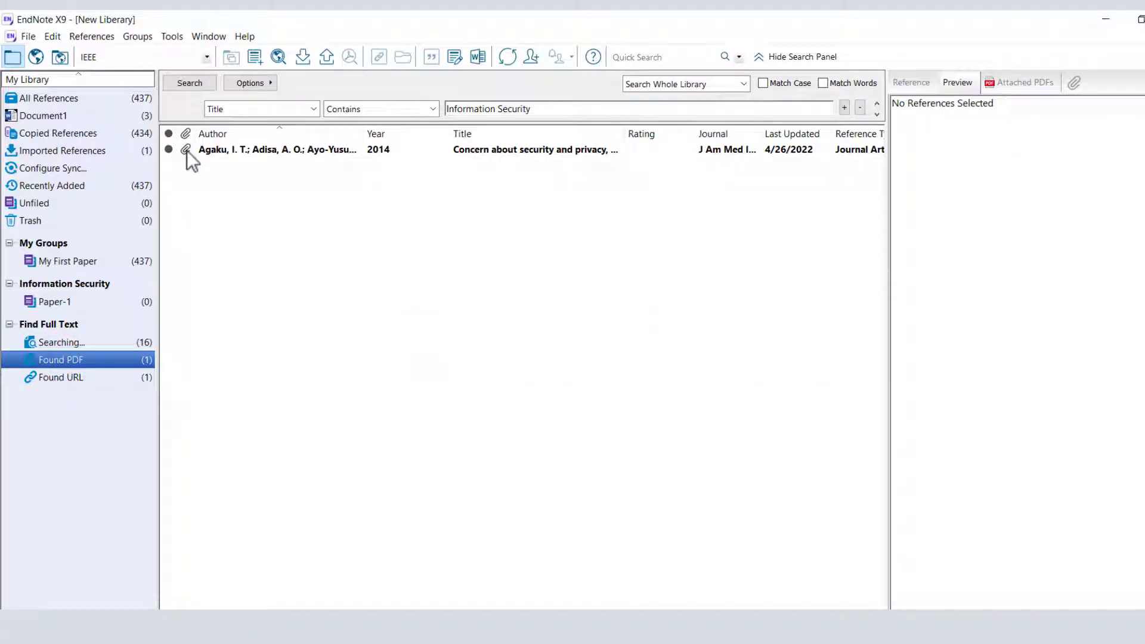
click(187, 150)
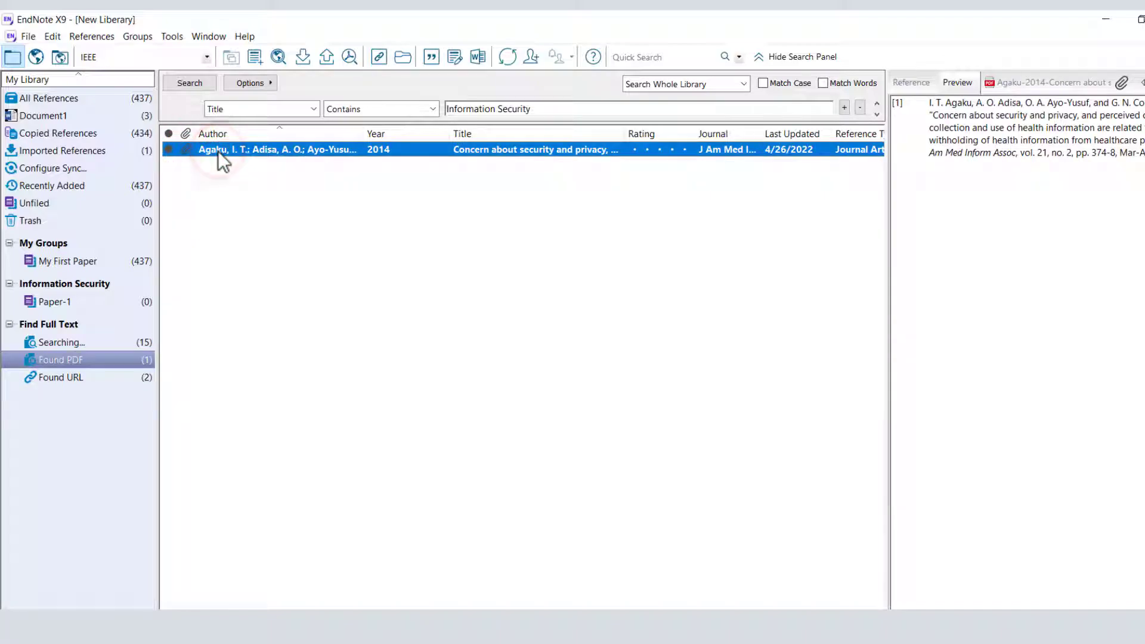
double_click(217, 150)
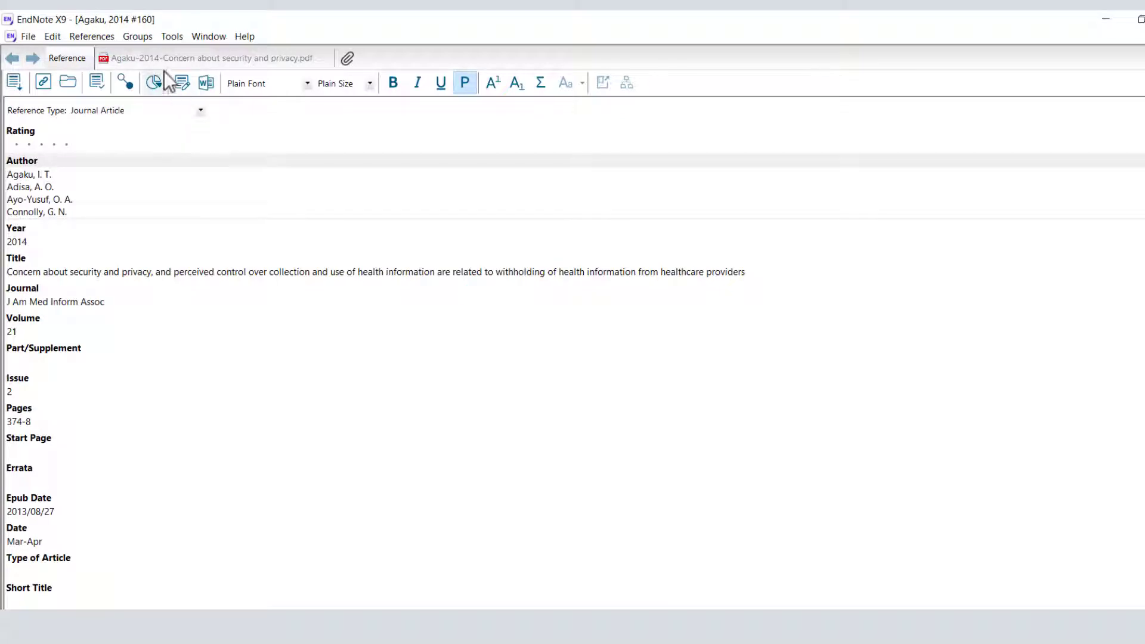
click(157, 58)
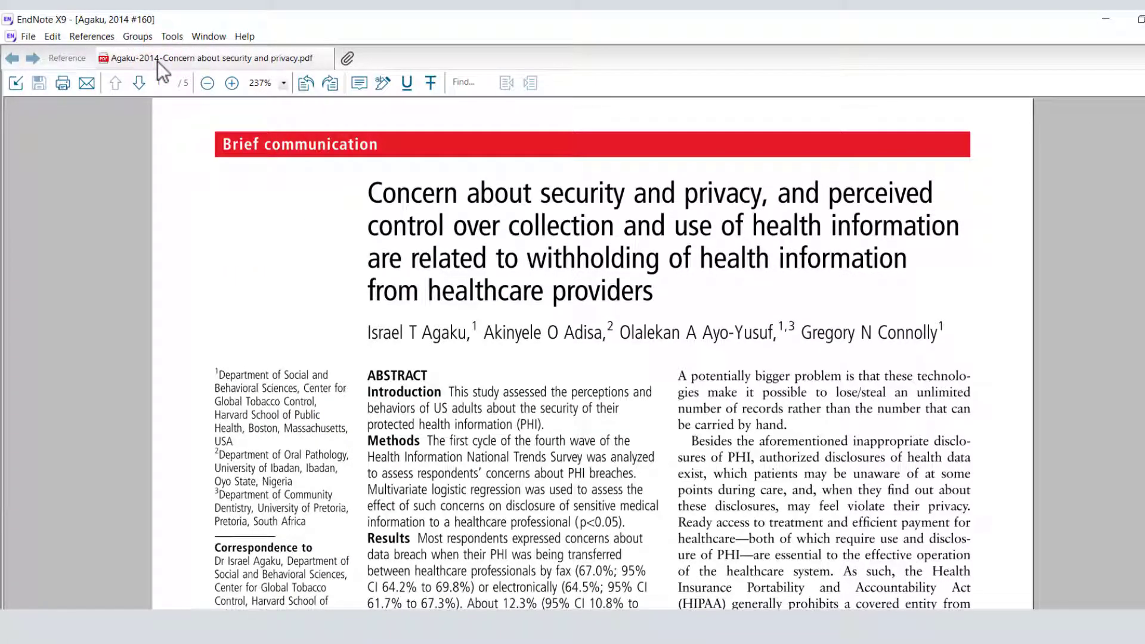
click(65, 59)
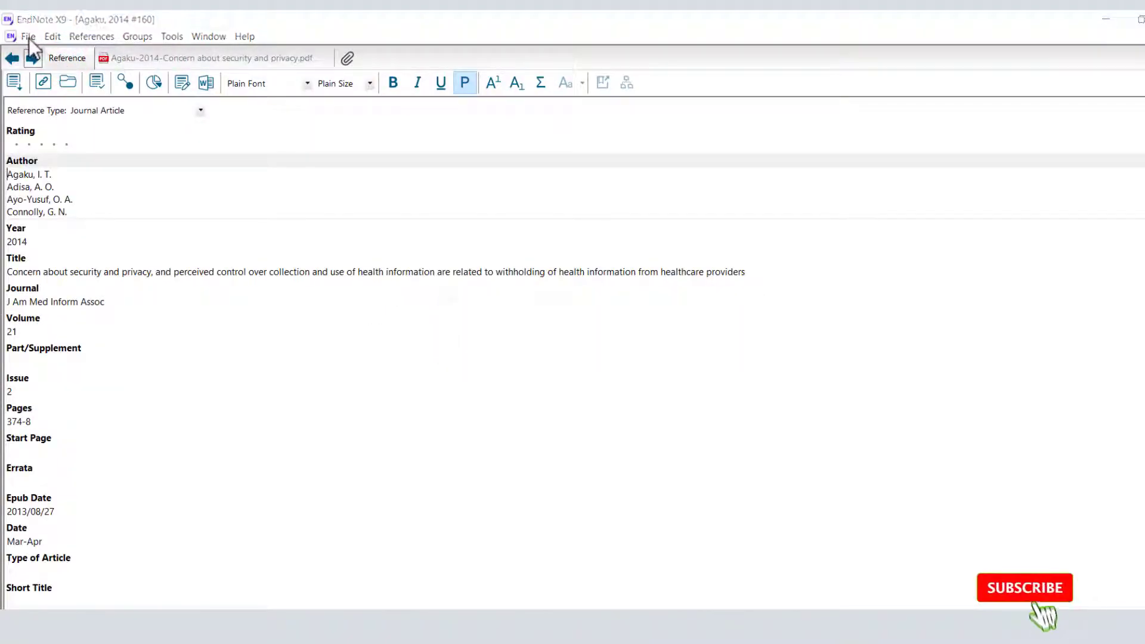
click(28, 37)
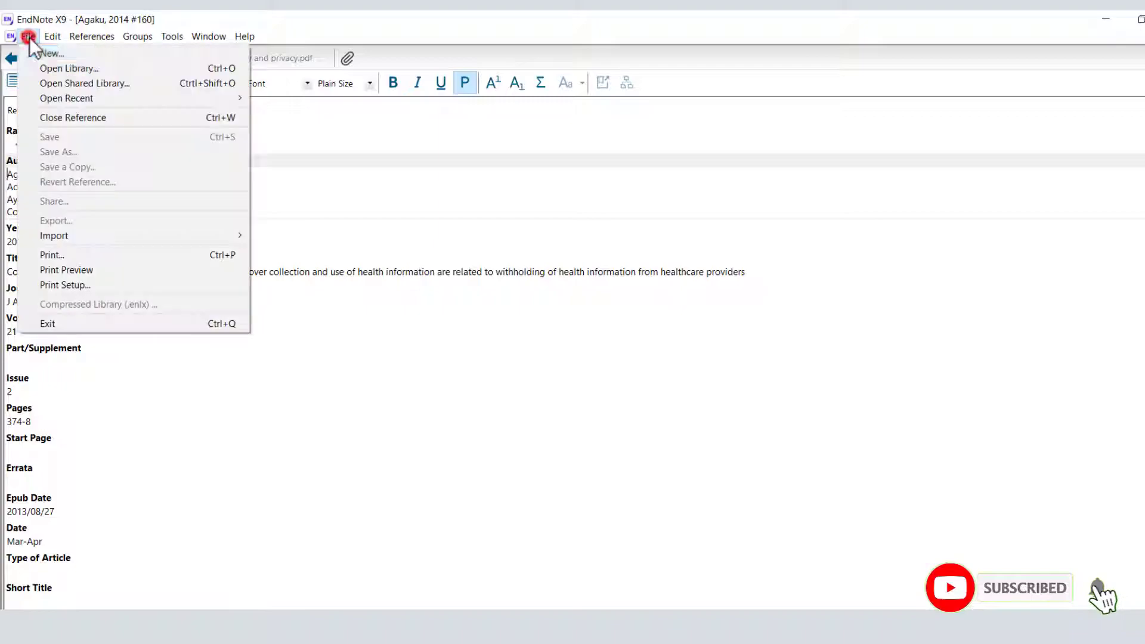
click(67, 118)
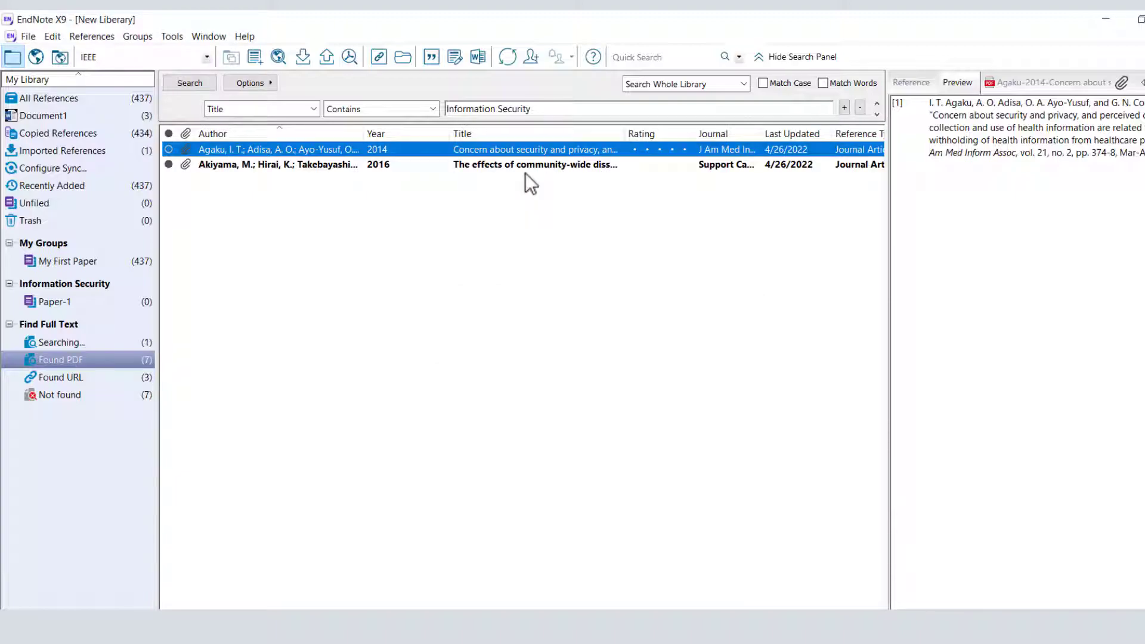
- View the Akiyama 2016 reference's PDF, then return to its formatted citation
click(1011, 149)
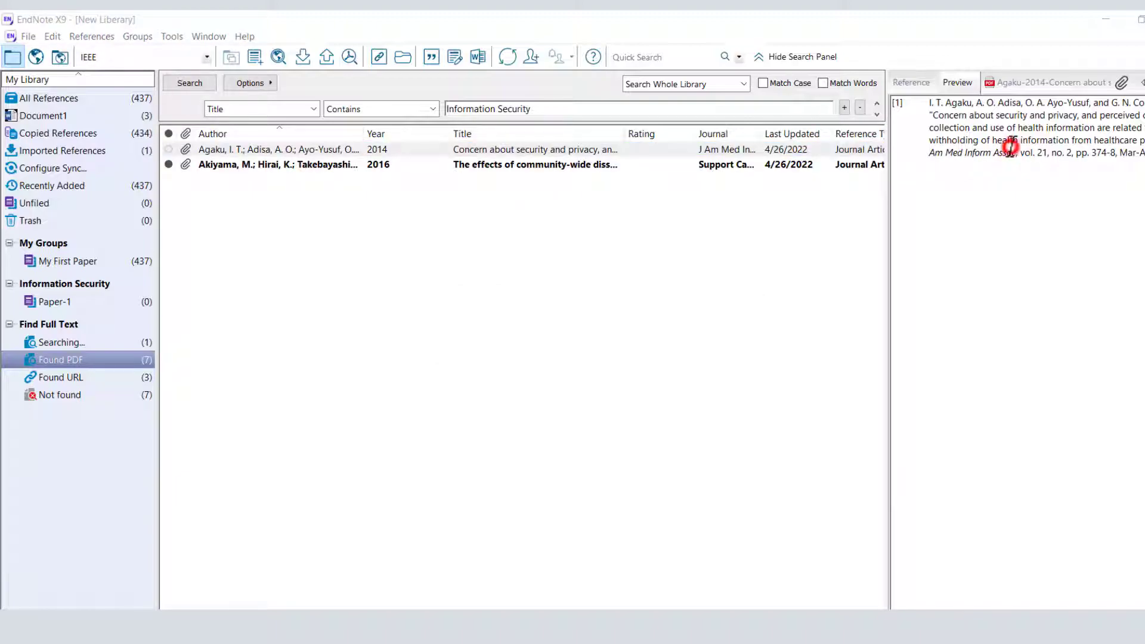
click(306, 165)
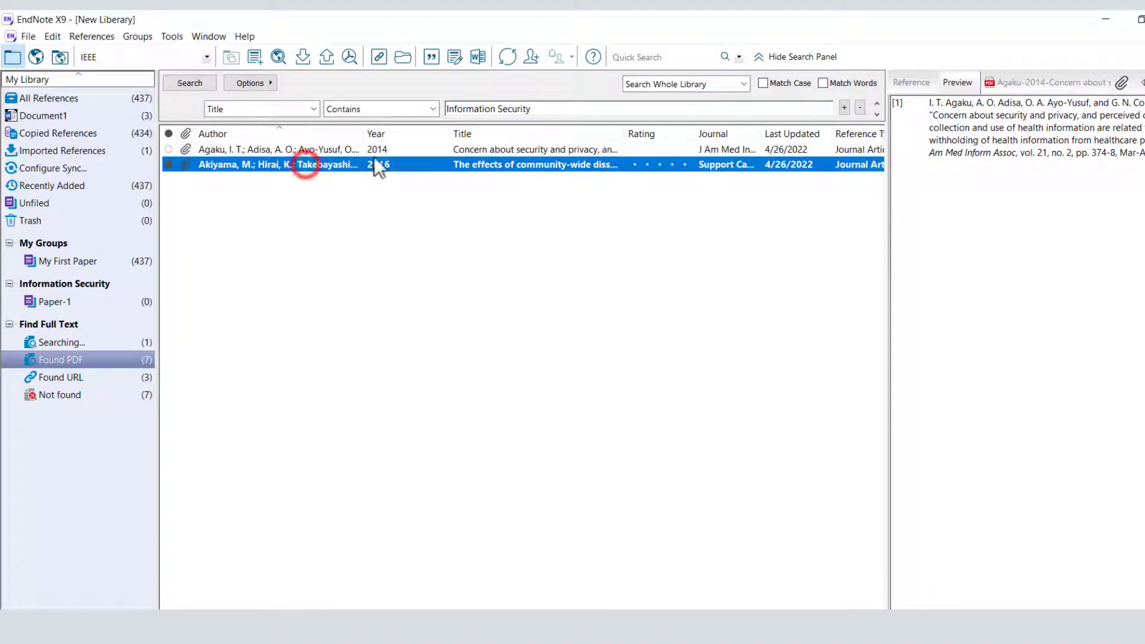
click(1014, 83)
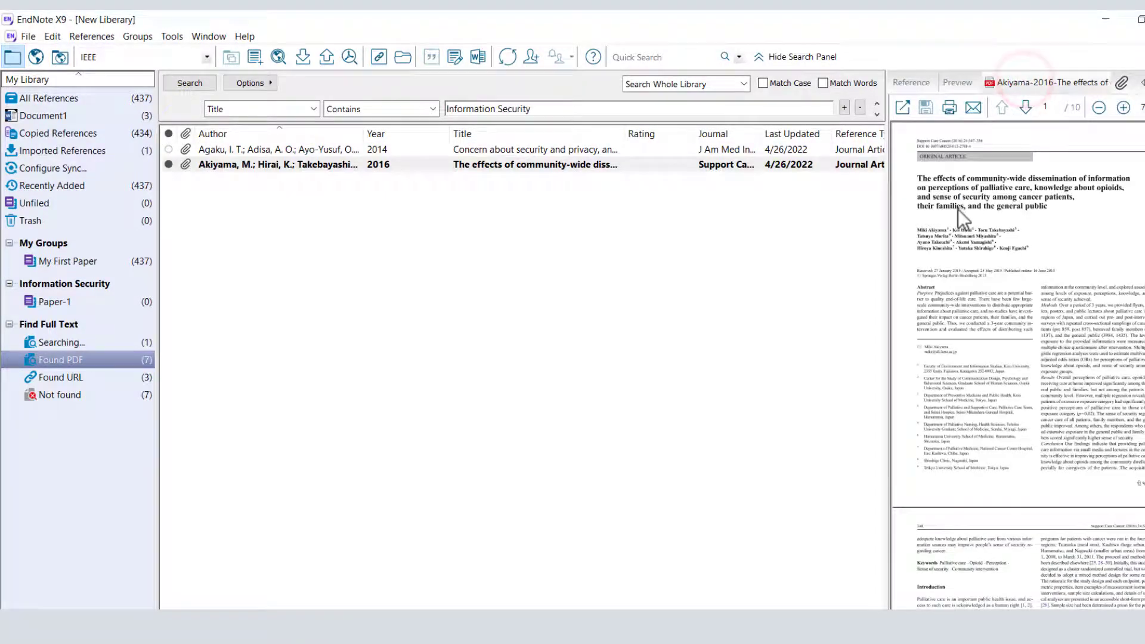
click(958, 83)
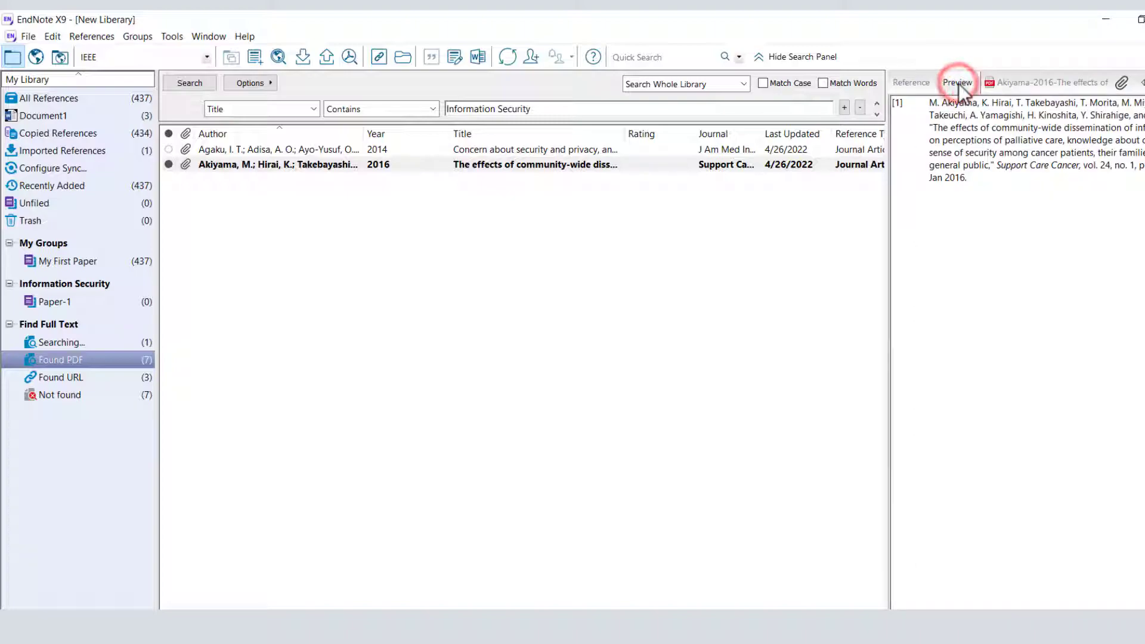
click(586, 286)
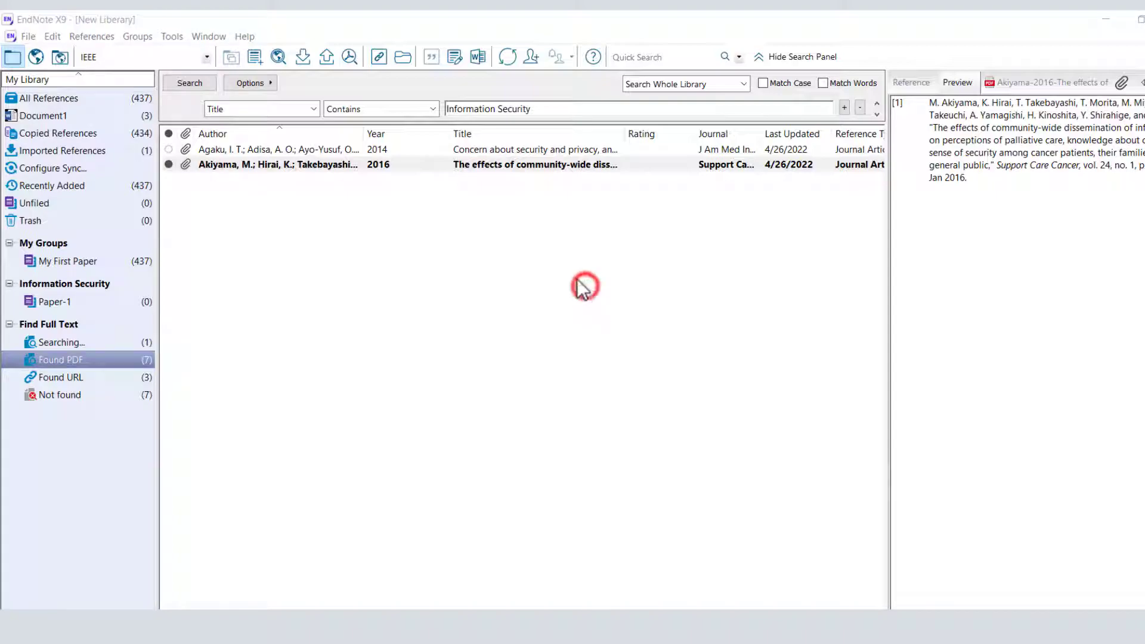
- Export the selected references as the text file 'New Liberary' in IEEE output style
click(326, 58)
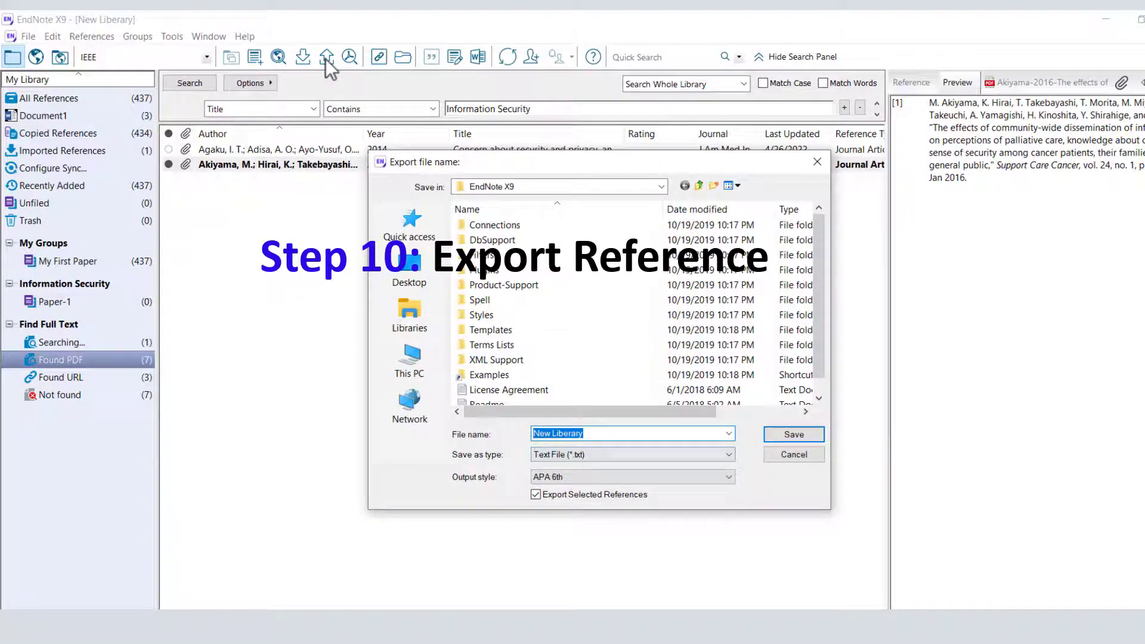
click(593, 476)
click(565, 552)
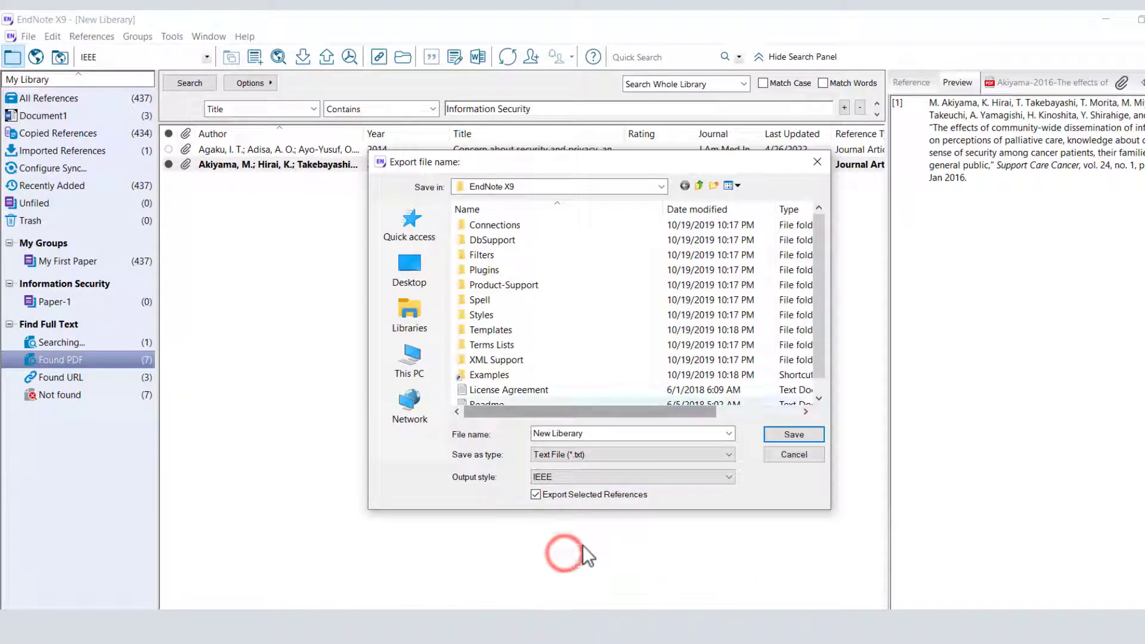
click(775, 438)
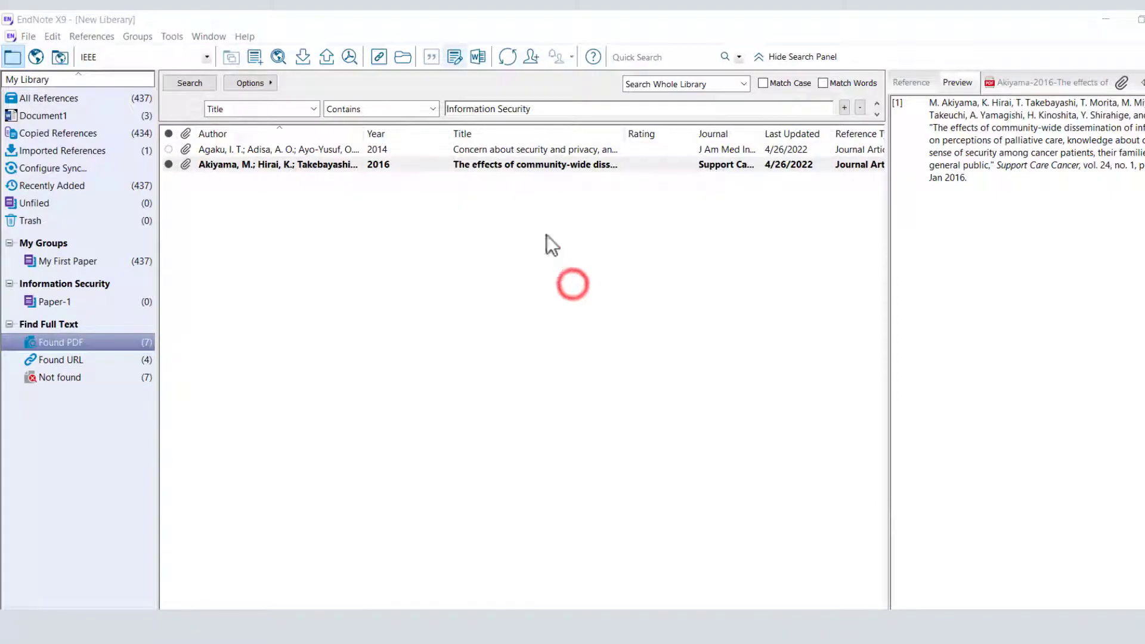
- Set the Word bibliography layout to Century Schoolbook at size 20, then switch back to EndNote
click(455, 57)
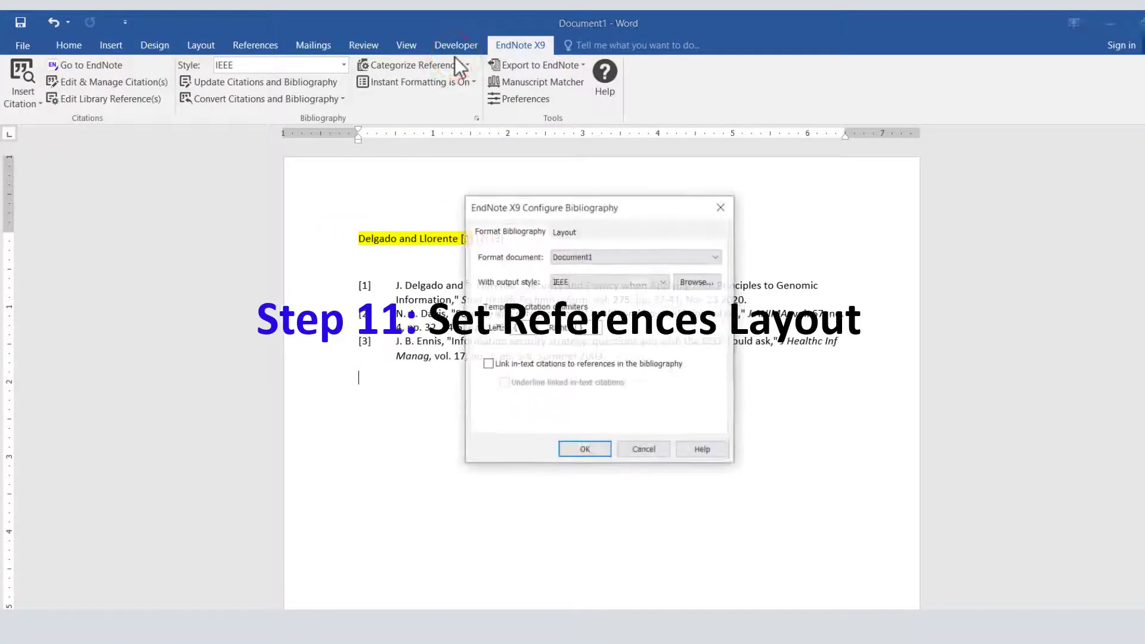
click(414, 271)
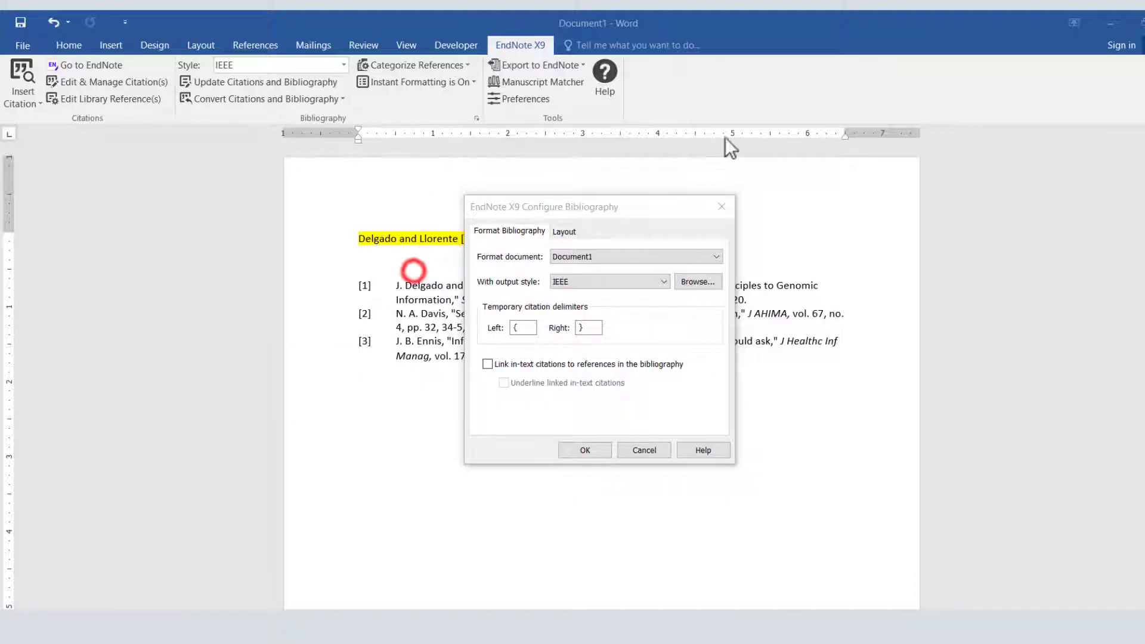
click(562, 230)
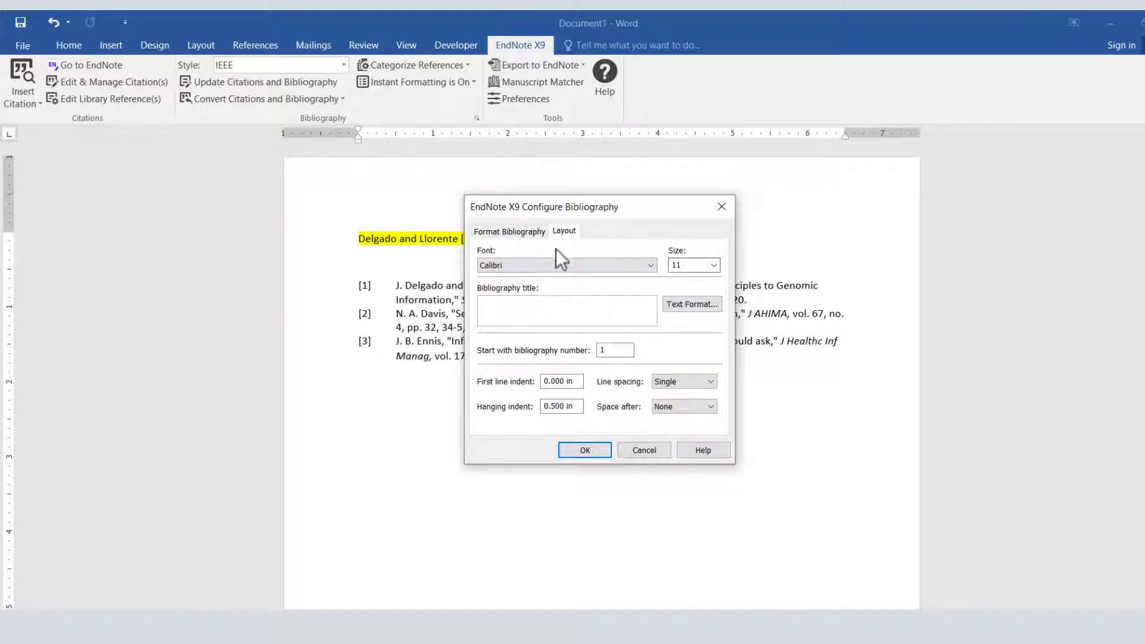
click(714, 265)
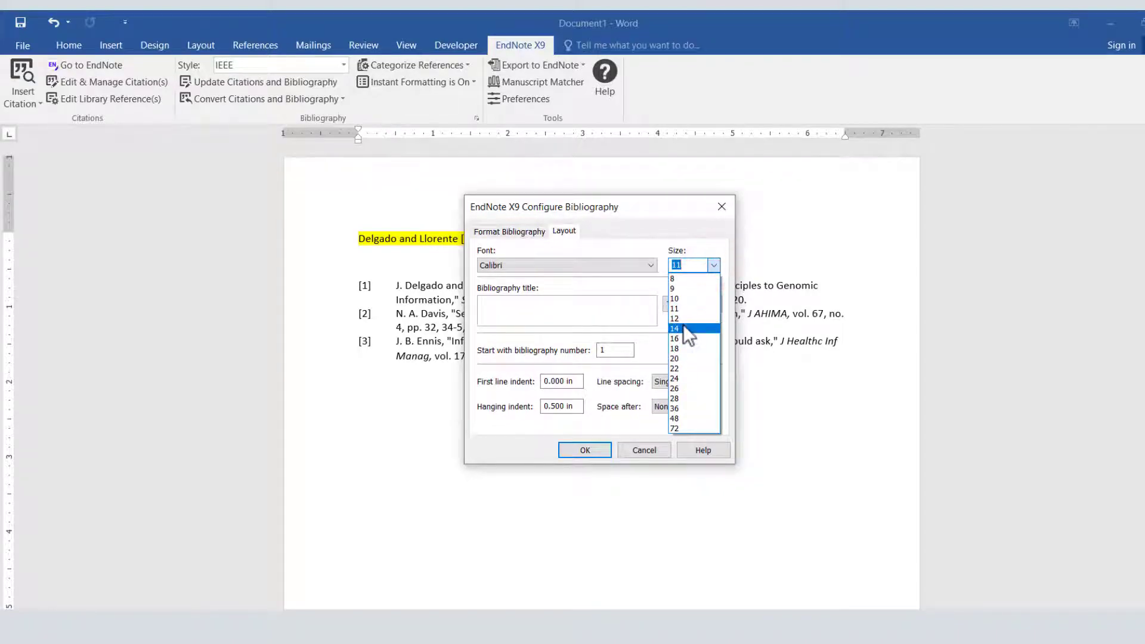
click(681, 358)
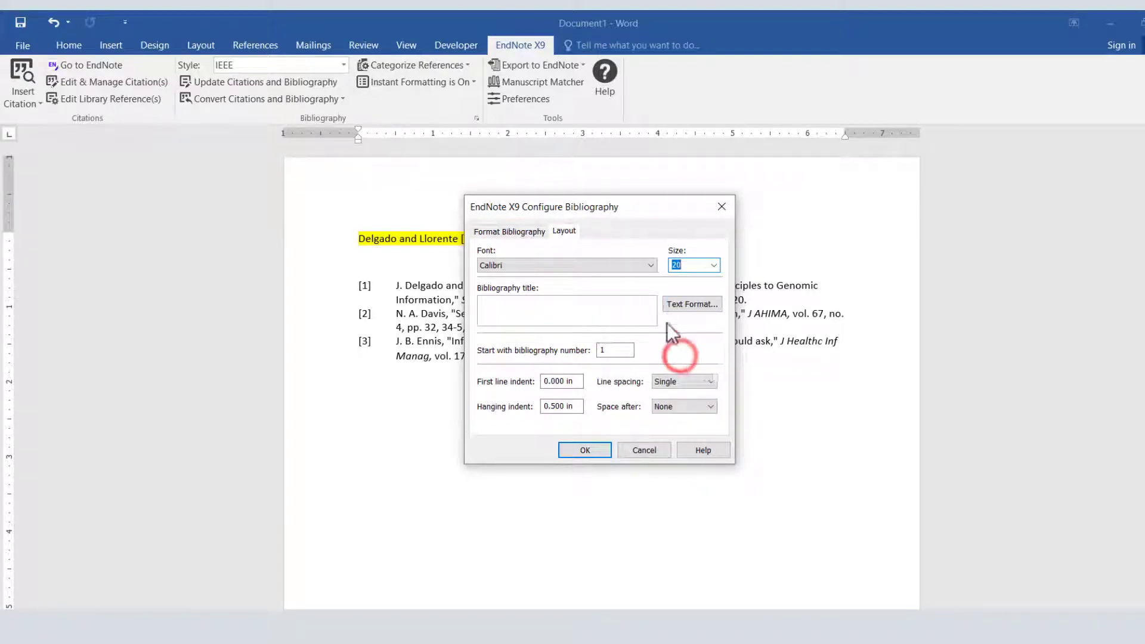
click(643, 265)
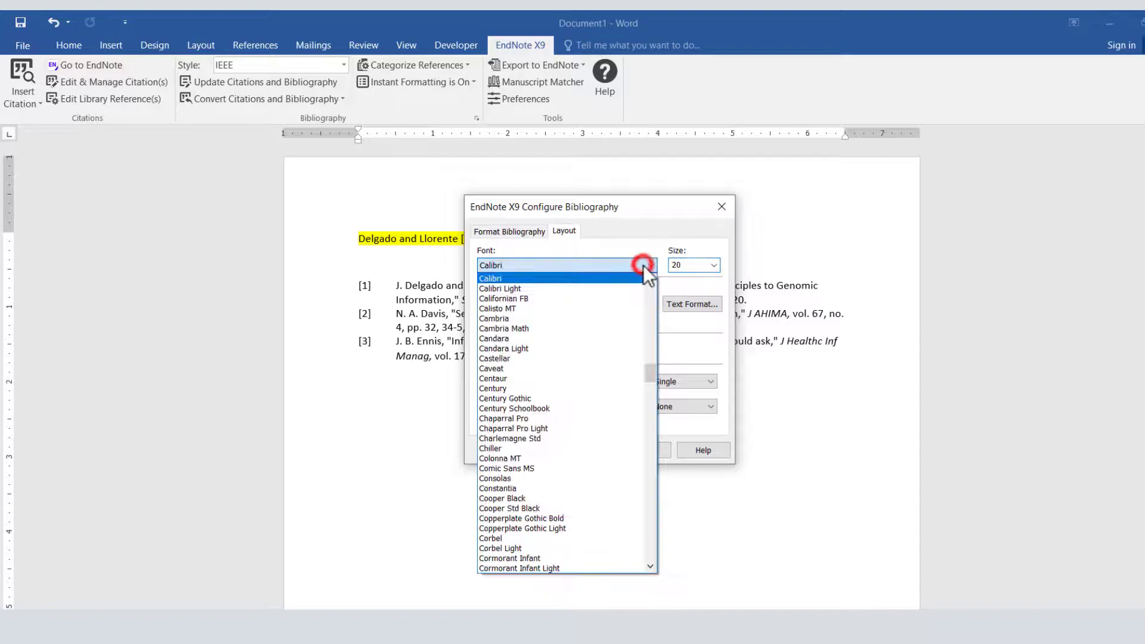
click(617, 410)
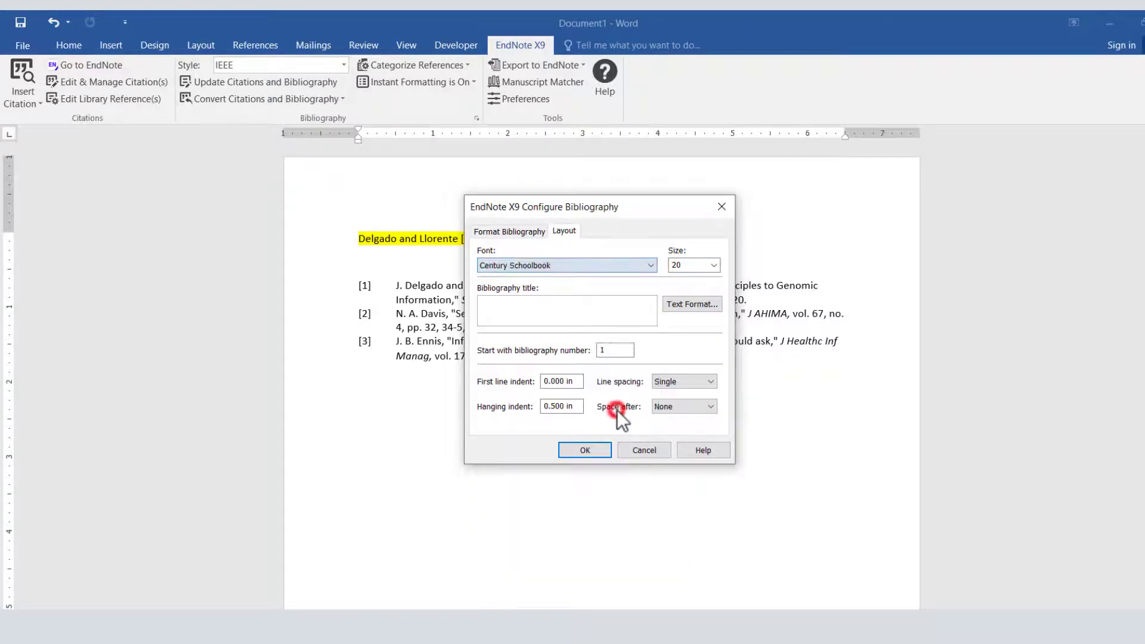
click(593, 449)
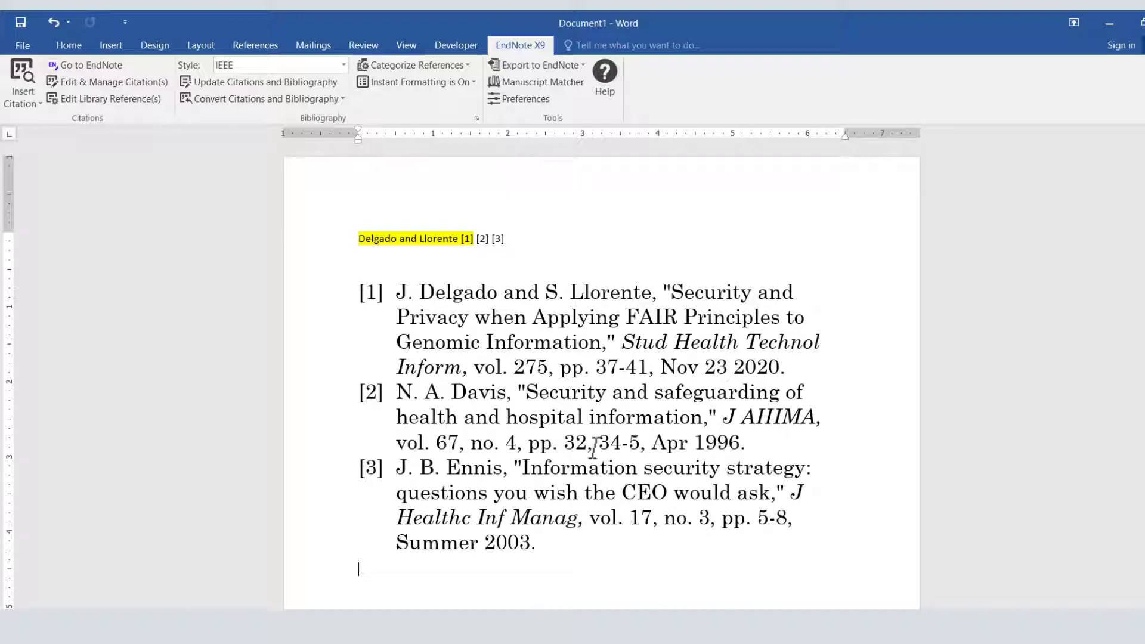
click(893, 134)
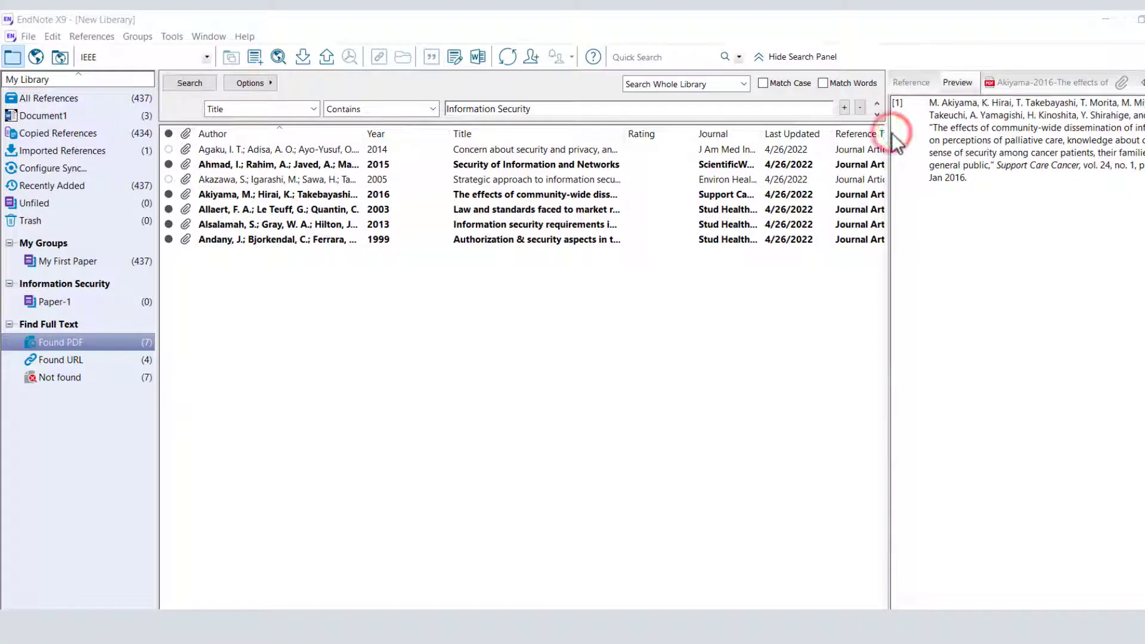
- Open the My First Paper group under My Groups to list its 437 references
click(76, 265)
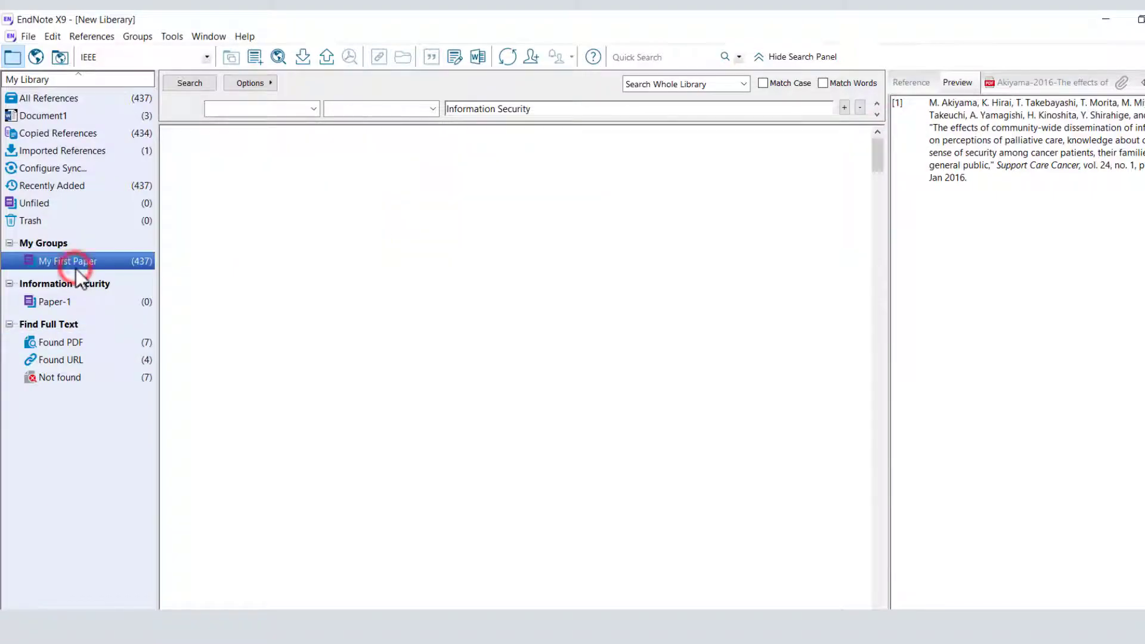